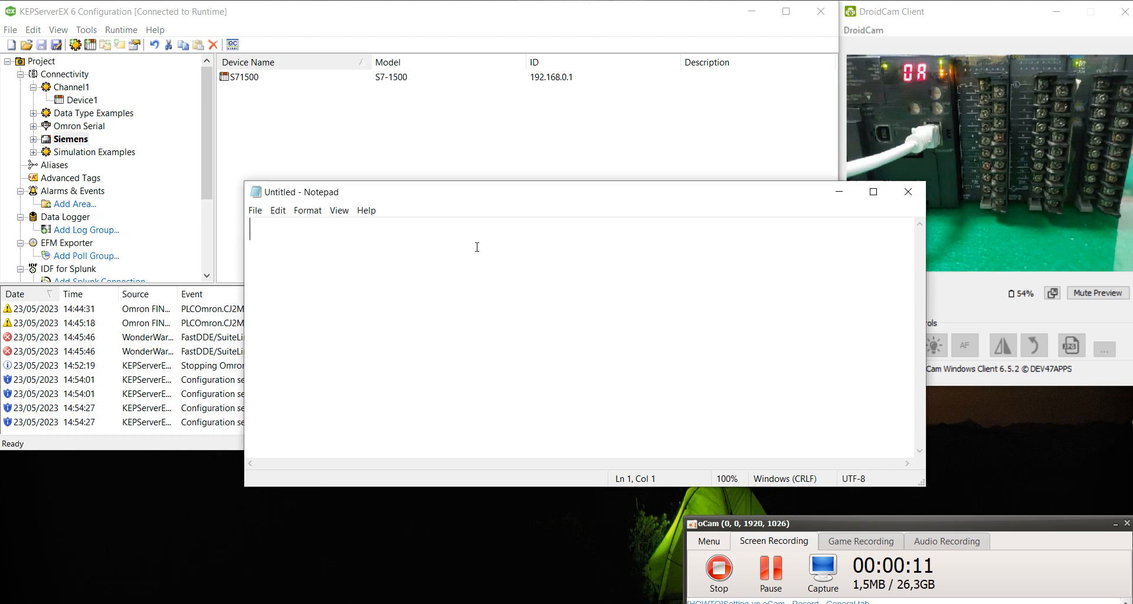
# - Write the note's heading line "konektivitas PLC Omron CJ2M CPU31 - Kepserver 6.6 - Wonderware"
pyautogui.write('konektivitas')
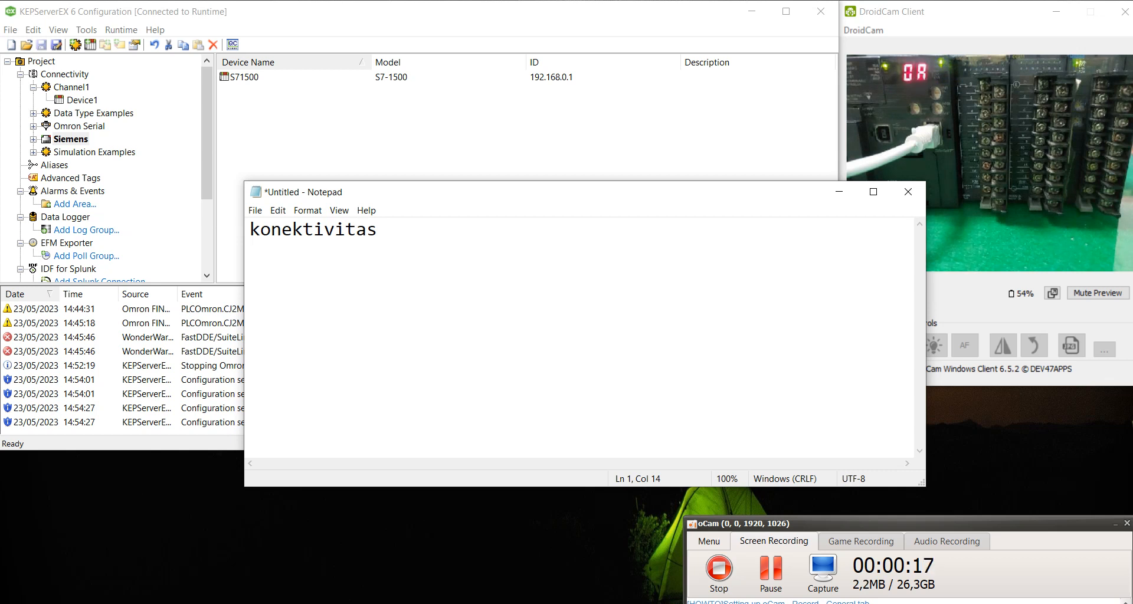
pyautogui.write(' PLC O')
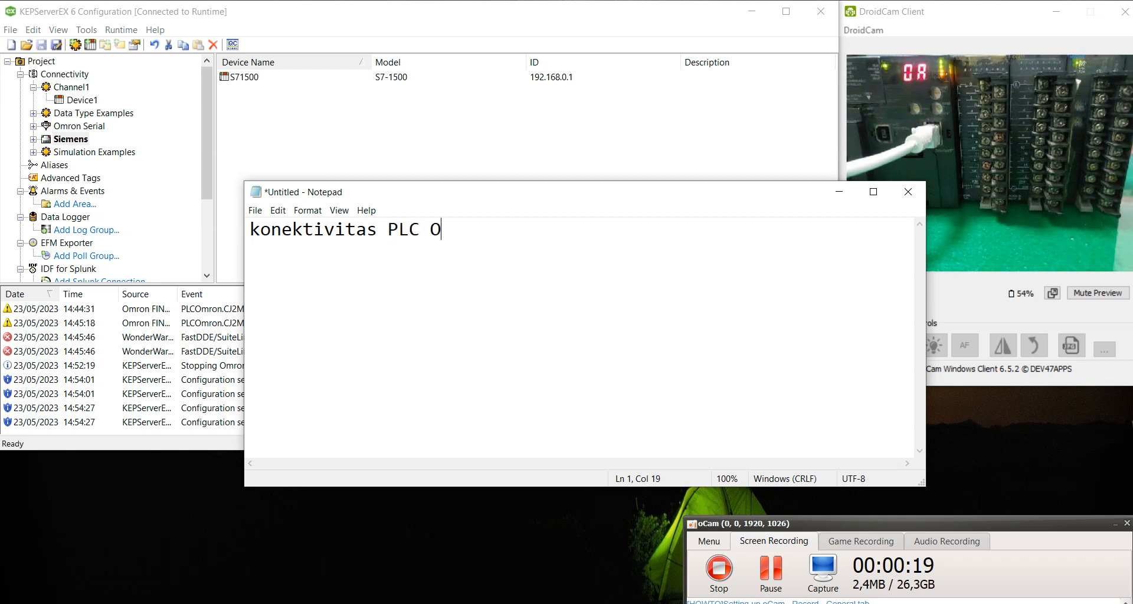
pyautogui.write('mron C')
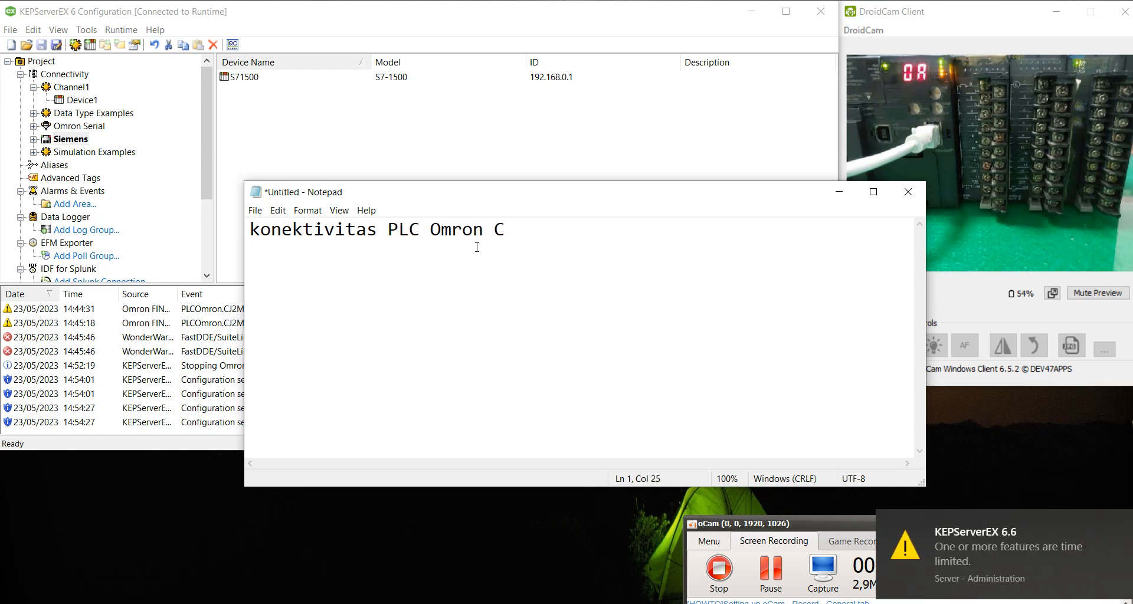
pyautogui.write('J2M')
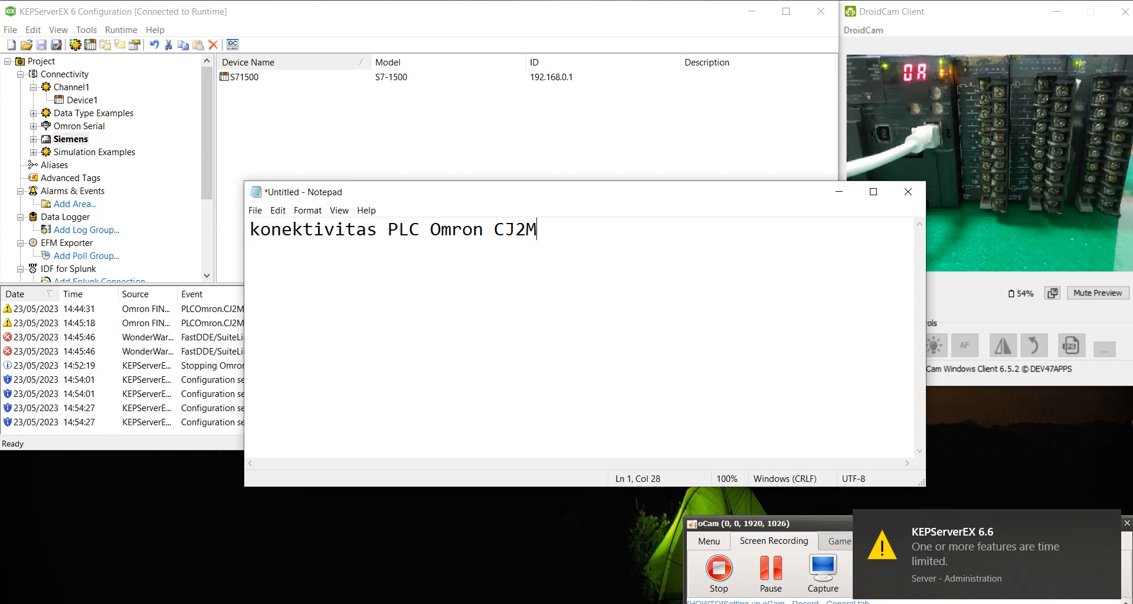
pyautogui.write(' CPU31 - ')
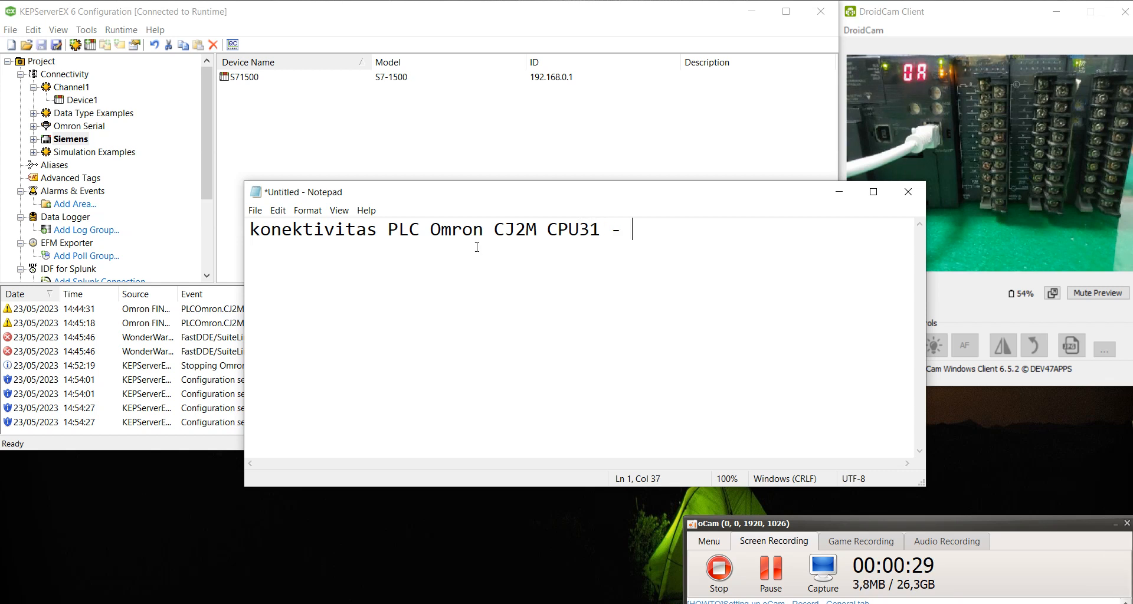
pyautogui.write('Kepserver 6.6')
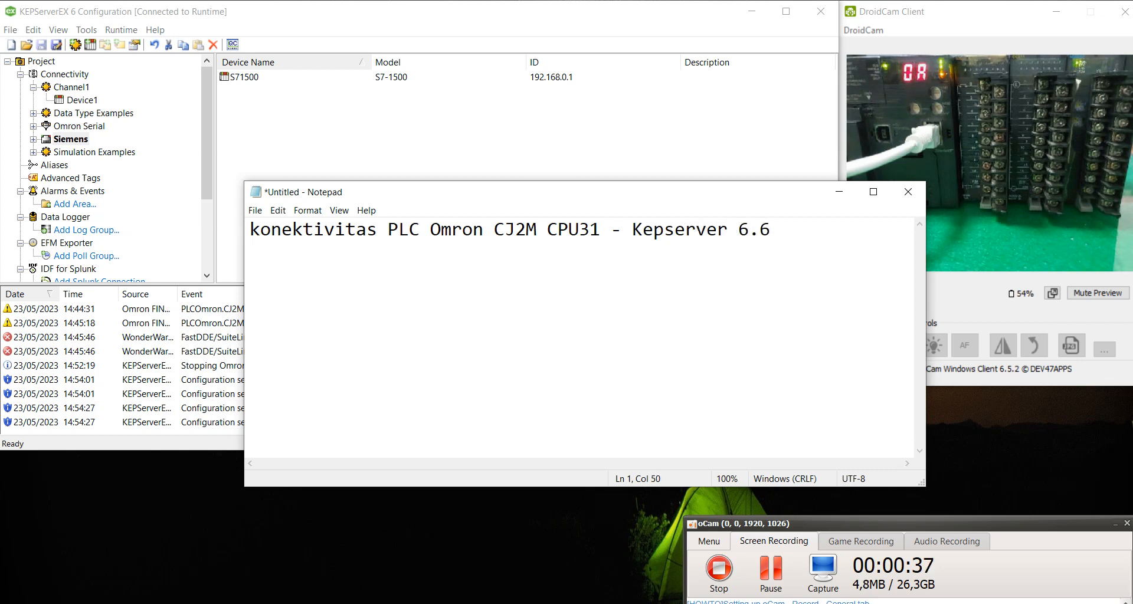
pyautogui.write(' - ')
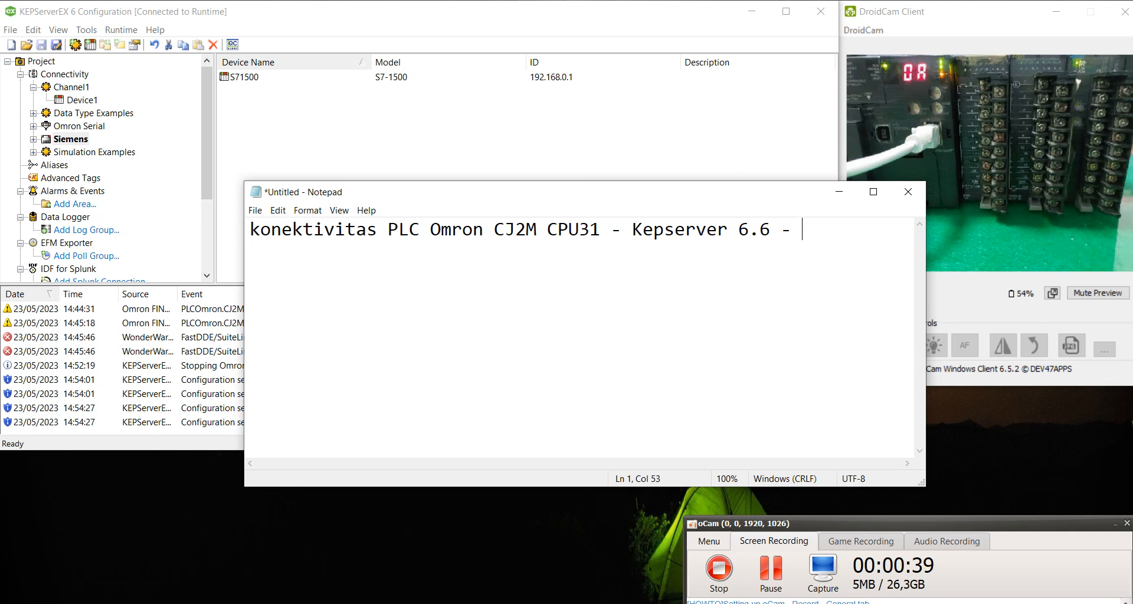
pyautogui.write('Wonde')
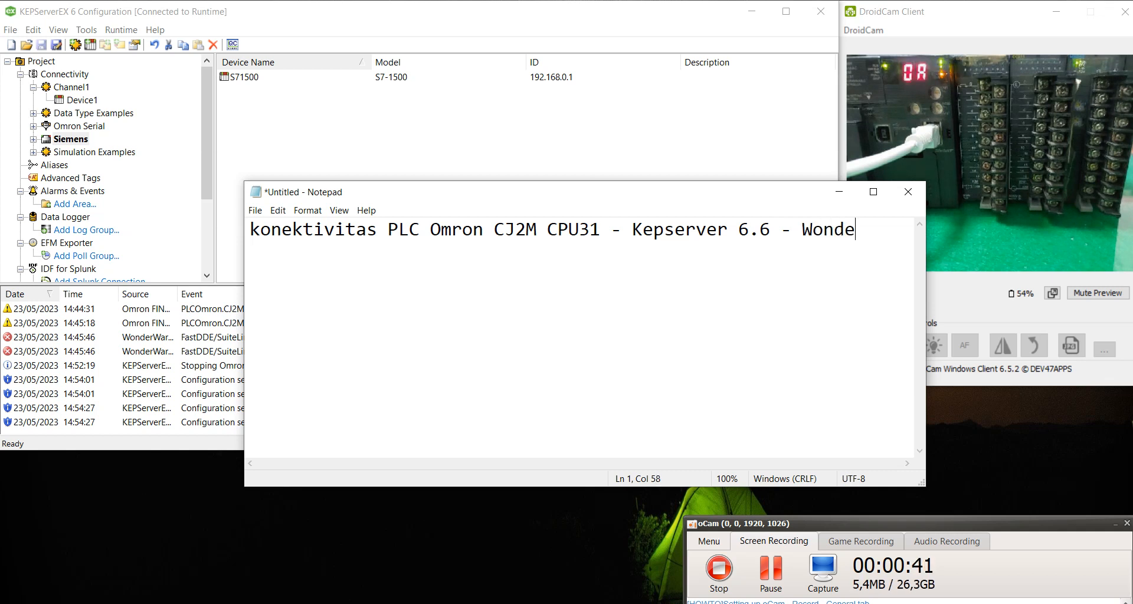
pyautogui.write('rware')
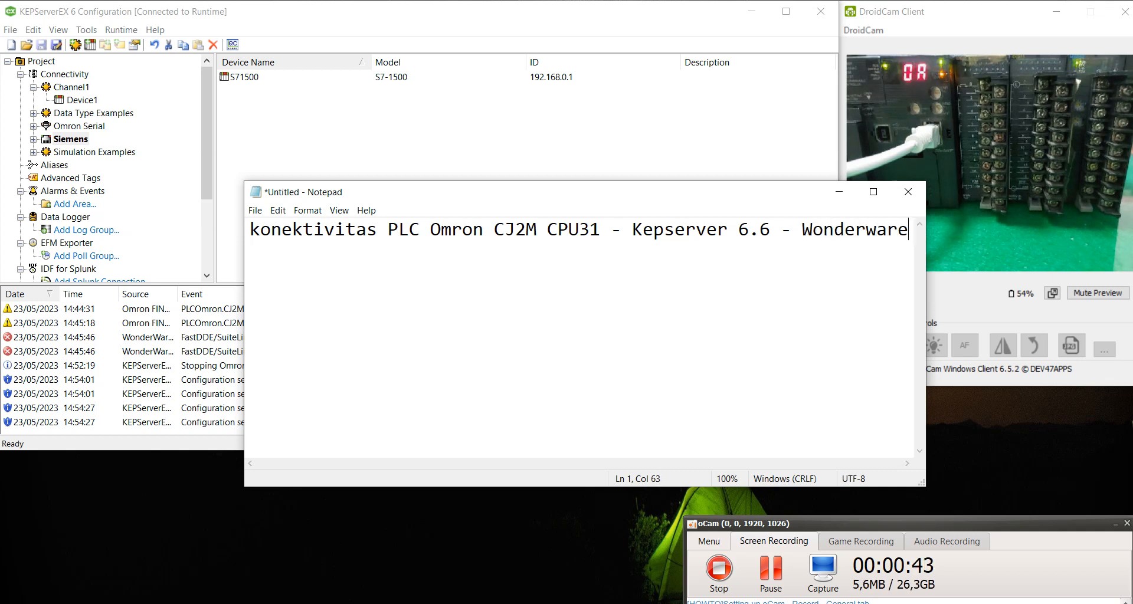
# - Continue the heading on a second line with "InTouch 2014 R2 SP1" and leave an empty line below it
pyautogui.press('Return')
pyautogui.write('Int')
pyautogui.press('BackSpace')
pyautogui.write('Touch ')
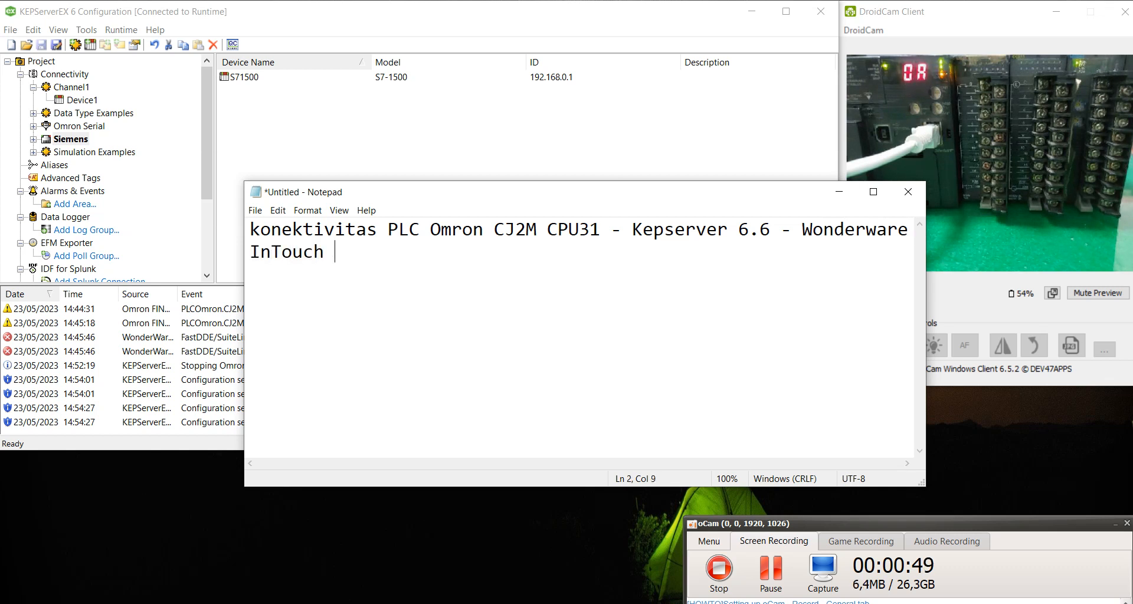
pyautogui.write('2014 R2 ')
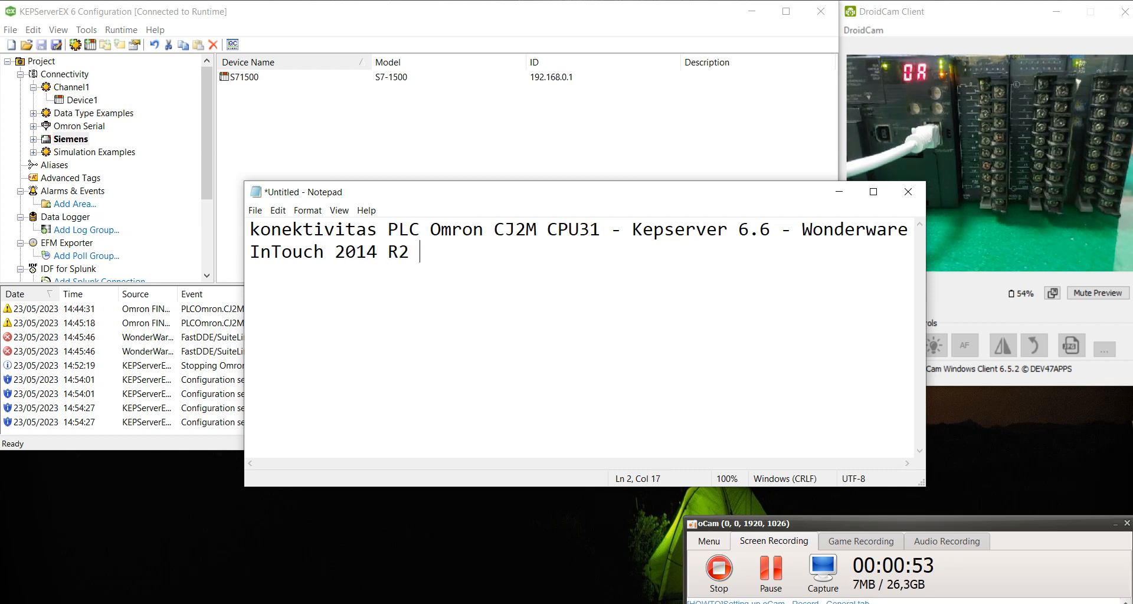
pyautogui.write('SP1')
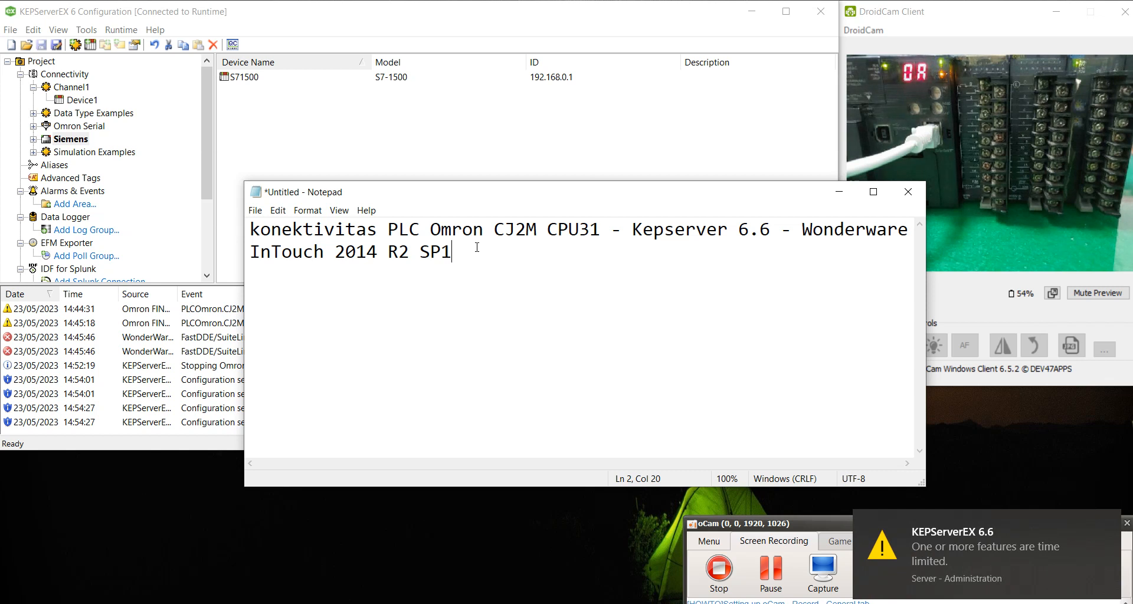
pyautogui.press('Return')
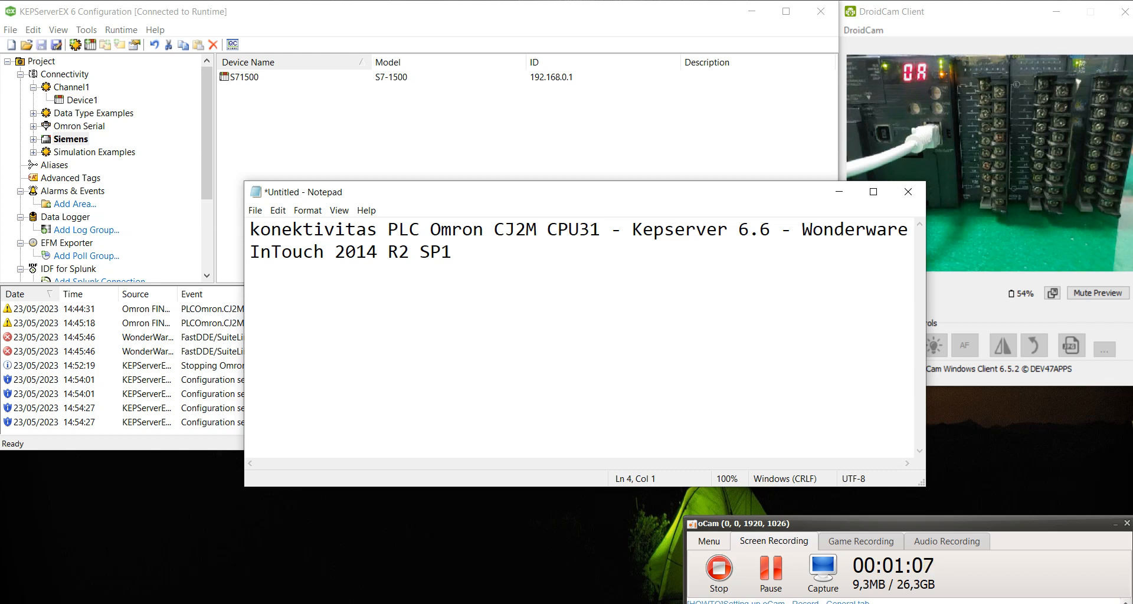
# - Copy "PLC Omron CJ2M CPU31" from the heading to a new line below it and append " : 192.168.0.10"
pyautogui.press('Up')
pyautogui.press('Up')
pyautogui.press('Up')
pyautogui.press('Right')
pyautogui.press('Right')
pyautogui.press('Right')
pyautogui.press('Right')
pyautogui.press('Right')
pyautogui.press('Right')
pyautogui.press('Right')
pyautogui.hotkey('shift', 'Right')
pyautogui.hotkey('shift', 'Right')
pyautogui.hotkey('shift', 'Right')
pyautogui.hotkey('shift', 'Right')
pyautogui.hotkey('shift', 'Right')
pyautogui.hotkey('shift', 'Right')
pyautogui.hotkey('shift', 'Right')
pyautogui.hotkey('shift', 'Right')
pyautogui.hotkey('shift', 'Right')
pyautogui.hotkey('shift', 'Right')
pyautogui.hotkey('shift', 'Right')
pyautogui.hotkey('shift', 'Right')
pyautogui.hotkey('shift', 'Right')
pyautogui.hotkey('shift', 'Right')
pyautogui.hotkey('shift', 'Right')
pyautogui.hotkey('shift', 'Right')
pyautogui.hotkey('shift', 'Right')
pyautogui.hotkey('shift', 'Right')
pyautogui.hotkey('shift', 'Right')
pyautogui.hotkey('shift', 'Right')
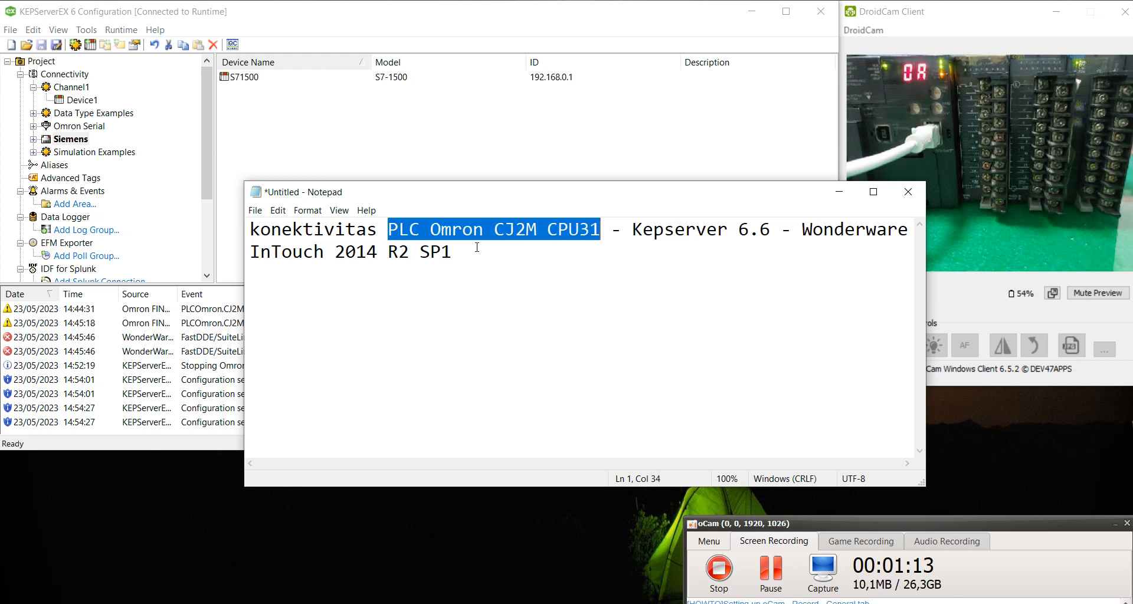
pyautogui.hotkey('ctrl', 'c')
pyautogui.press('Down')
pyautogui.press('Down')
pyautogui.press('Down')
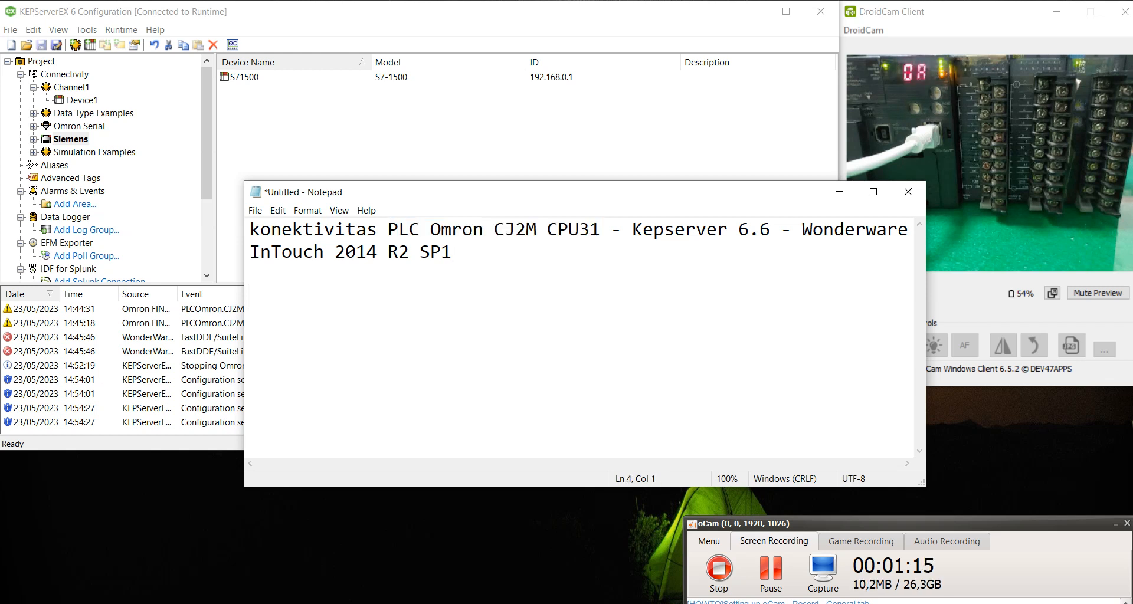
pyautogui.hotkey('ctrl', 'v')
pyautogui.write(':')
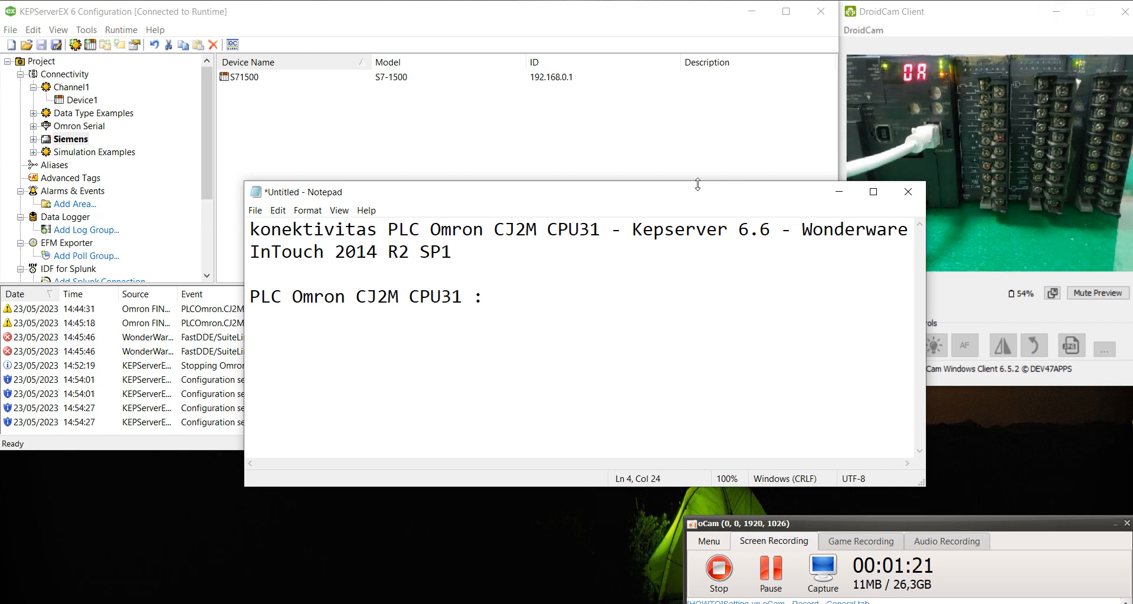
pyautogui.write('192')
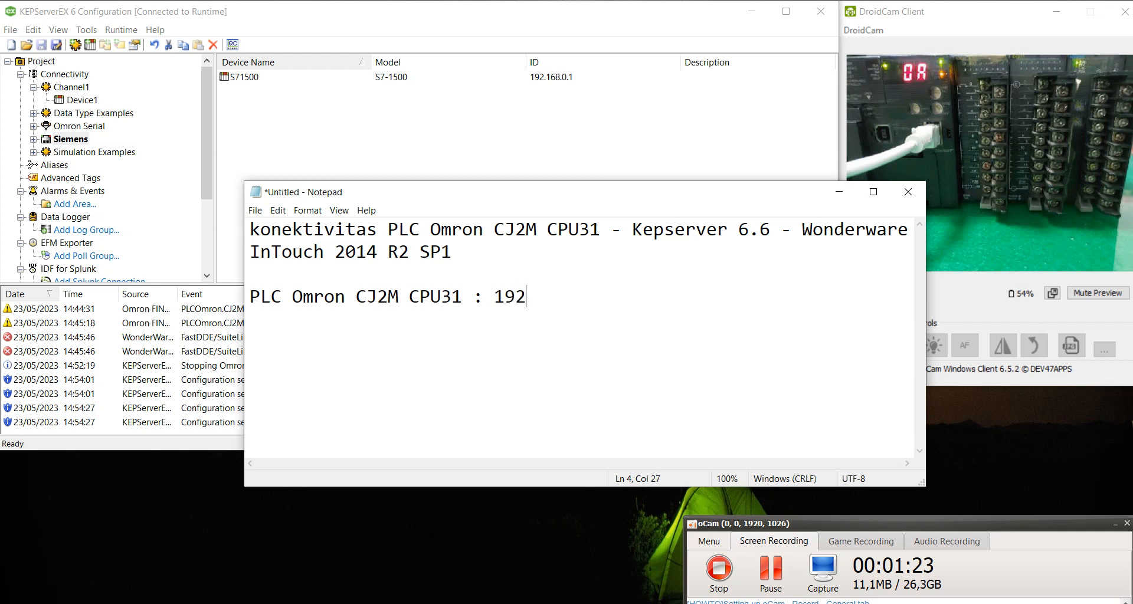
pyautogui.write('.168.0.10')
# - Add the line "PC : 192.168.0.2" above the PLC address line, separated from the heading by an empty line
pyautogui.click(552, 284)
pyautogui.write('PC')
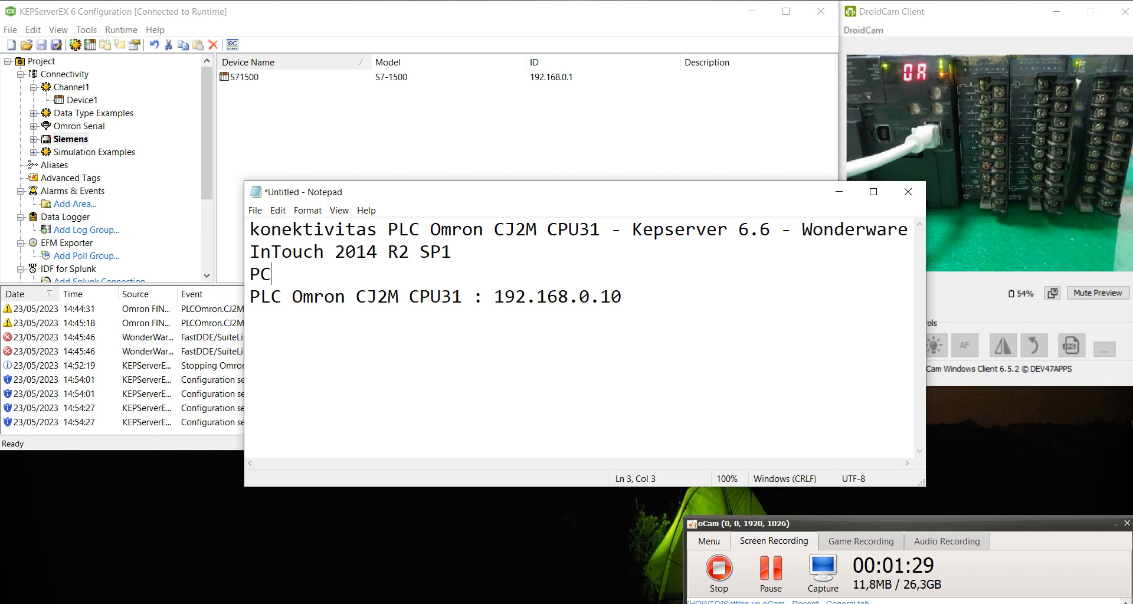
pyautogui.write(' : 192.16')
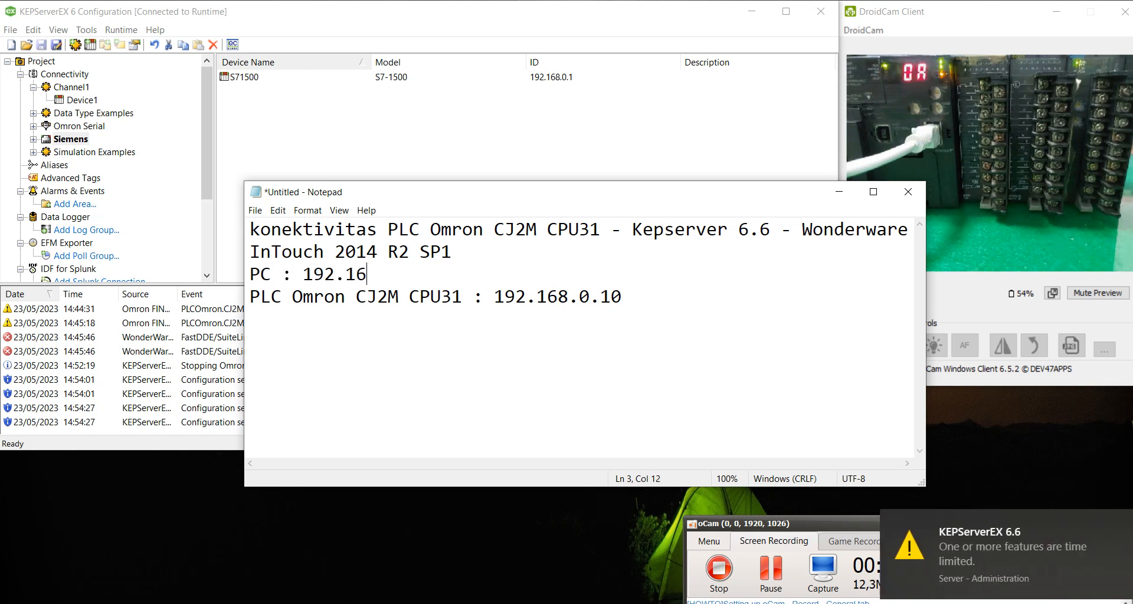
pyautogui.write('8.0')
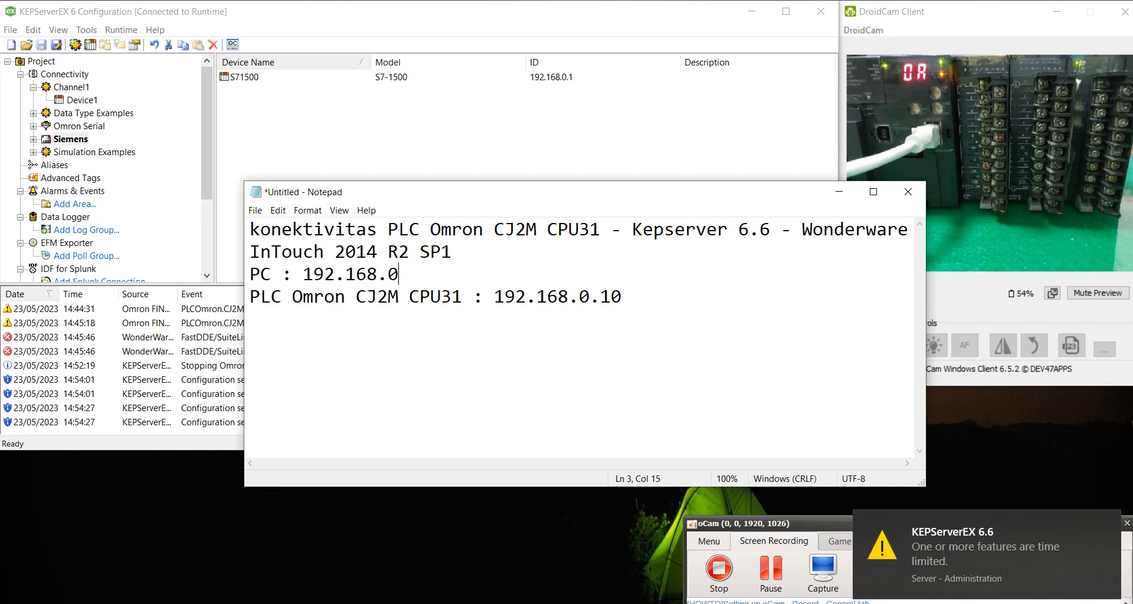
pyautogui.write('.2')
pyautogui.press('Down')
pyautogui.press('Home')
pyautogui.press('Return')
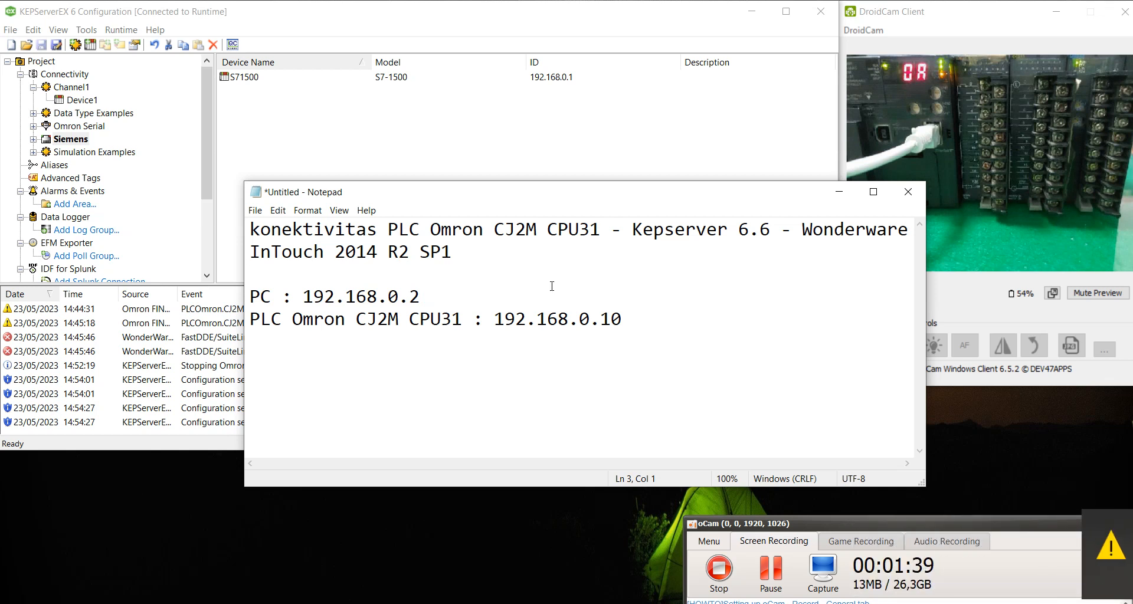
# - Highlight the 192.168.0. network prefix in the PC's IP address
pyautogui.press('Right')
pyautogui.press('Right')
pyautogui.press('Right')
pyautogui.press('Right')
pyautogui.press('Right')
pyautogui.press('Right')
pyautogui.press('Right')
pyautogui.press('Left')
pyautogui.press('Left')
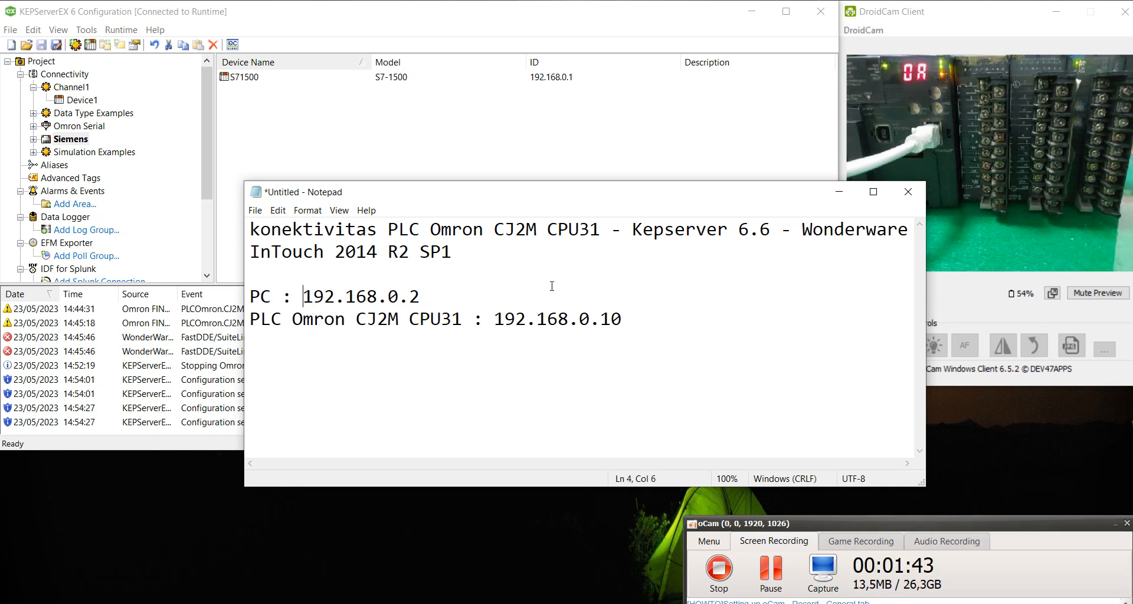
pyautogui.hotkey('shift', 'Right')
pyautogui.hotkey('shift', 'Right')
pyautogui.hotkey('shift', 'Right')
pyautogui.hotkey('shift', 'Right')
pyautogui.hotkey('shift', 'Right')
pyautogui.hotkey('shift', 'Right')
pyautogui.hotkey('shift', 'Right')
pyautogui.hotkey('shift', 'Right')
pyautogui.hotkey('shift', 'Right')
pyautogui.hotkey('shift', 'Right')
pyautogui.hotkey('shift', 'Right')
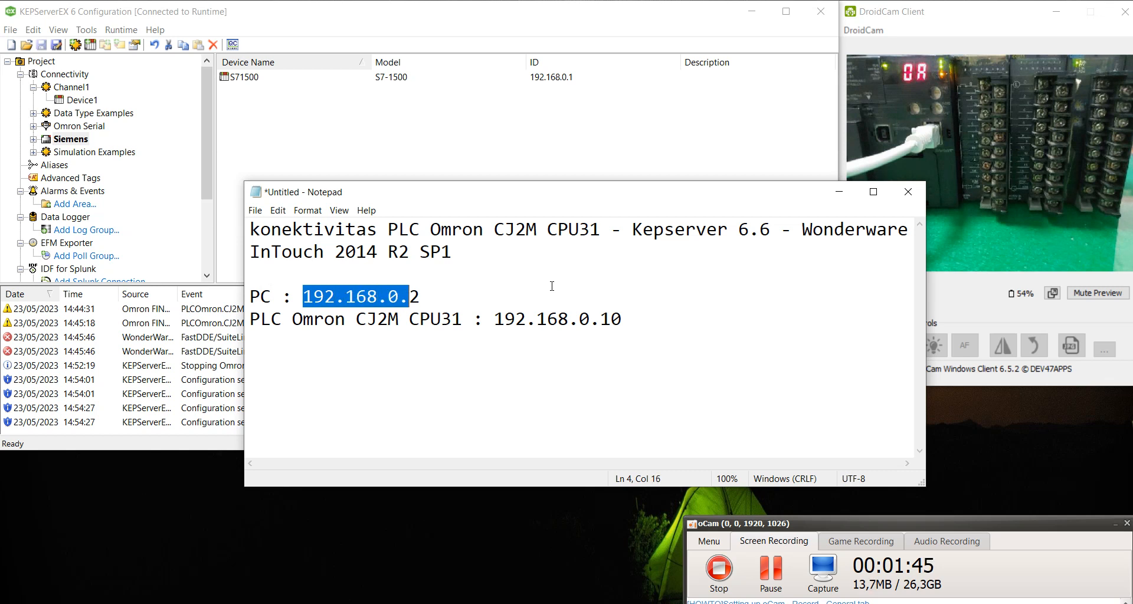
pyautogui.press('Right')
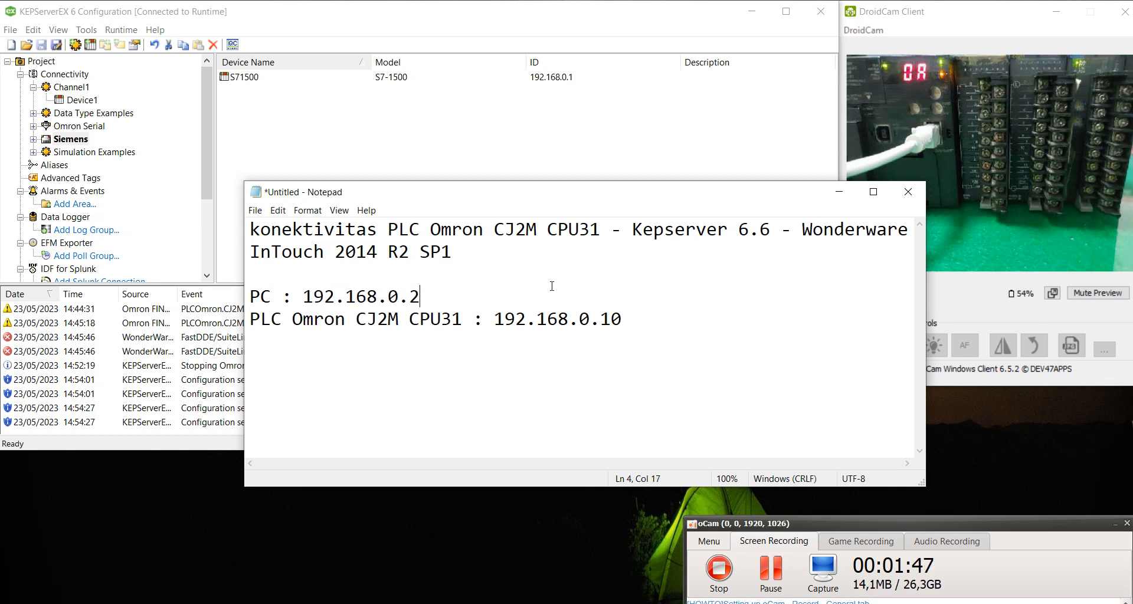
# - Highlight the PC line from its label through the 192.168.0. prefix, and clear the selection
pyautogui.press('Down')
pyautogui.press('Up')
pyautogui.press('Up')
pyautogui.hotkey('shift', 'Right')
pyautogui.hotkey('shift', 'Right')
pyautogui.hotkey('shift', 'Right')
pyautogui.hotkey('shift', 'Right')
pyautogui.hotkey('shift', 'Right')
pyautogui.hotkey('shift', 'Right')
pyautogui.hotkey('shift', 'Right')
pyautogui.hotkey('shift', 'Right')
pyautogui.hotkey('shift', 'Right')
pyautogui.hotkey('shift', 'Right')
pyautogui.hotkey('shift', 'Right')
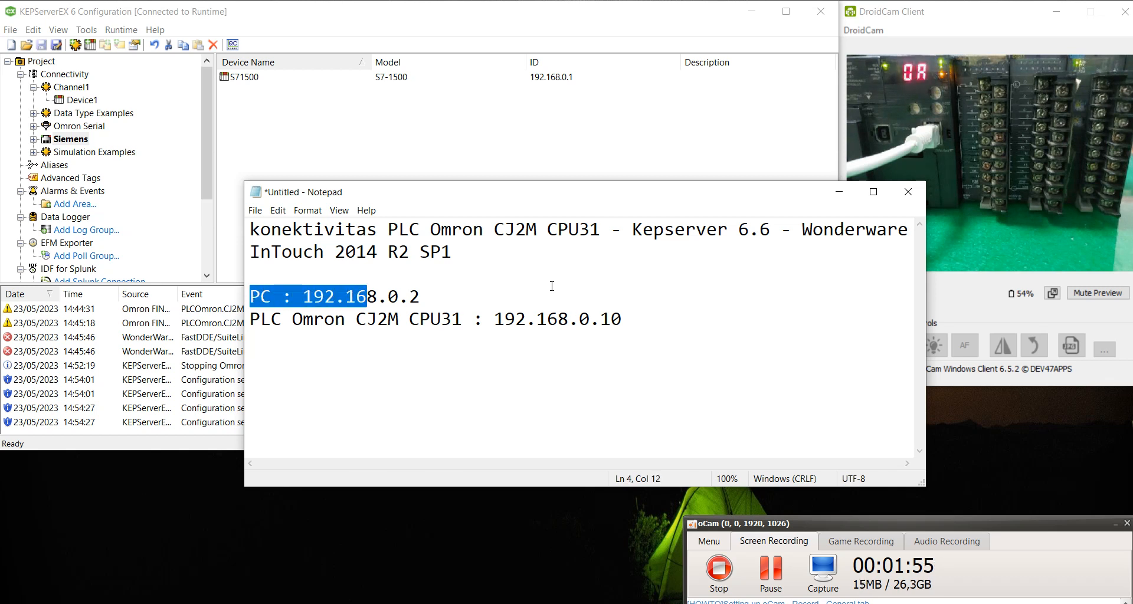
pyautogui.hotkey('shift', 'Right')
pyautogui.hotkey('shift', 'Right')
pyautogui.hotkey('shift', 'Right')
pyautogui.hotkey('shift', 'Right')
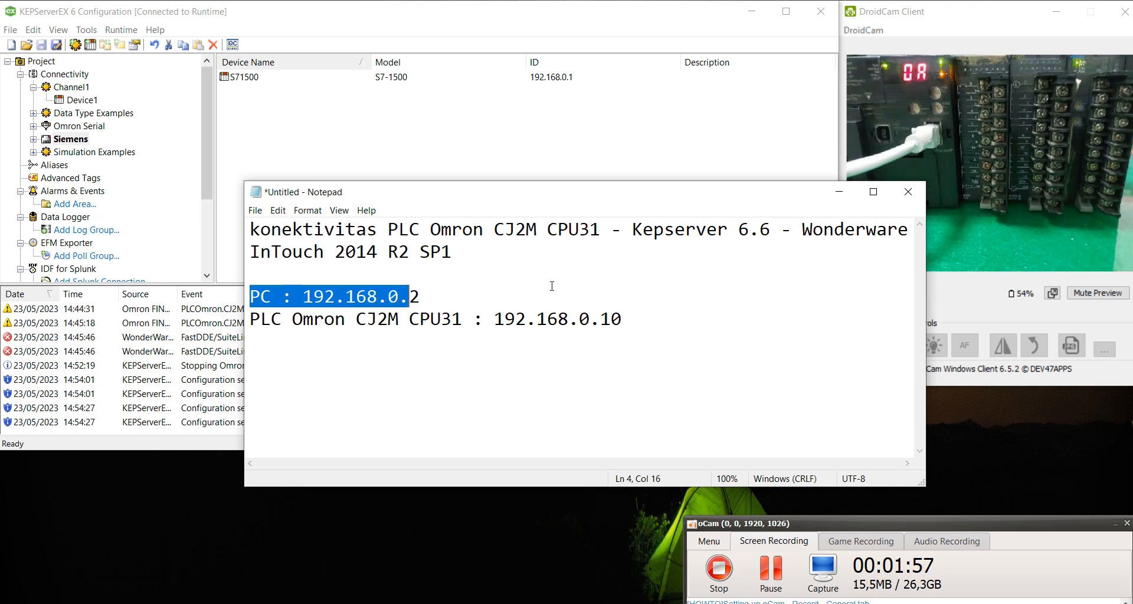
pyautogui.press('Down')
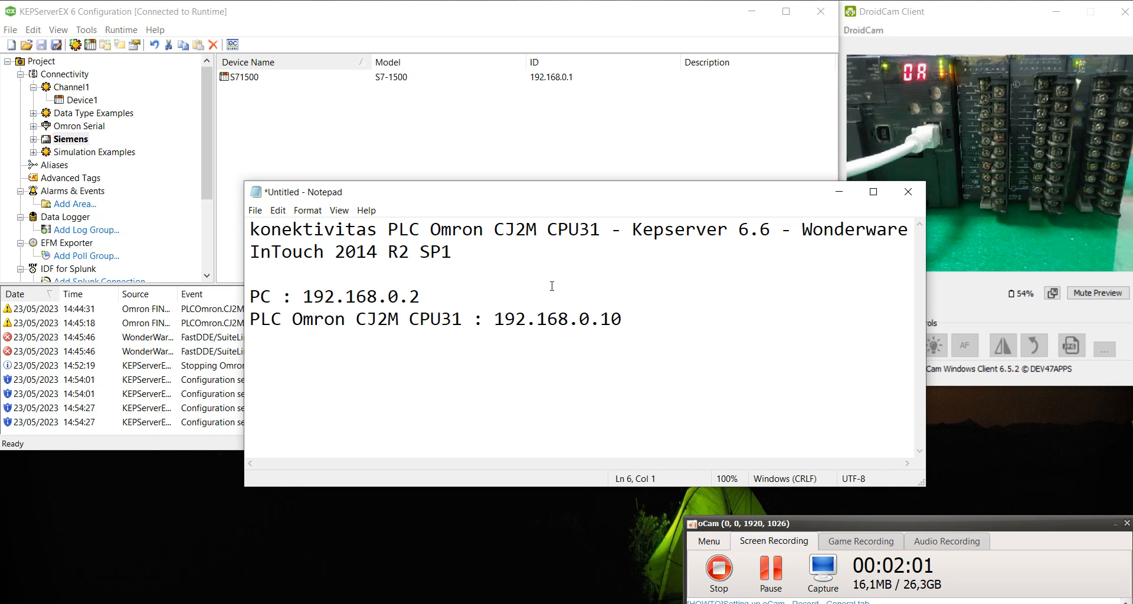
pyautogui.press('BackSpace')
pyautogui.press('Up')
pyautogui.press('Up')
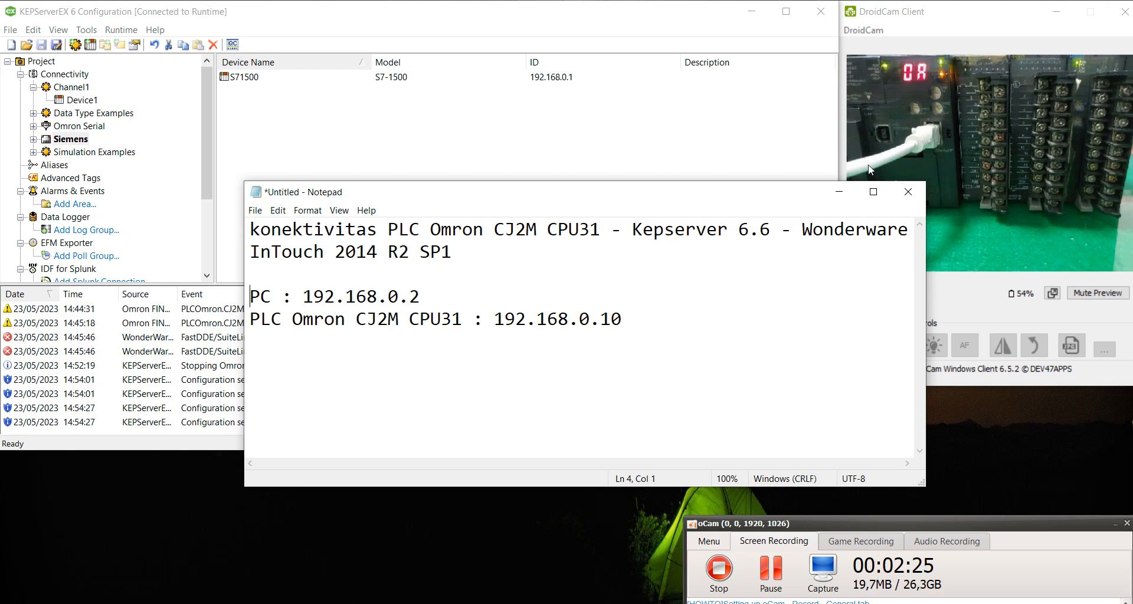
# - Switch to KEPServerEX and start a new channel under Connectivity with Omron FINS Ethernet as the channel type
pyautogui.click(838, 196)
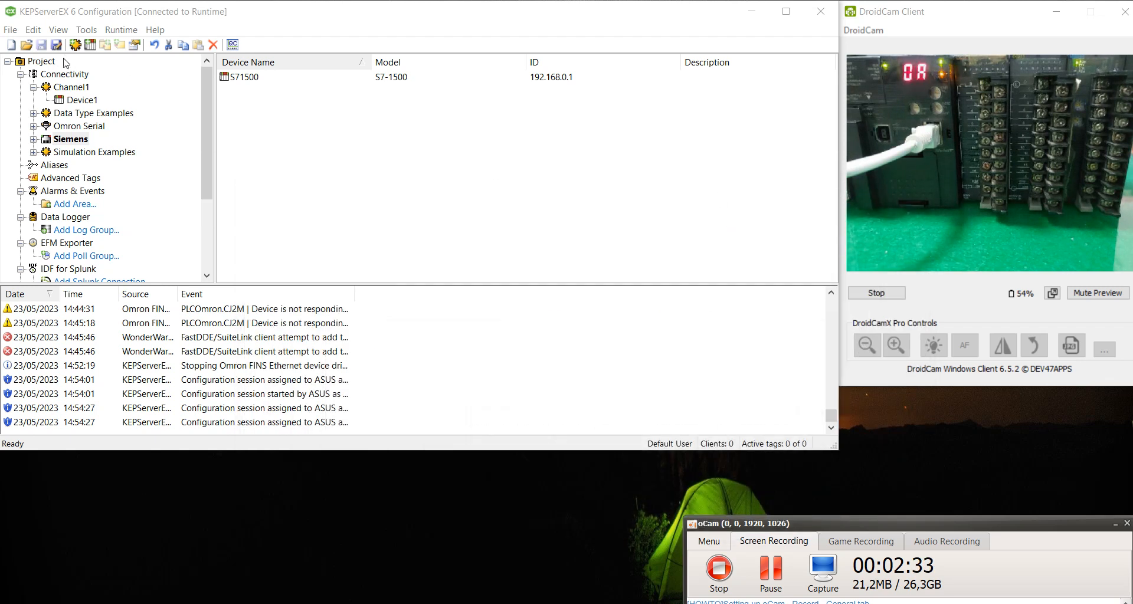
pyautogui.click(65, 79)
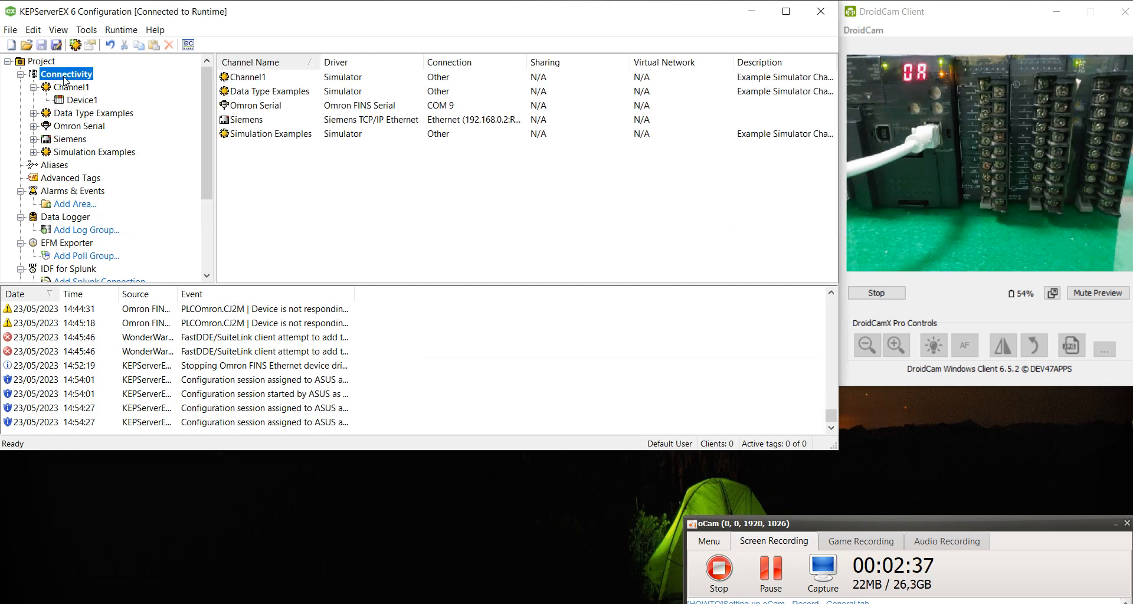
pyautogui.rightClick(65, 79)
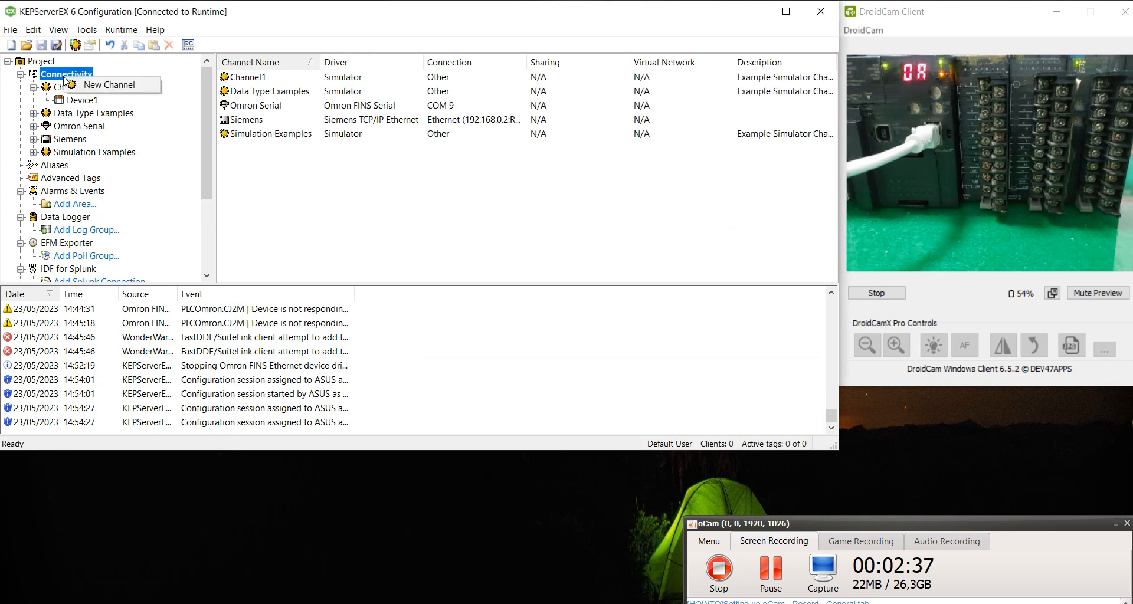
pyautogui.click(105, 88)
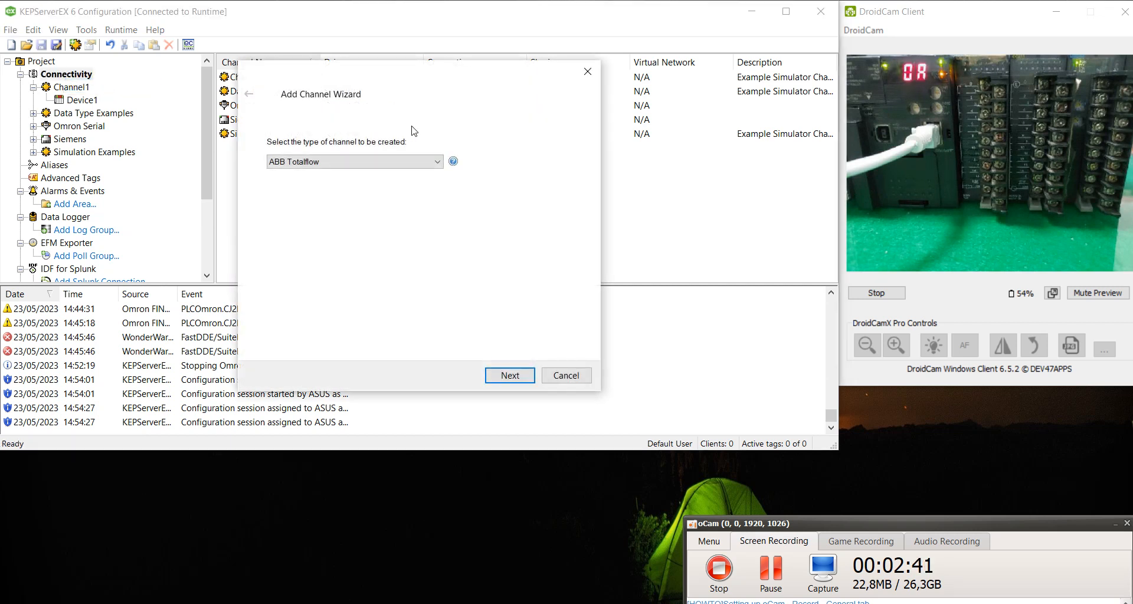
pyautogui.click(436, 162)
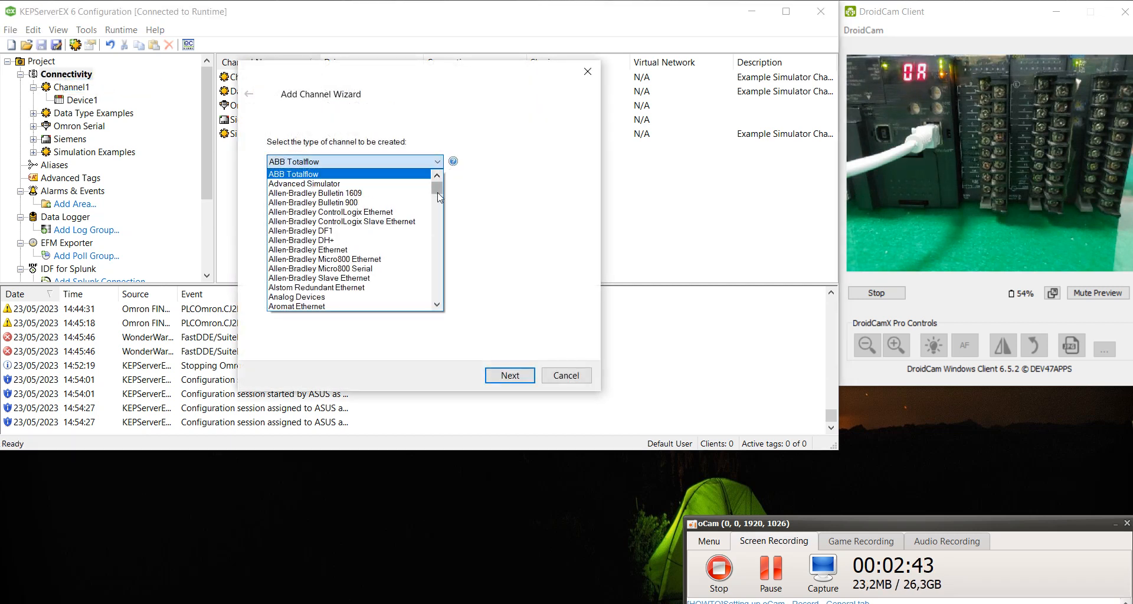
pyautogui.moveTo(437, 193); pyautogui.dragTo(438, 257)
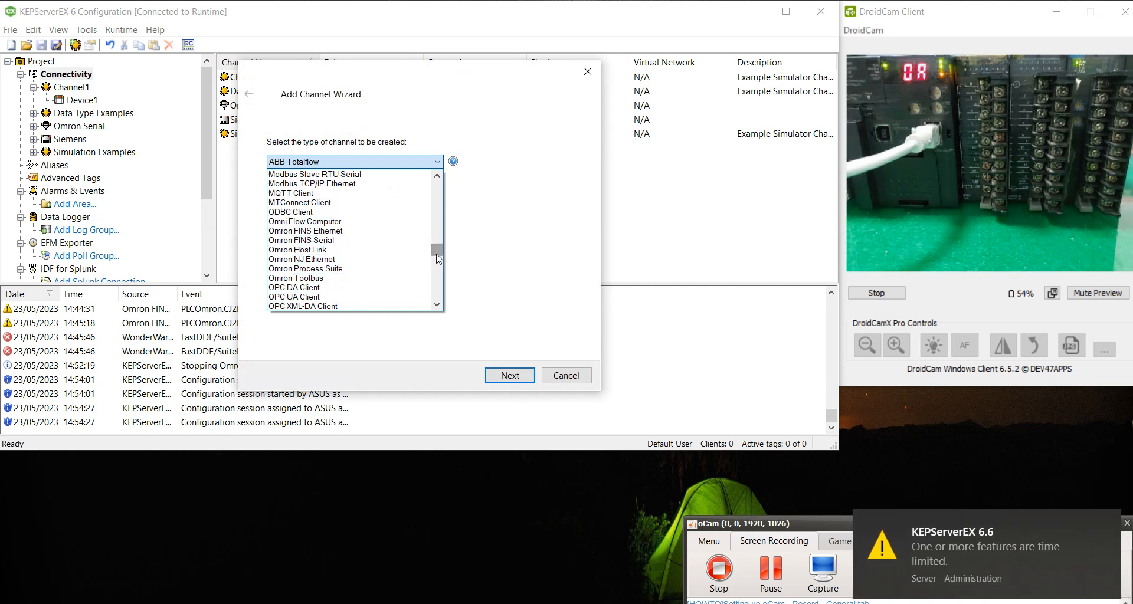
pyautogui.click(301, 233)
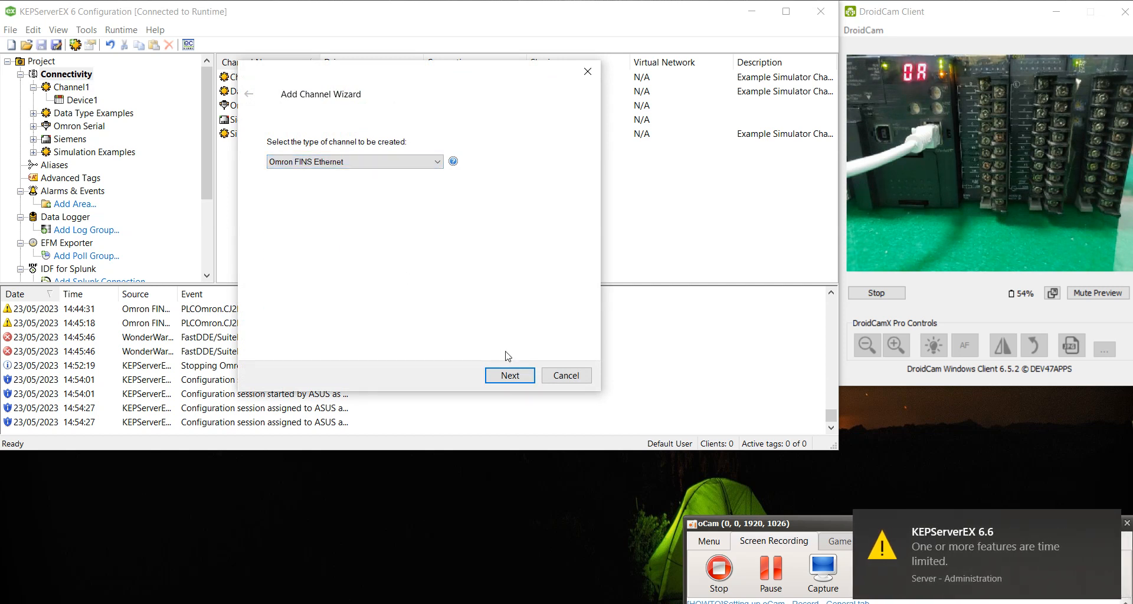
# - Accept the Omron FINS Ethernet channel type and name the new channel PLCOmron
pyautogui.click(511, 376)
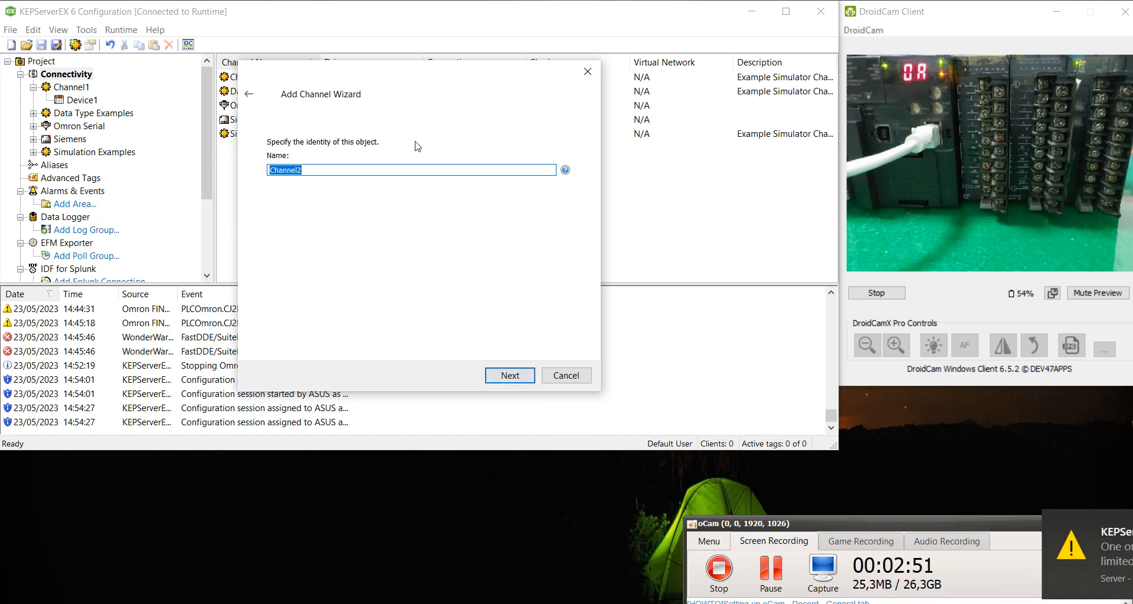
pyautogui.write('PLC')
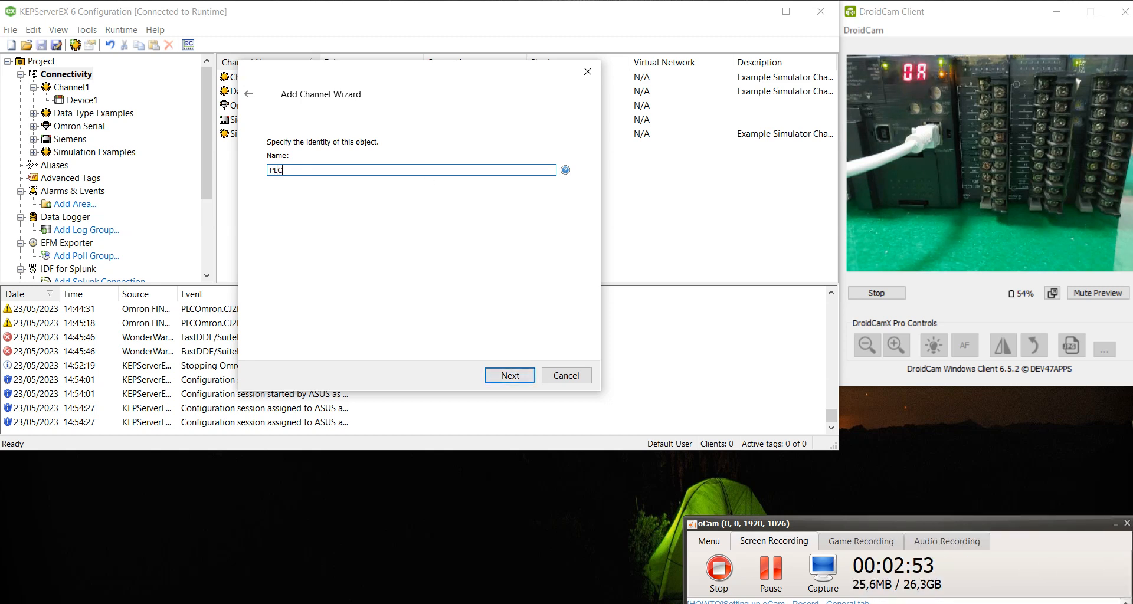
pyautogui.write('Omron')
pyautogui.click(521, 376)
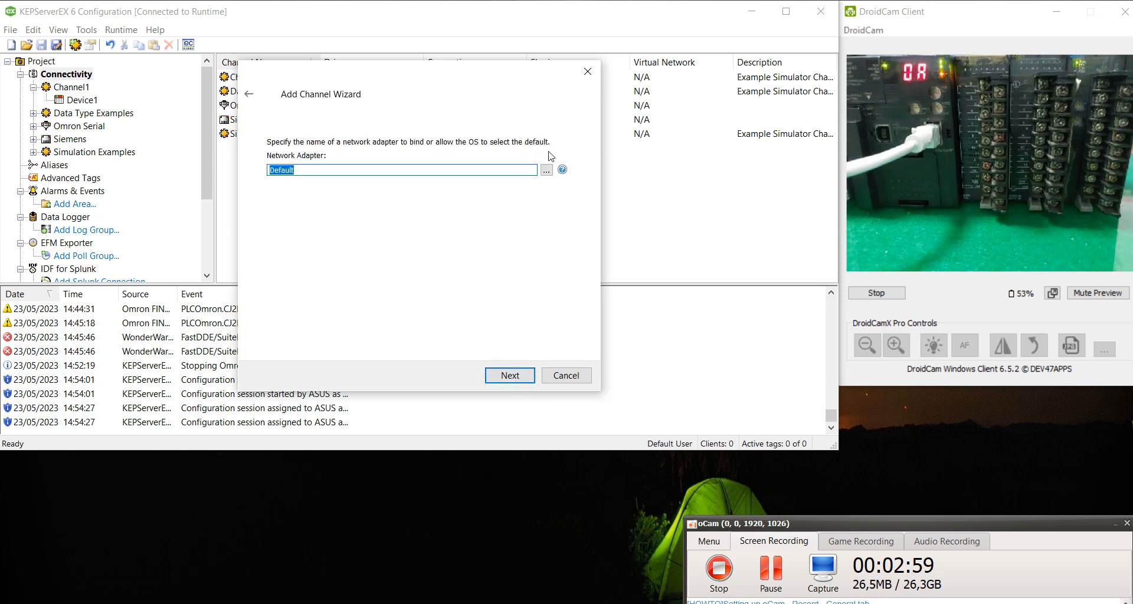
# - Bind the channel to the Realtek USB FE Family Controller adapter at 192.168.0.2, checking the PC address in the Notepad notes
pyautogui.click(546, 173)
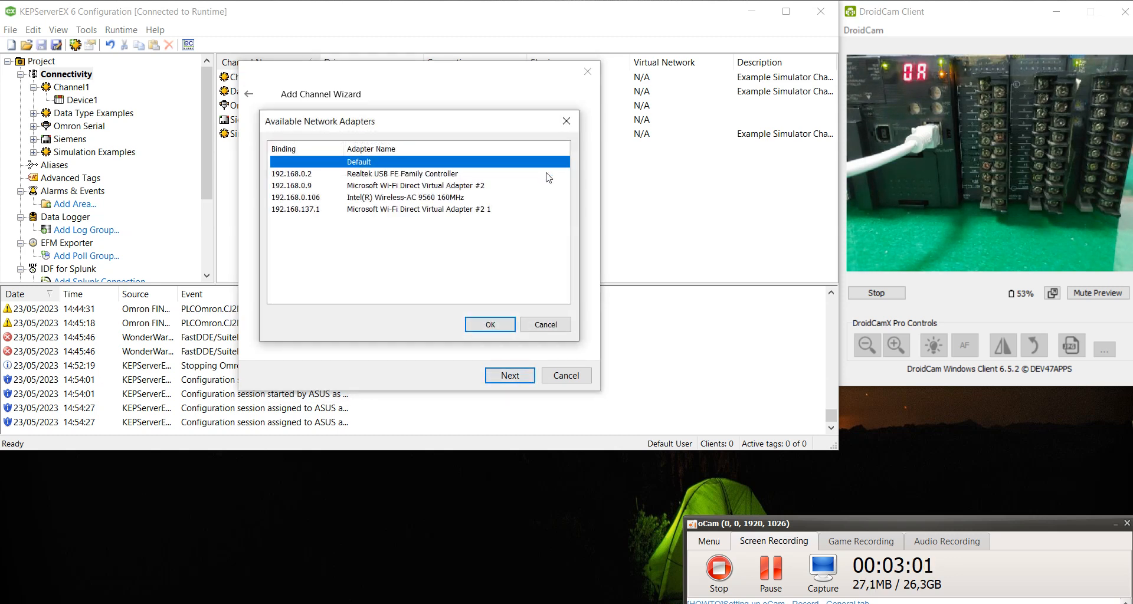
pyautogui.click(440, 174)
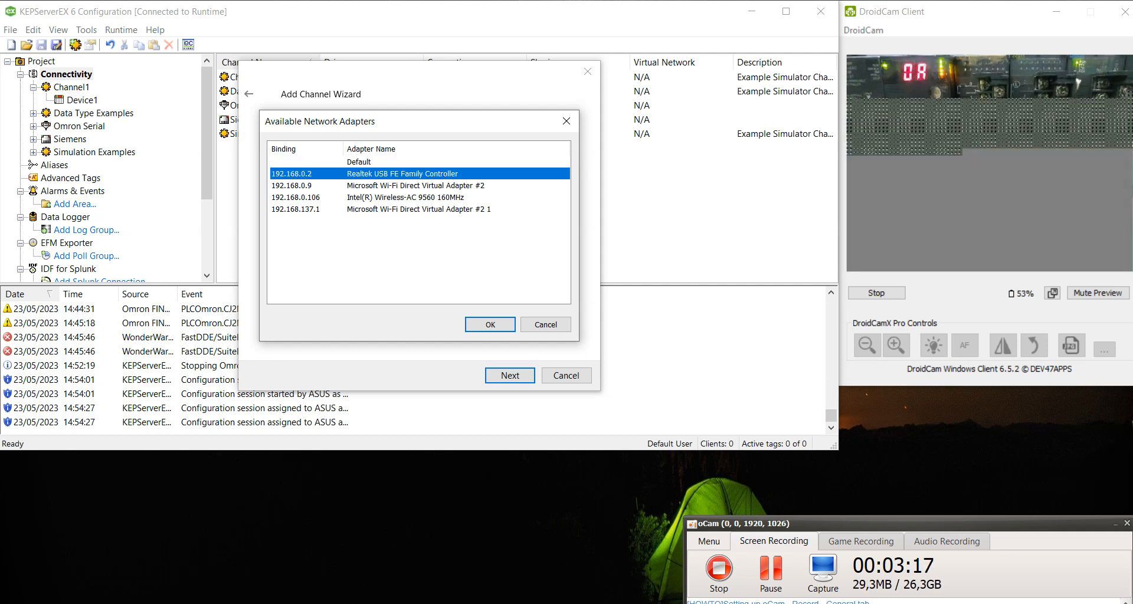
pyautogui.hotkey('alt', 'Tab')
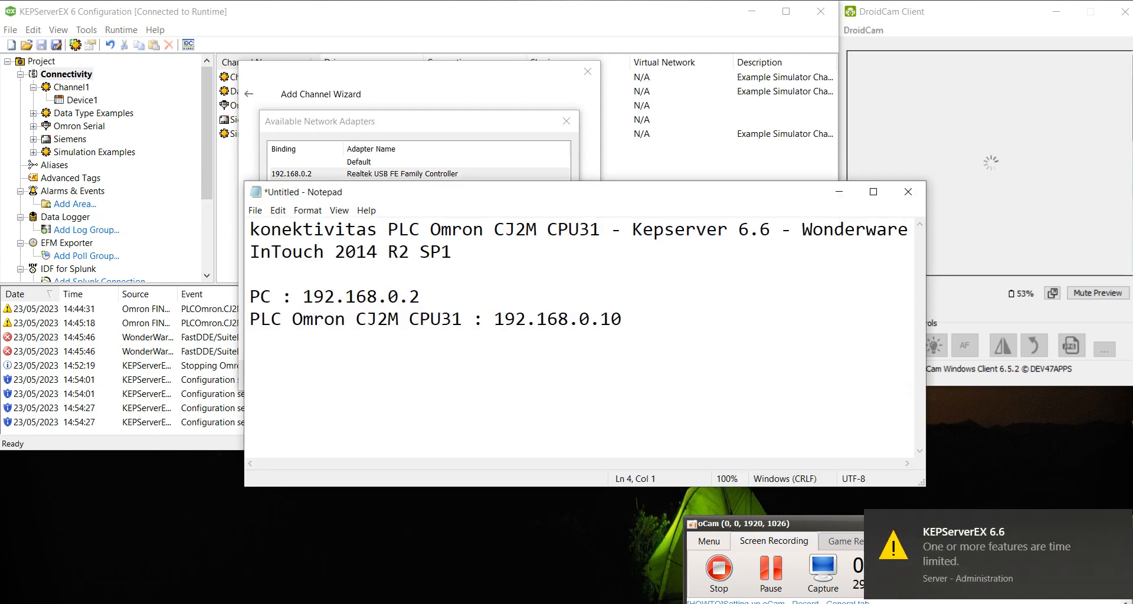
pyautogui.hotkey('alt', 'Tab')
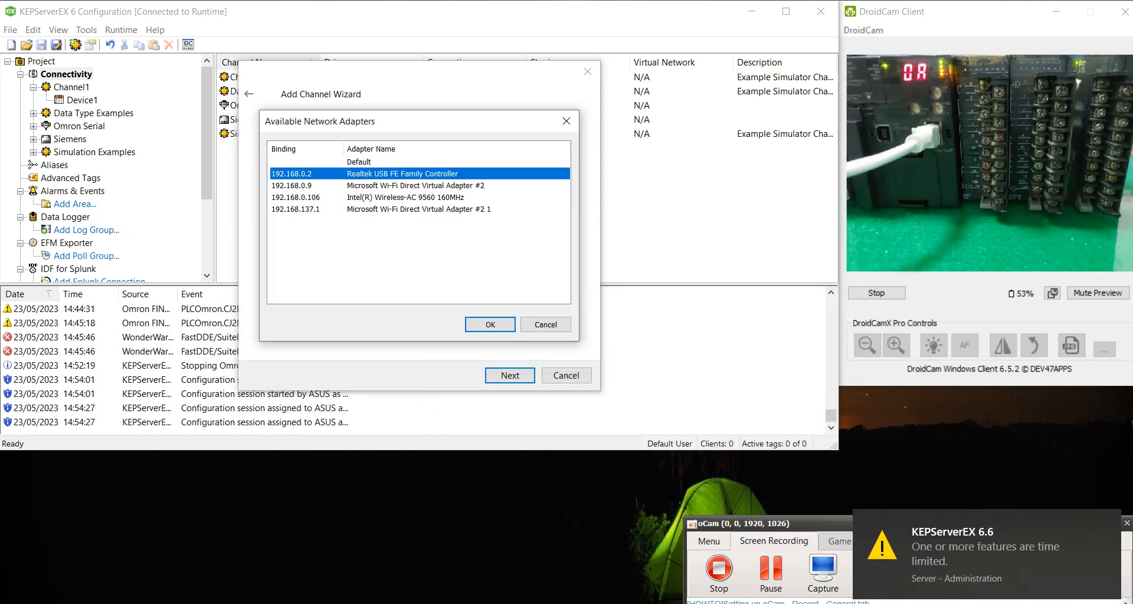
pyautogui.click(508, 330)
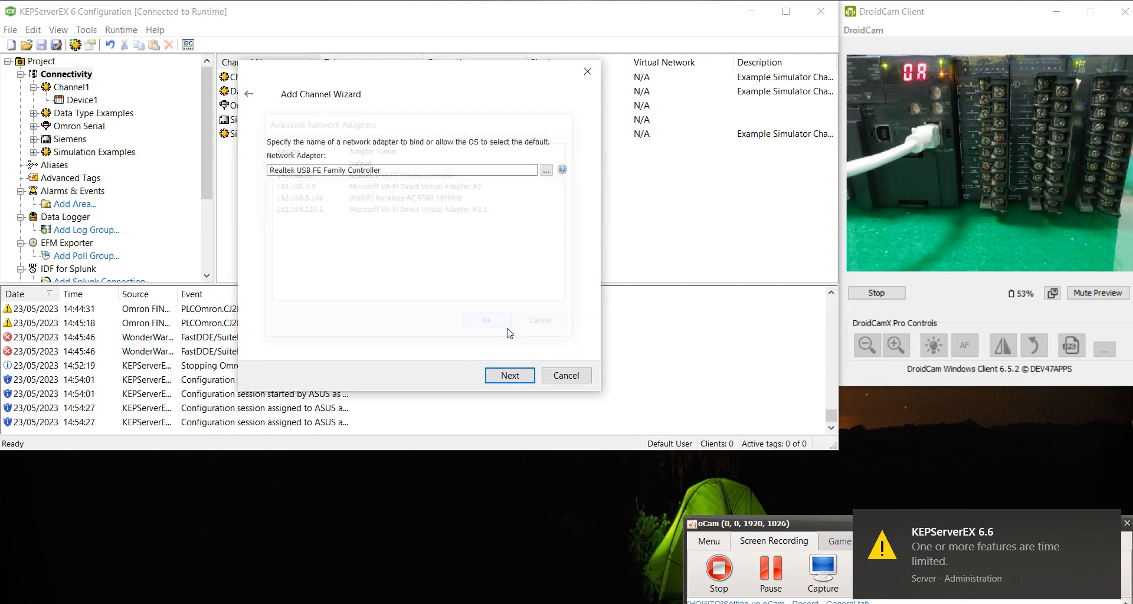
pyautogui.click(520, 377)
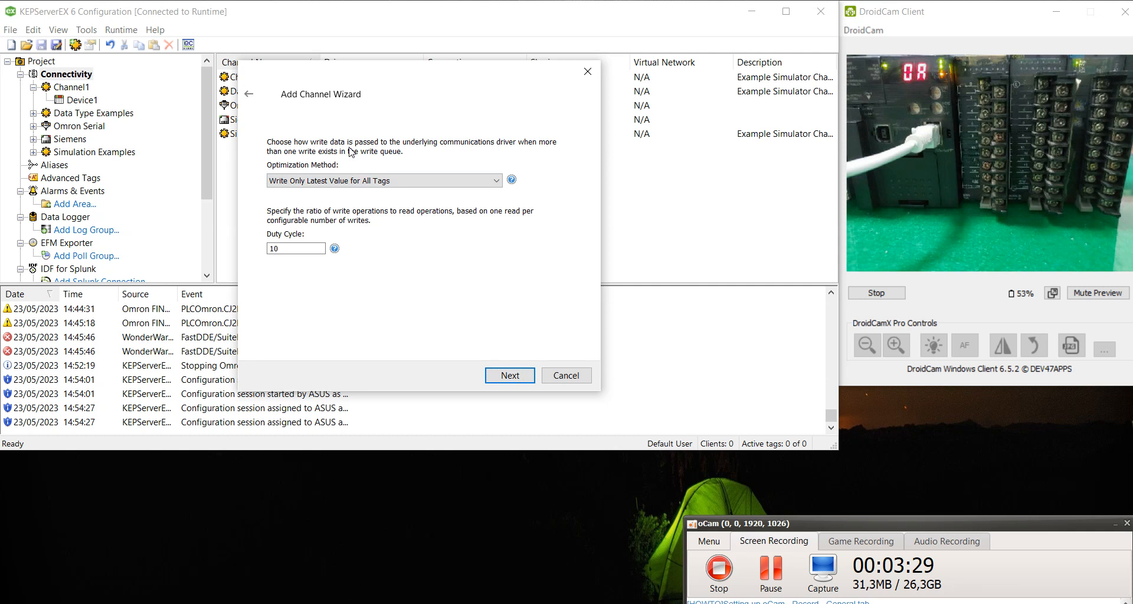
# - Keep the default write optimization, Replace with Zero float handling and port 9600, and finish creating the PLCOmron channel
pyautogui.click(511, 377)
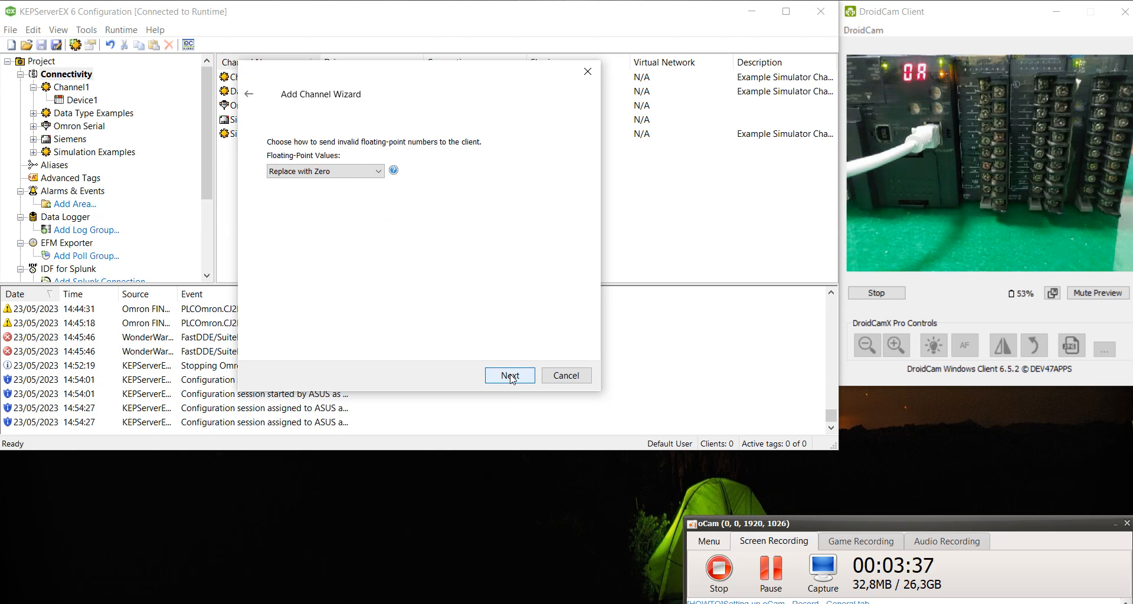
pyautogui.click(509, 376)
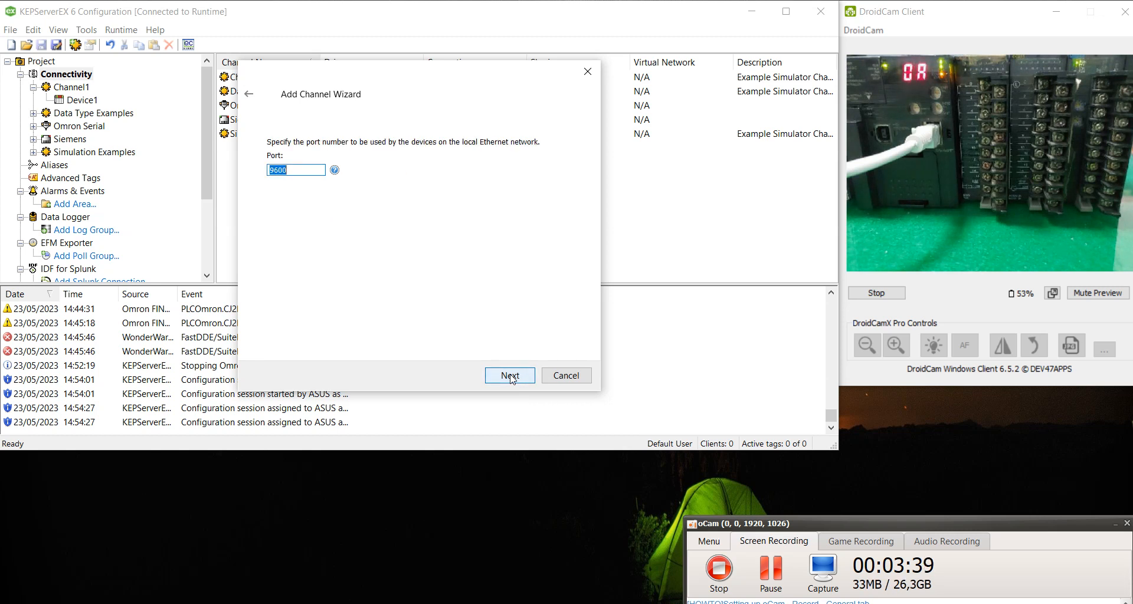
pyautogui.click(511, 376)
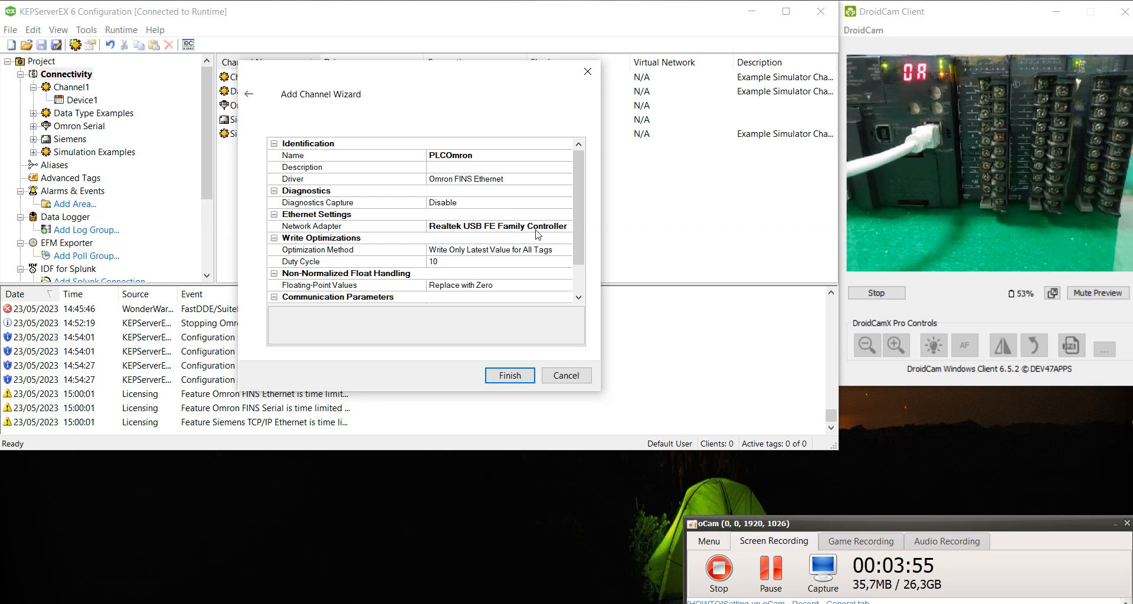
pyautogui.click(508, 376)
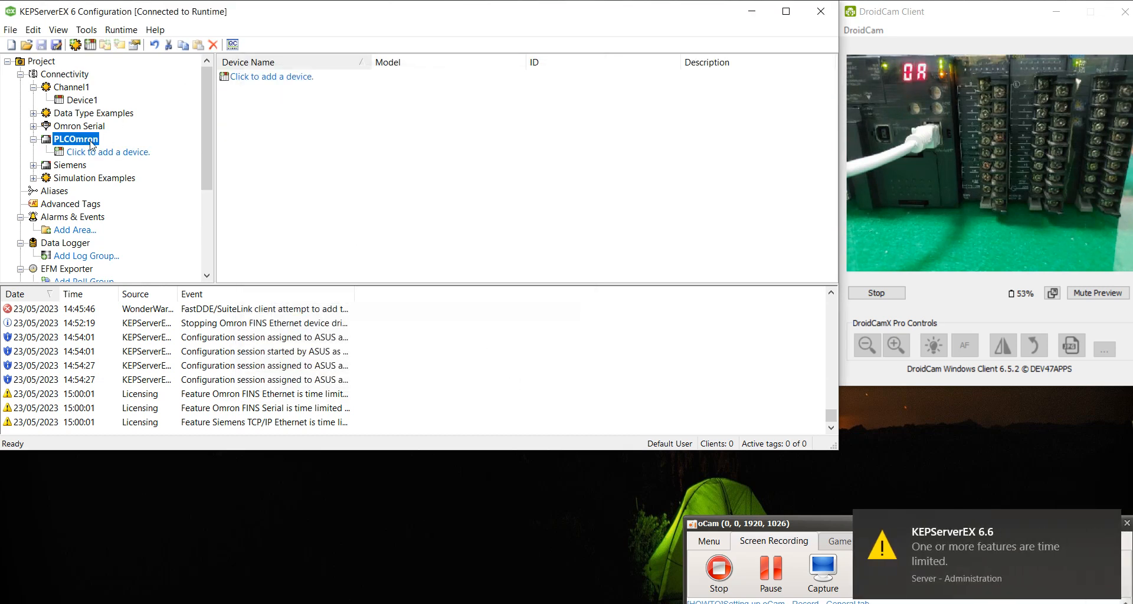
# - Start a new device under the PLCOmron channel, named CJ2M, with CJ2 as its model
pyautogui.click(118, 155)
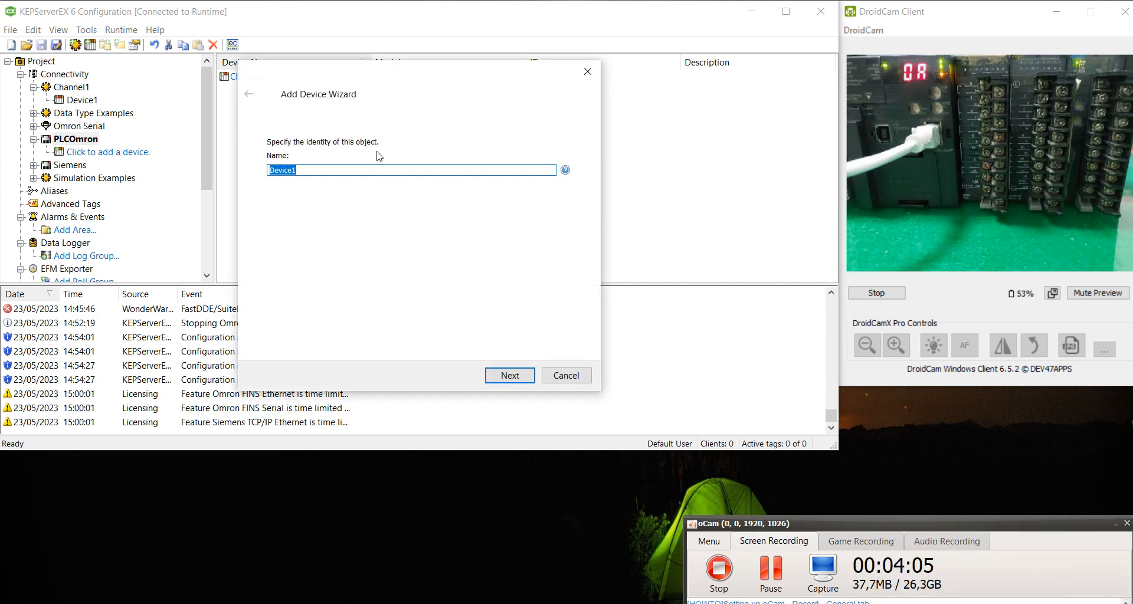
pyautogui.write('C')
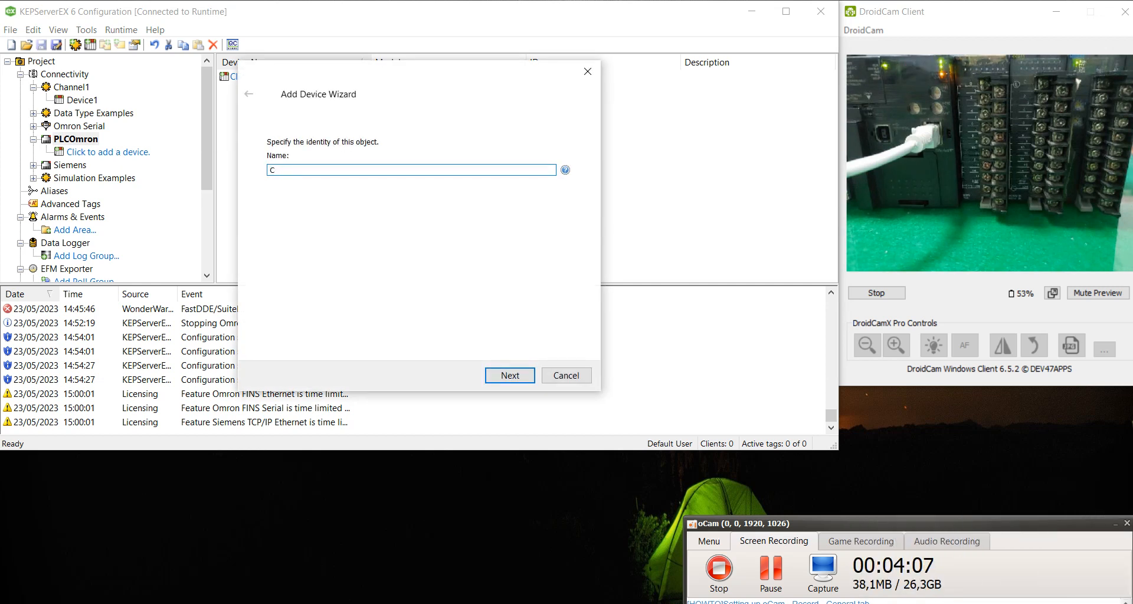
pyautogui.write('J2M')
pyautogui.press('Return')
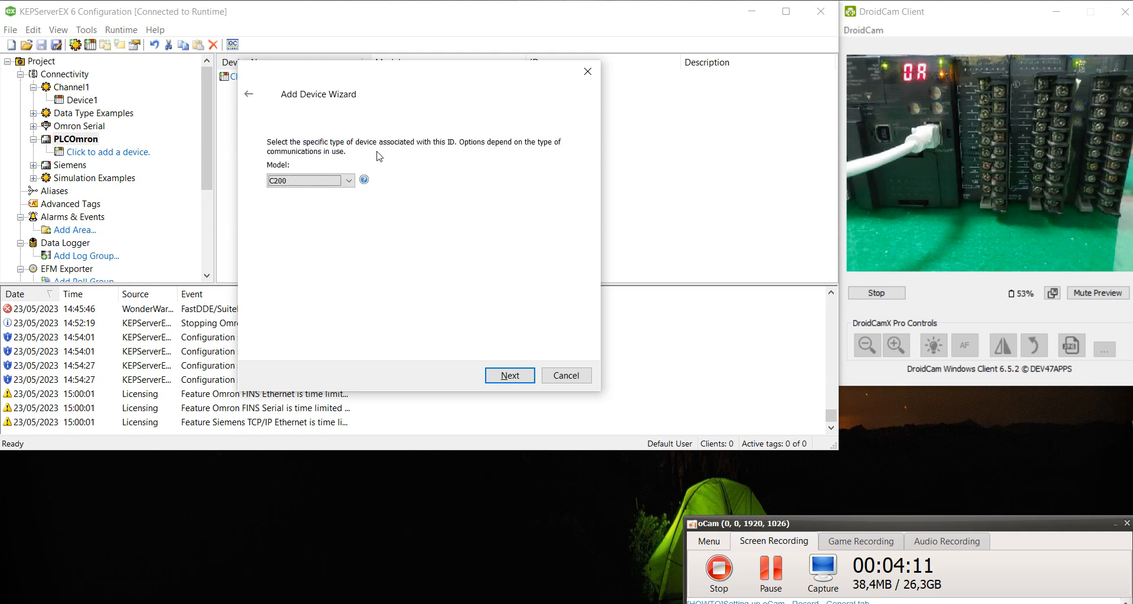
pyautogui.click(347, 181)
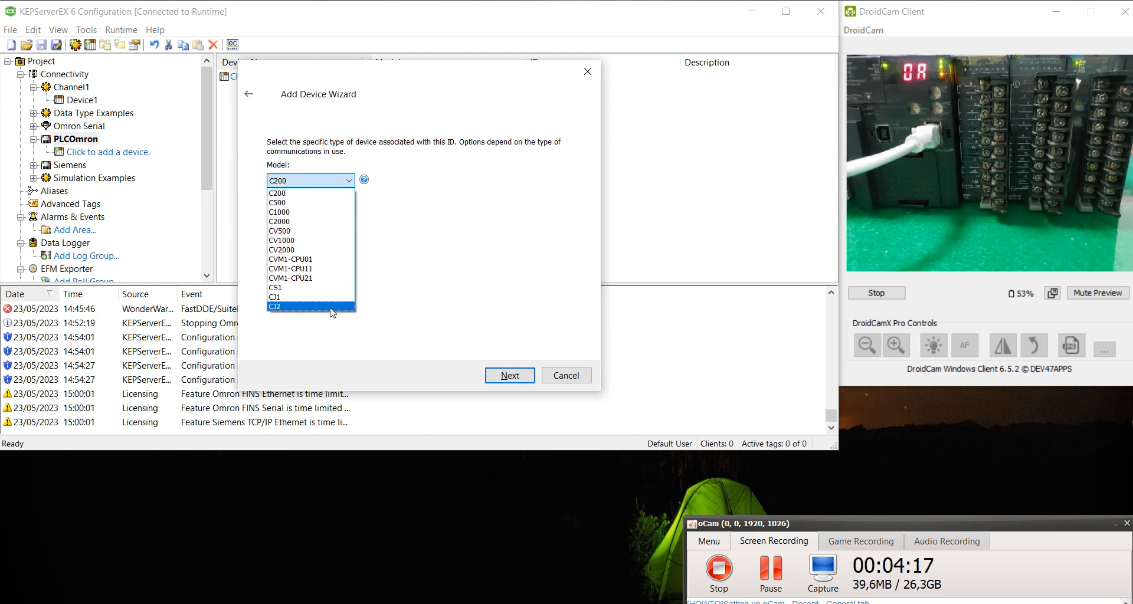
pyautogui.click(331, 307)
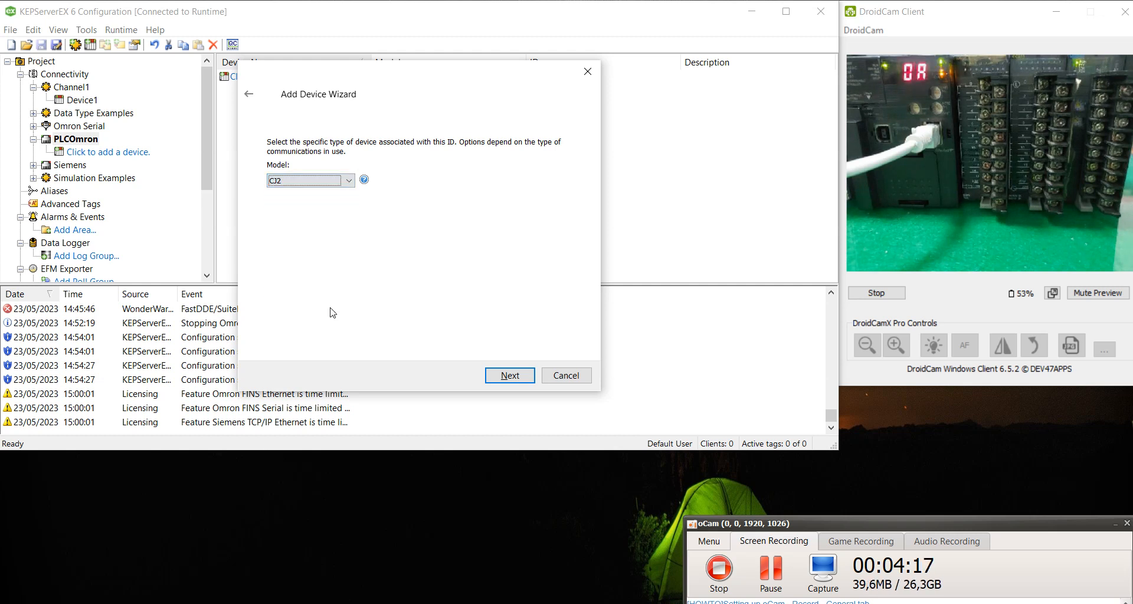
pyautogui.click(509, 376)
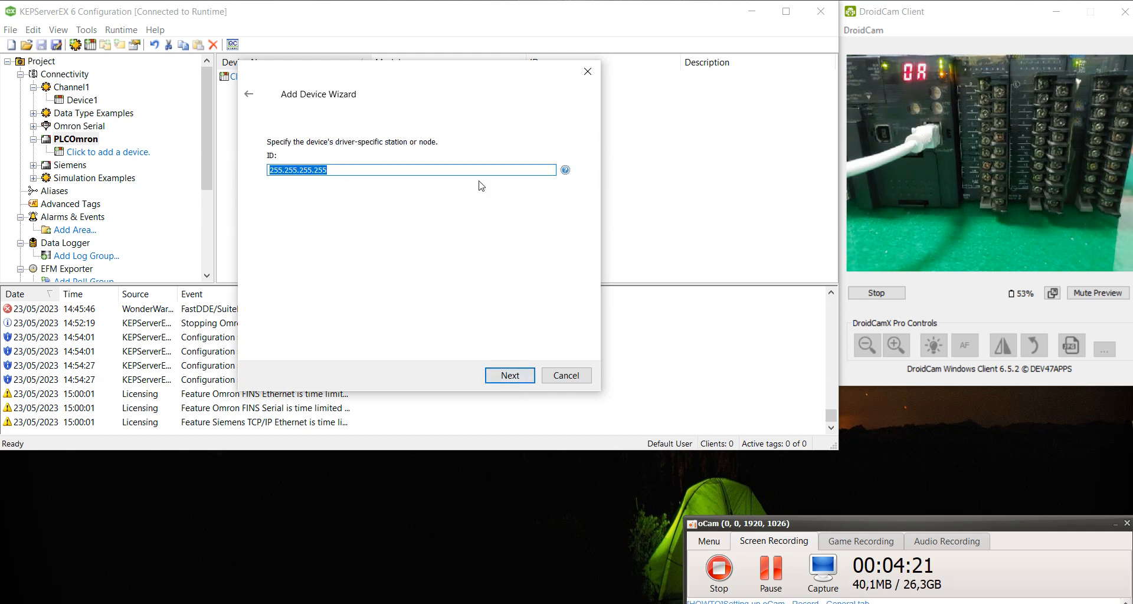
# - Check the PLC's address in the Notepad notes and set the device ID to 192.168.0.10
pyautogui.hotkey('alt', 'Tab')
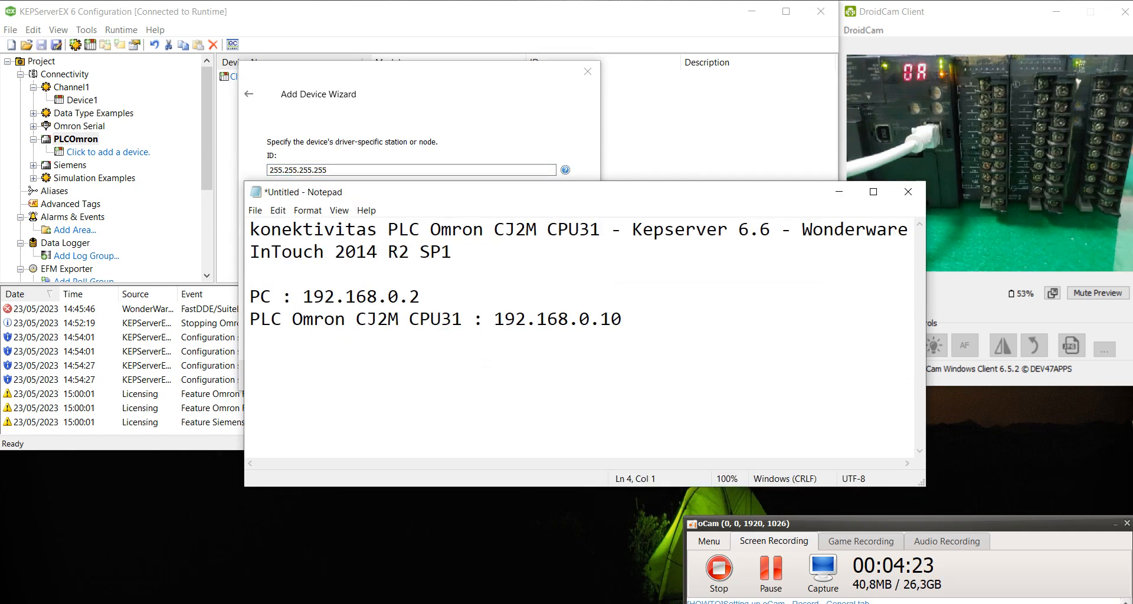
pyautogui.click(531, 156)
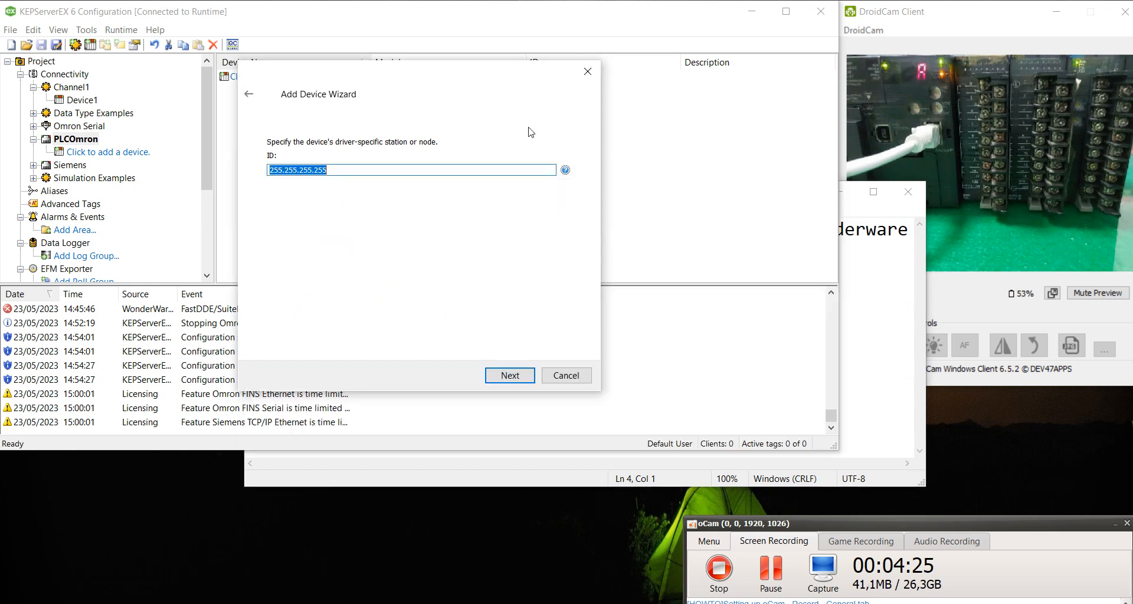
pyautogui.write('192.168.0')
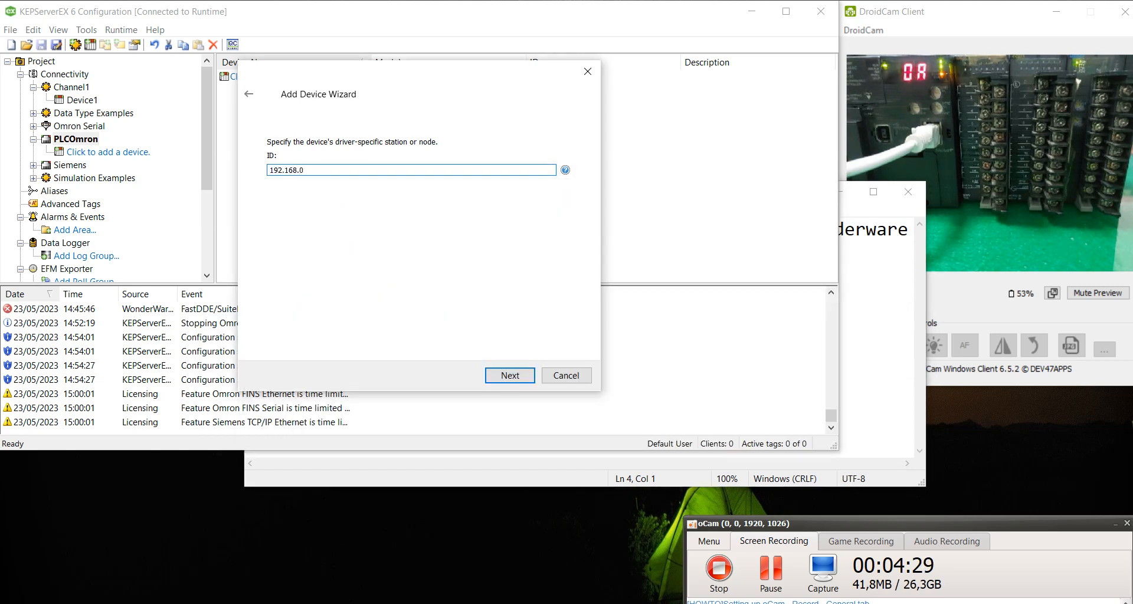
pyautogui.write('.10')
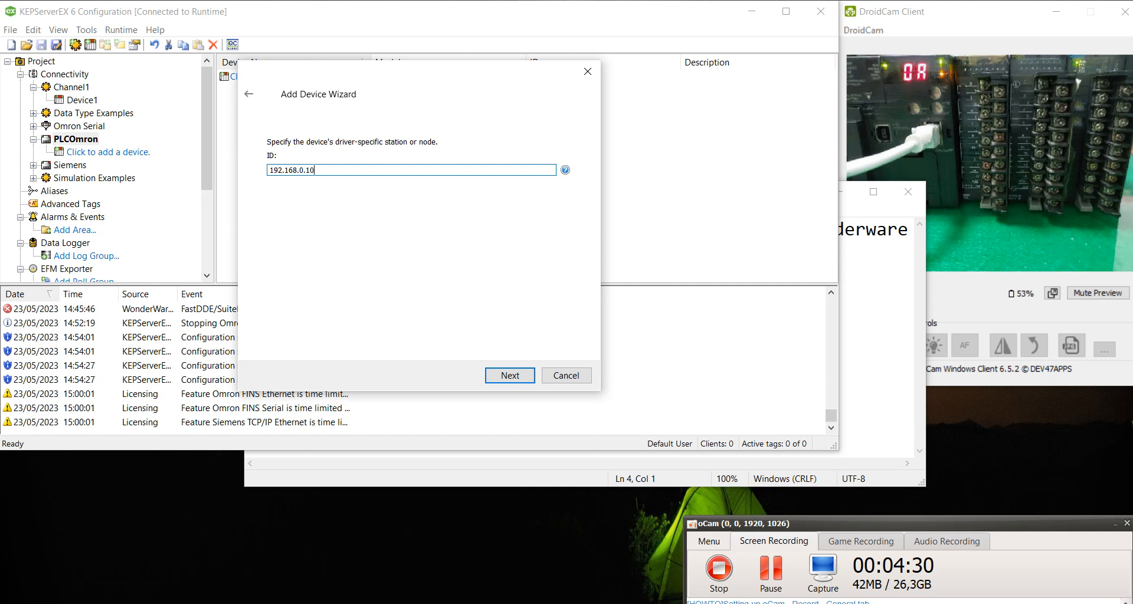
pyautogui.click(510, 375)
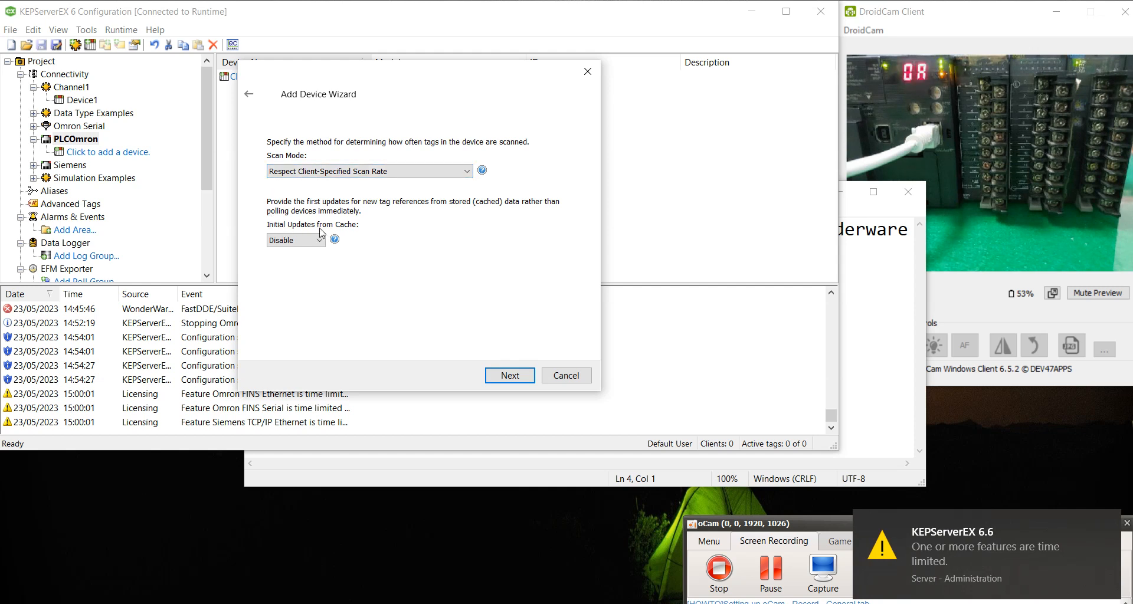
# - Keep the default scan mode, timeout, demotion, request size, CS/TS write and FINS network settings, and finish creating the CJ2M device
pyautogui.click(517, 374)
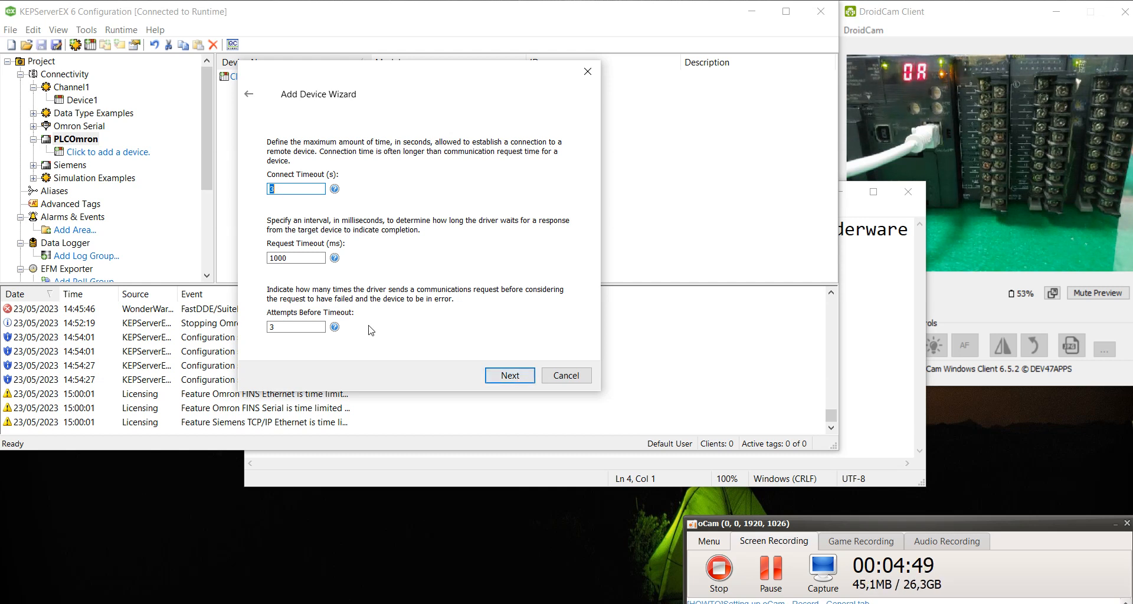
pyautogui.click(516, 381)
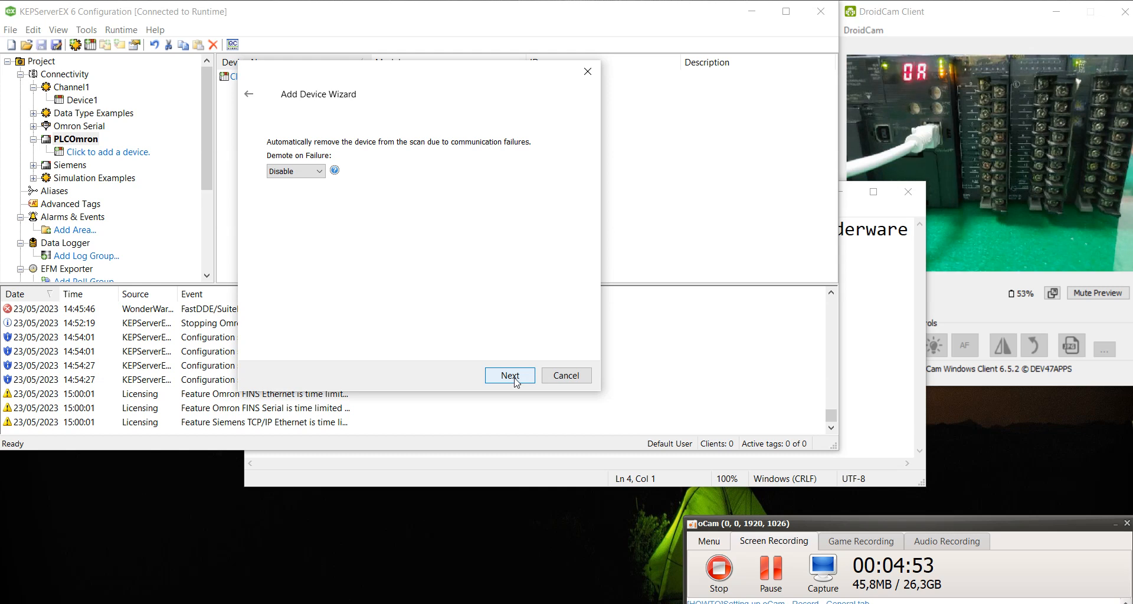
pyautogui.click(516, 381)
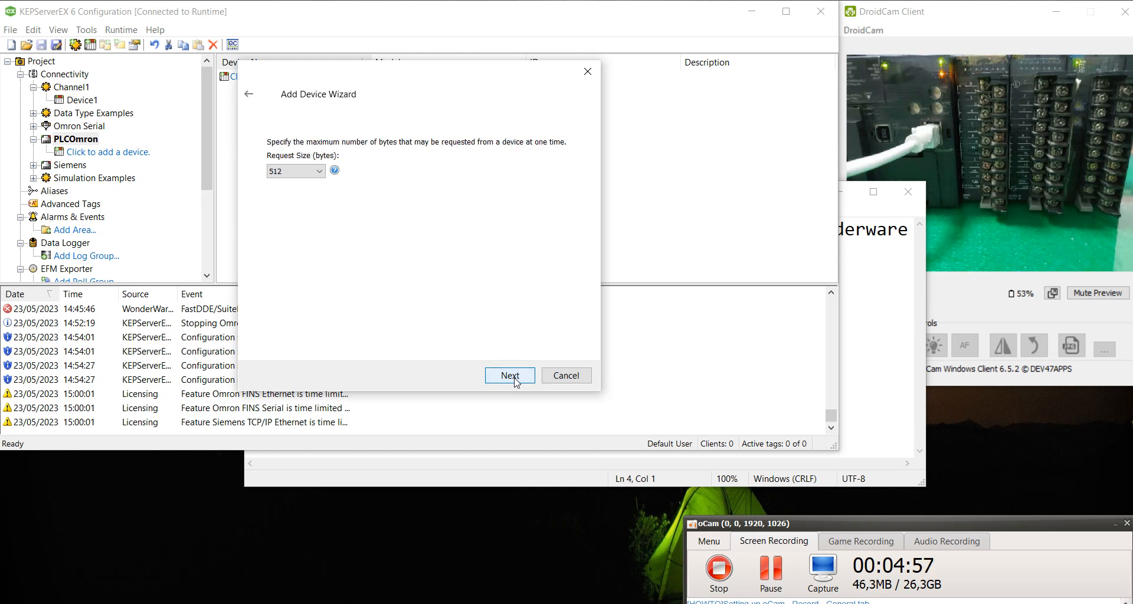
pyautogui.click(517, 381)
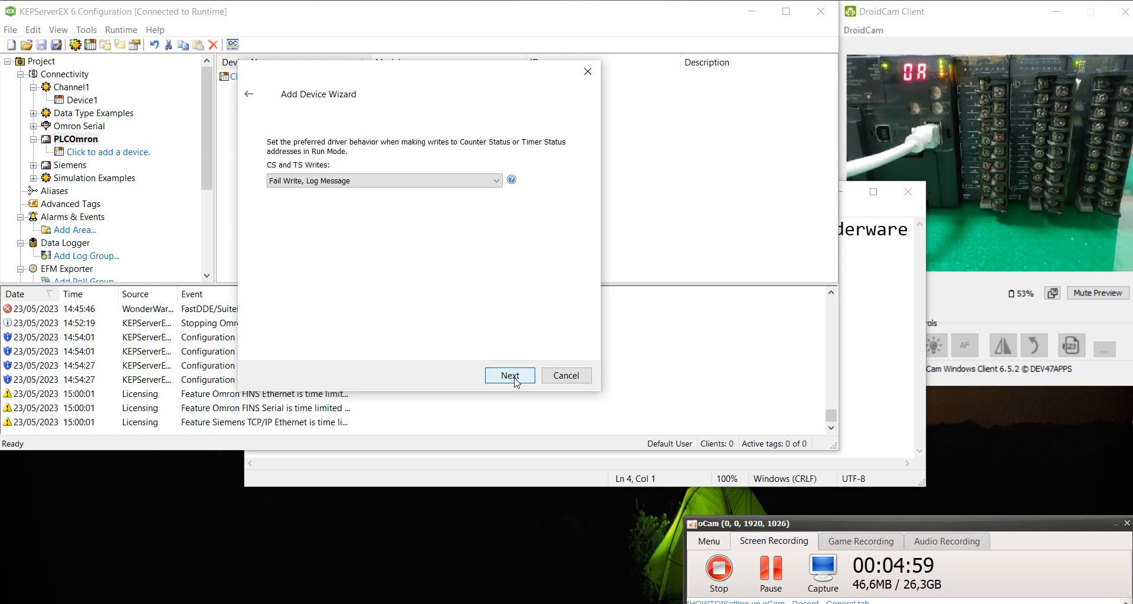
pyautogui.click(516, 381)
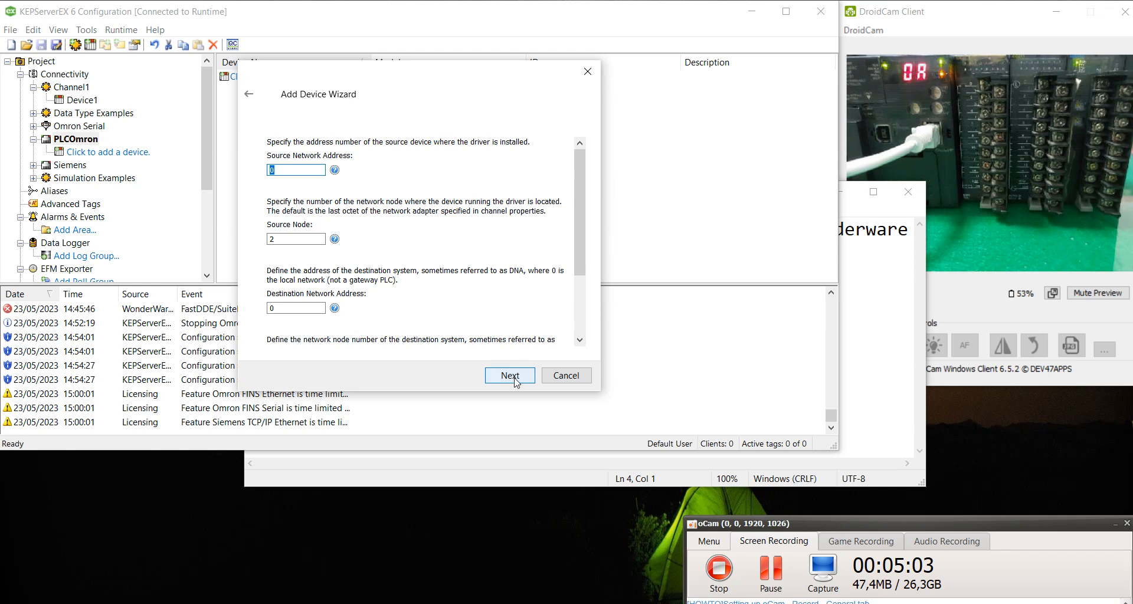
pyautogui.click(515, 381)
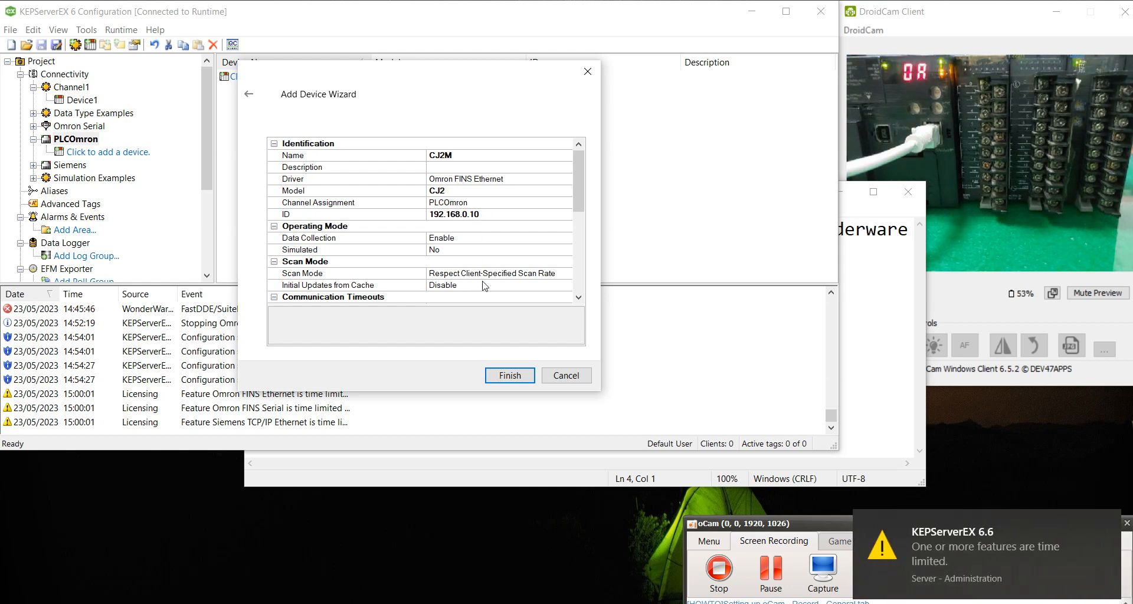
pyautogui.click(509, 375)
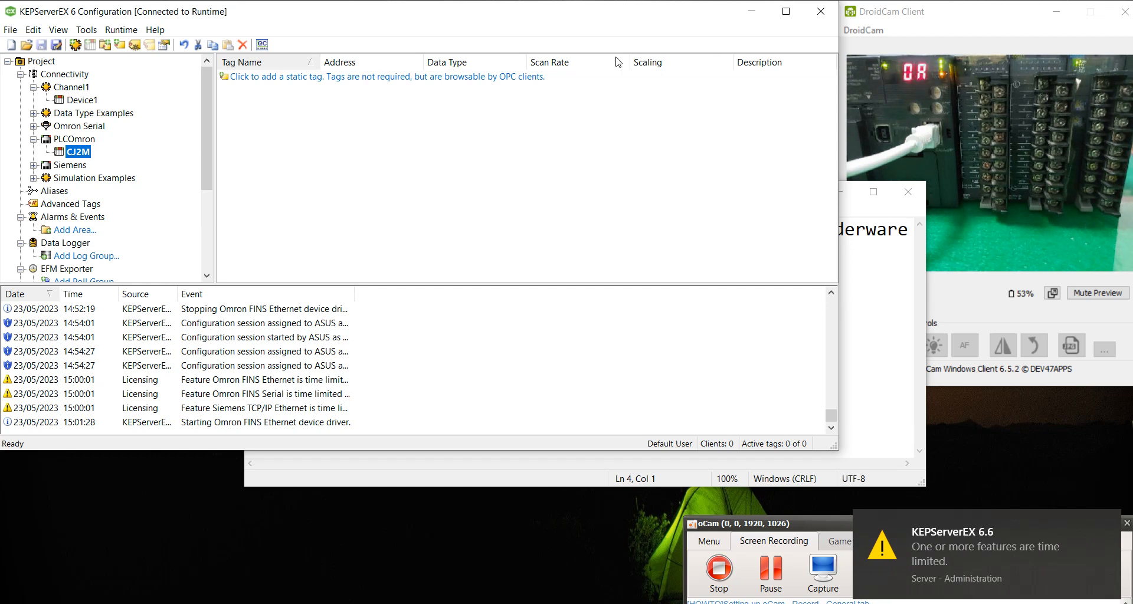
# - Start a new static tag under the CJ2M device and name it lampu1
pyautogui.click(369, 113)
pyautogui.click(283, 79)
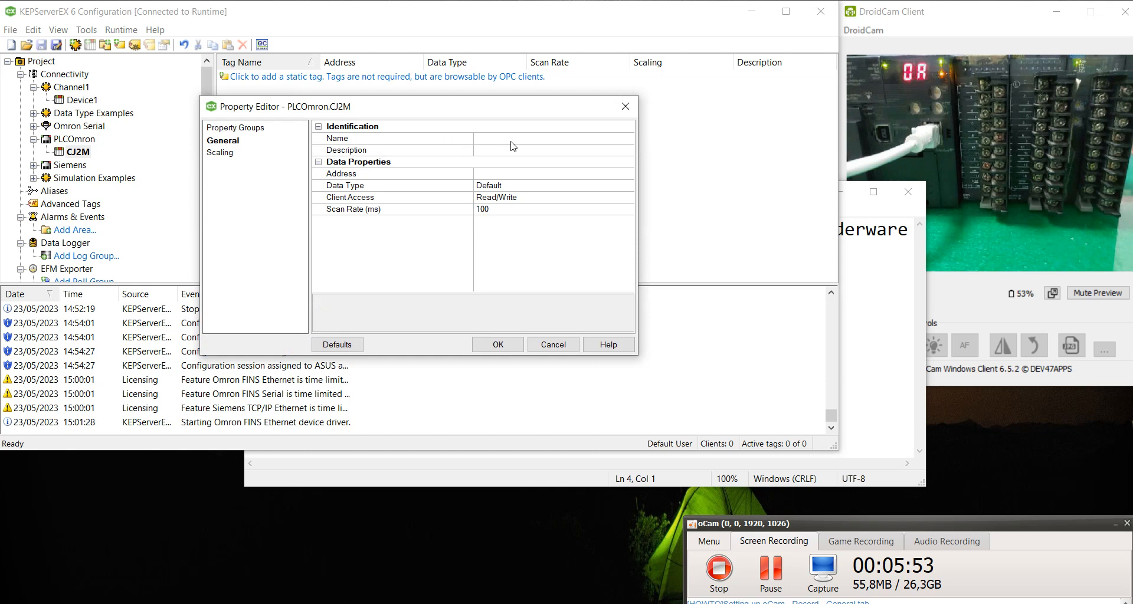
pyautogui.click(512, 140)
pyautogui.write('lampu1')
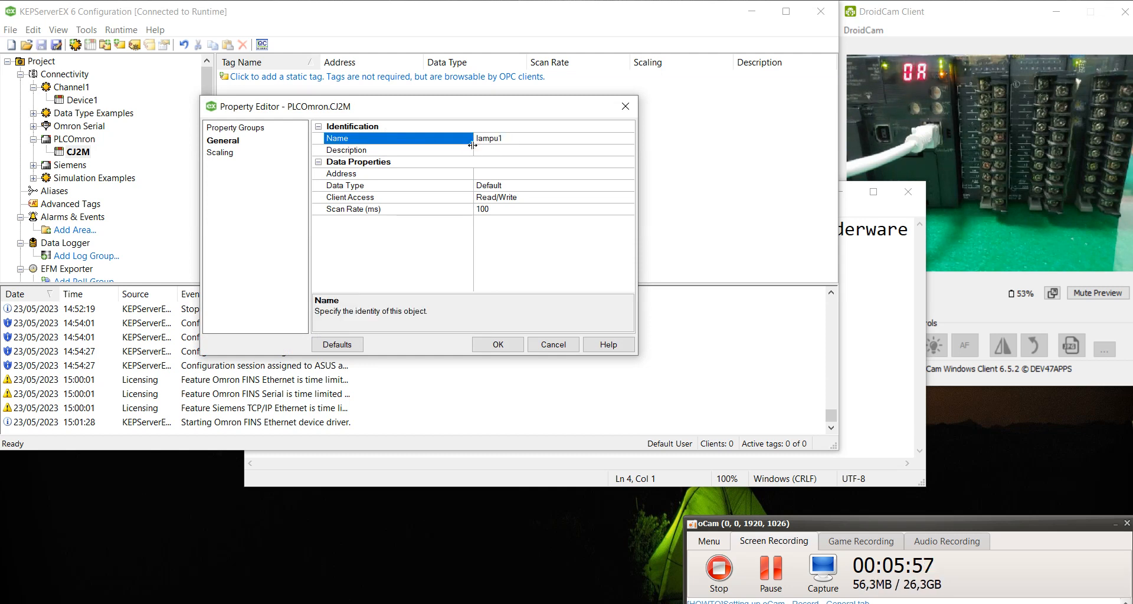
# - Look up the CIO Boolean format in the address hints, set the lampu1 address to CIO0001.00 and finish creating the tag
pyautogui.click(513, 174)
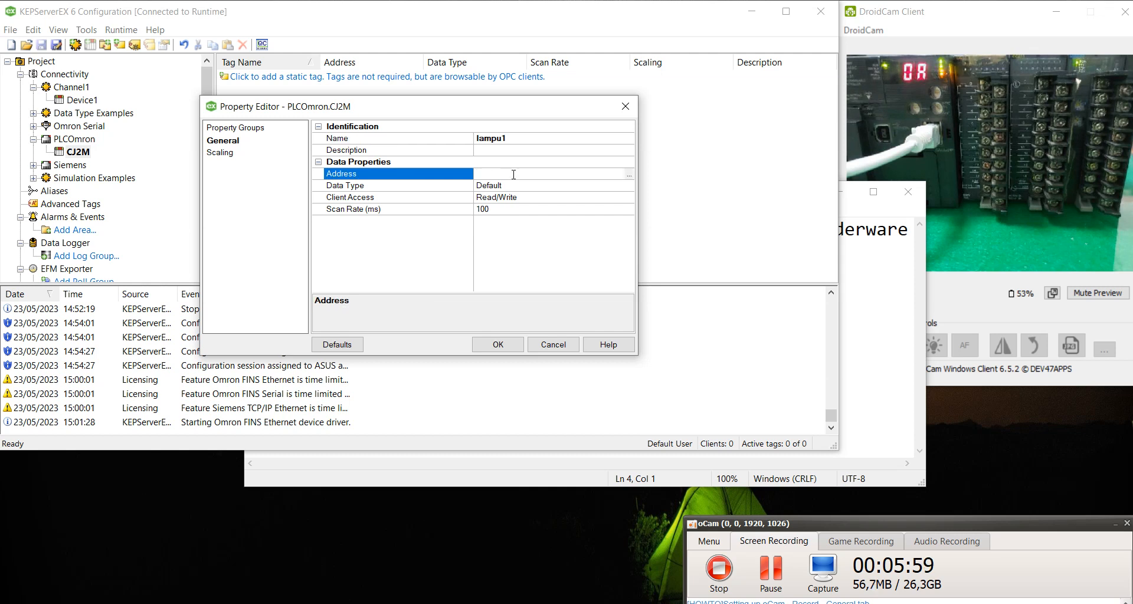
pyautogui.click(630, 176)
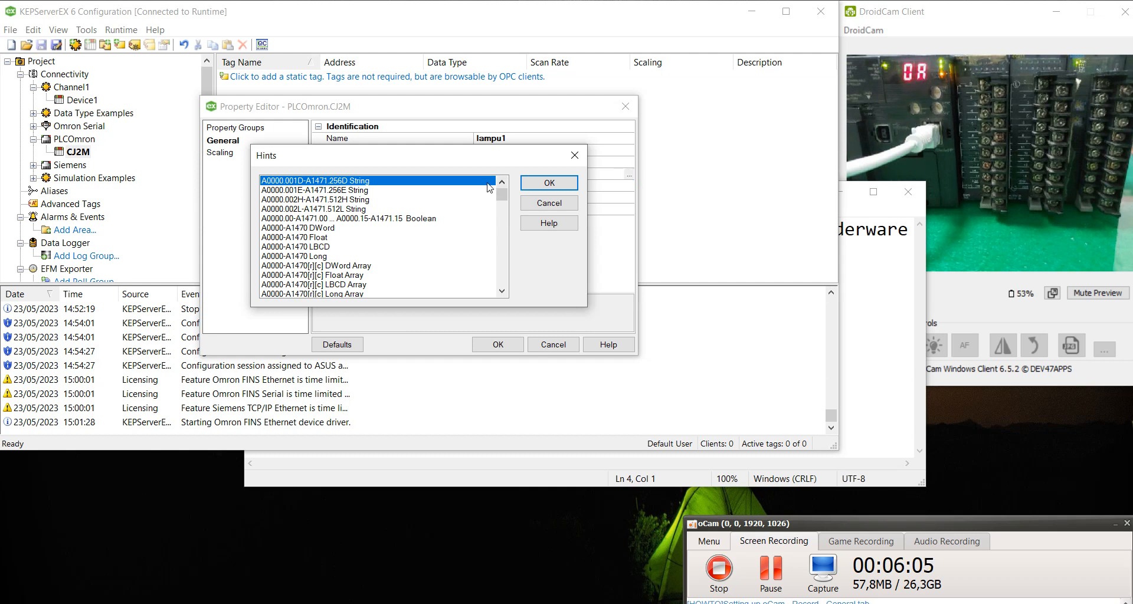
pyautogui.moveTo(501, 193); pyautogui.dragTo(499, 219)
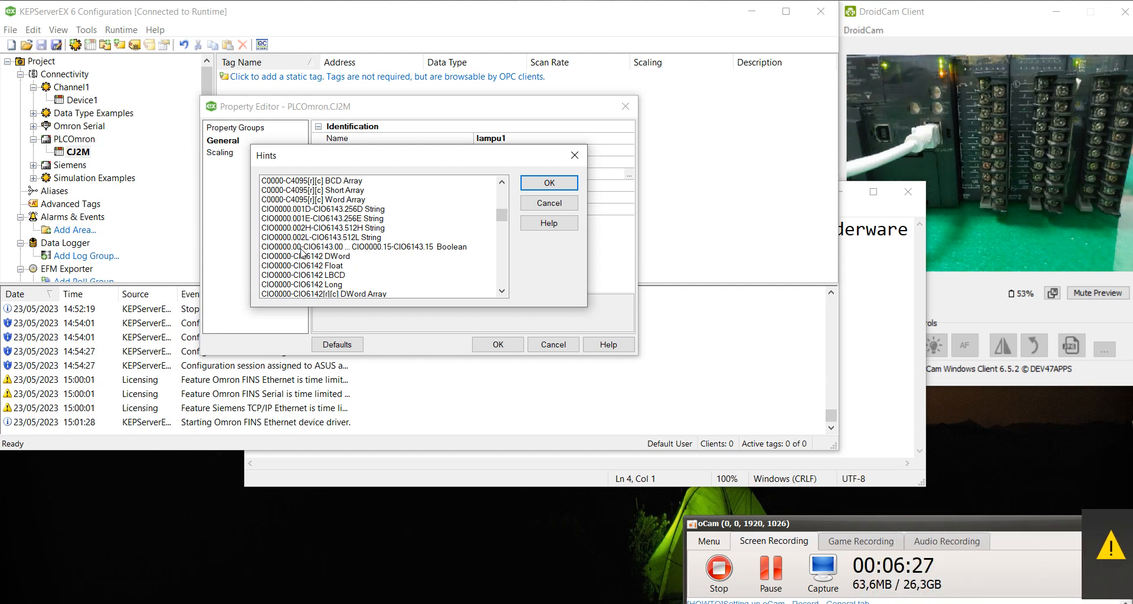
pyautogui.click(526, 202)
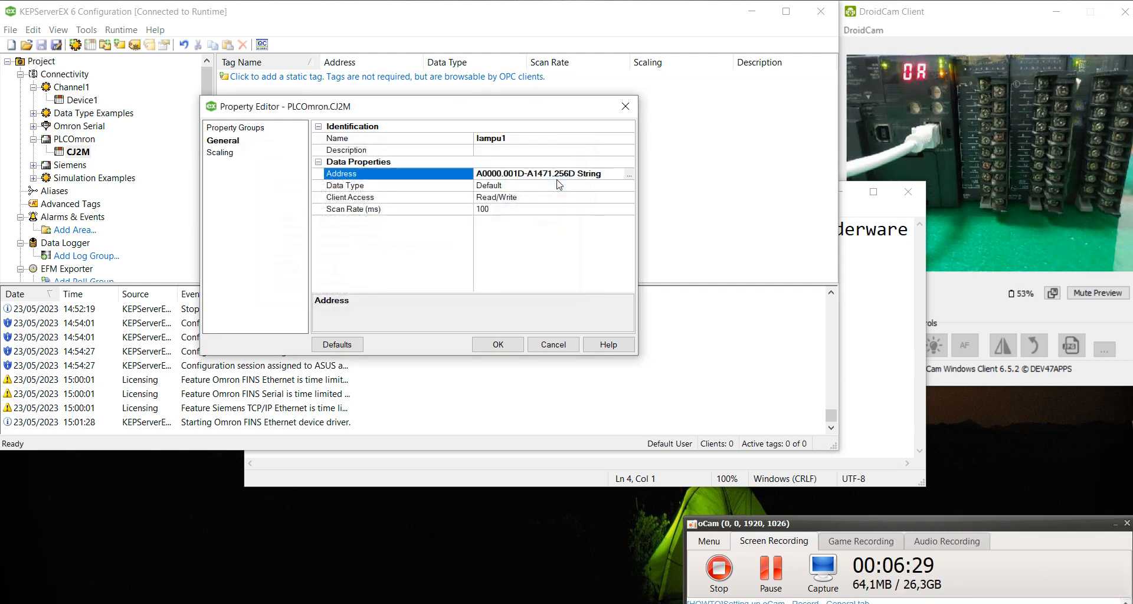
pyautogui.click(523, 173)
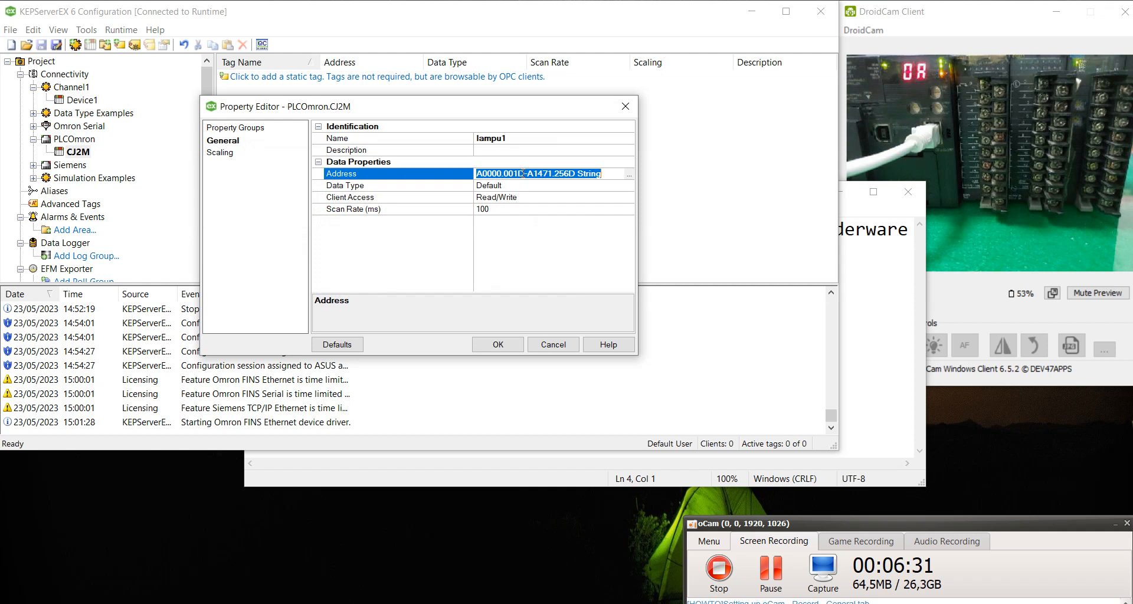
pyautogui.write('CIO000')
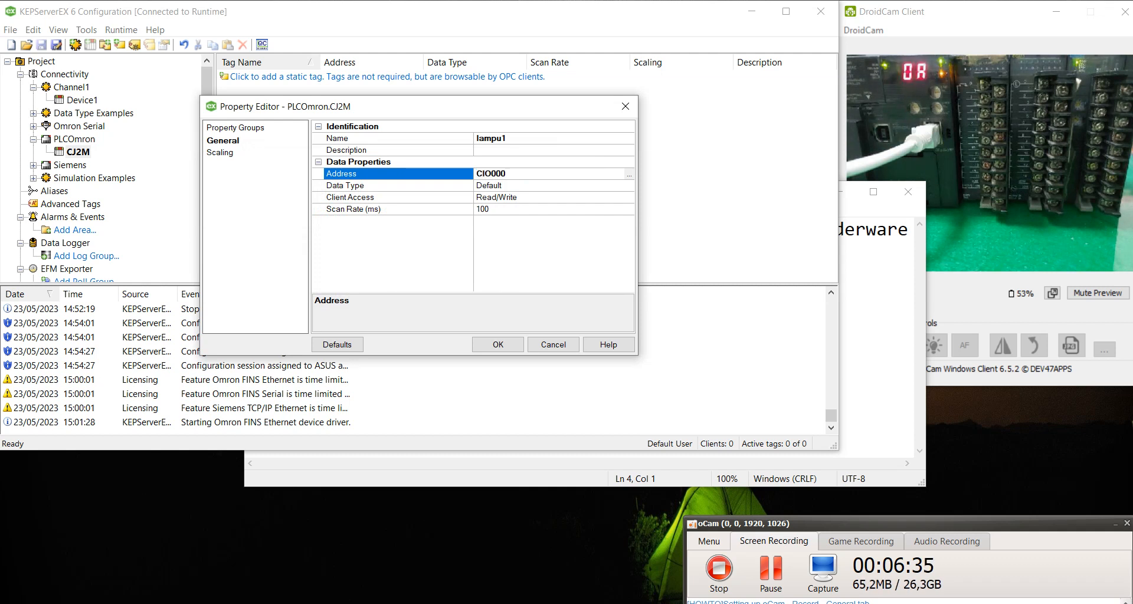
pyautogui.write('1.00')
pyautogui.click(498, 344)
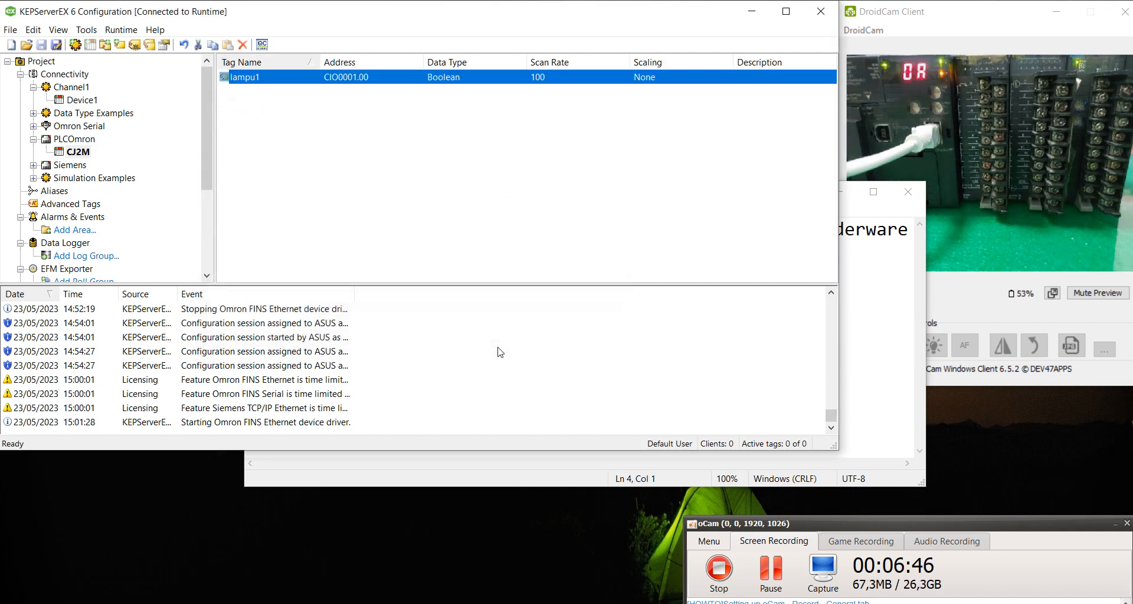
# - Duplicate the lampu1 tag within the CJ2M device's tag list
pyautogui.rightClick(261, 83)
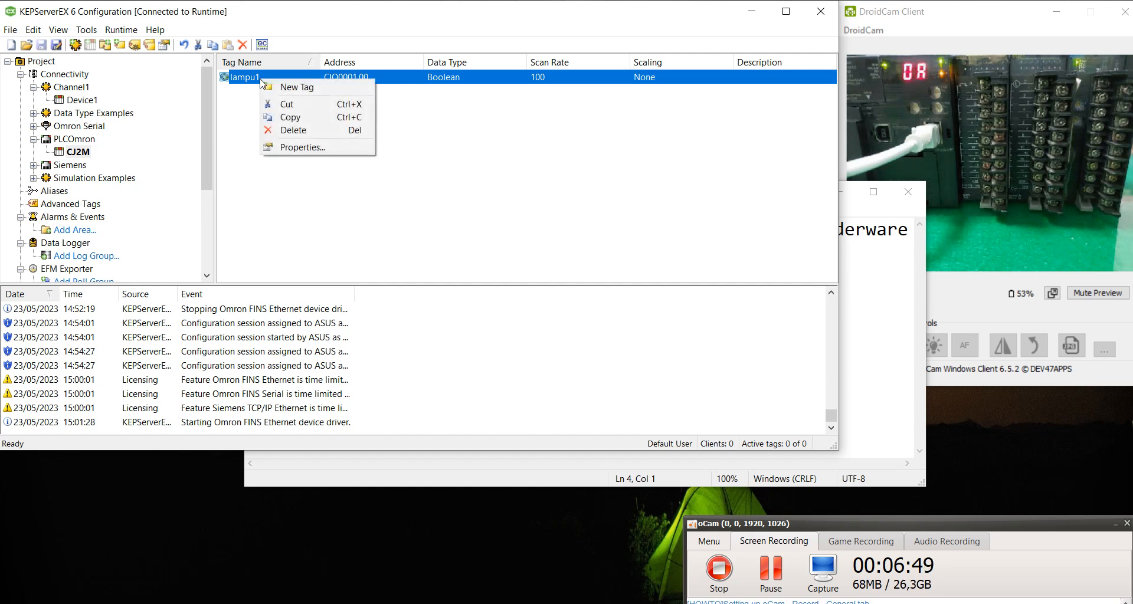
pyautogui.click(293, 117)
pyautogui.click(277, 117)
pyautogui.rightClick(275, 116)
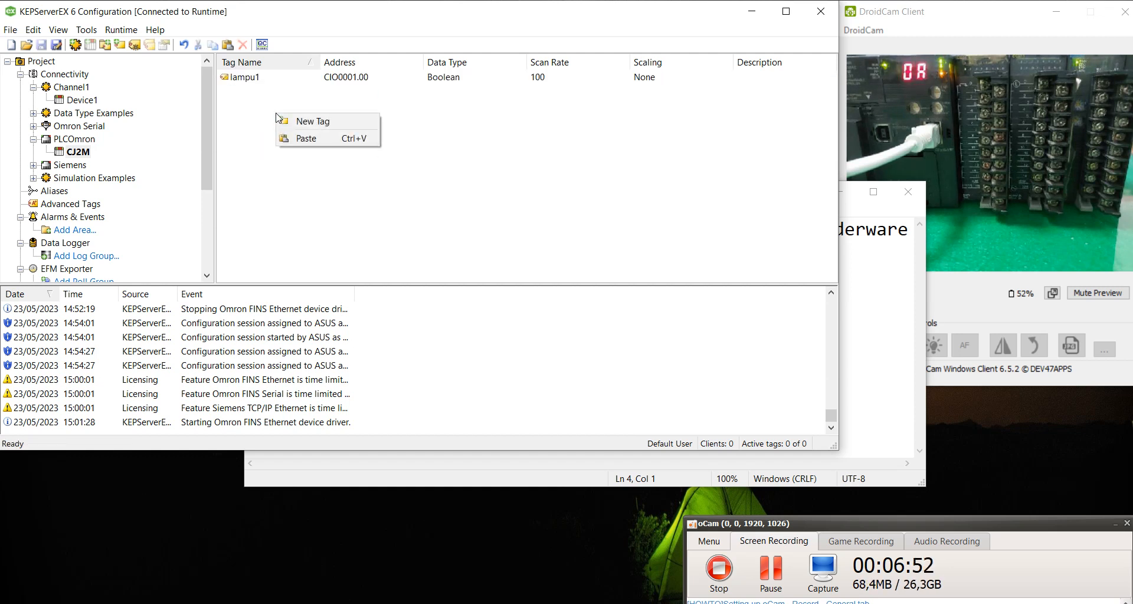
pyautogui.click(306, 141)
pyautogui.click(249, 92)
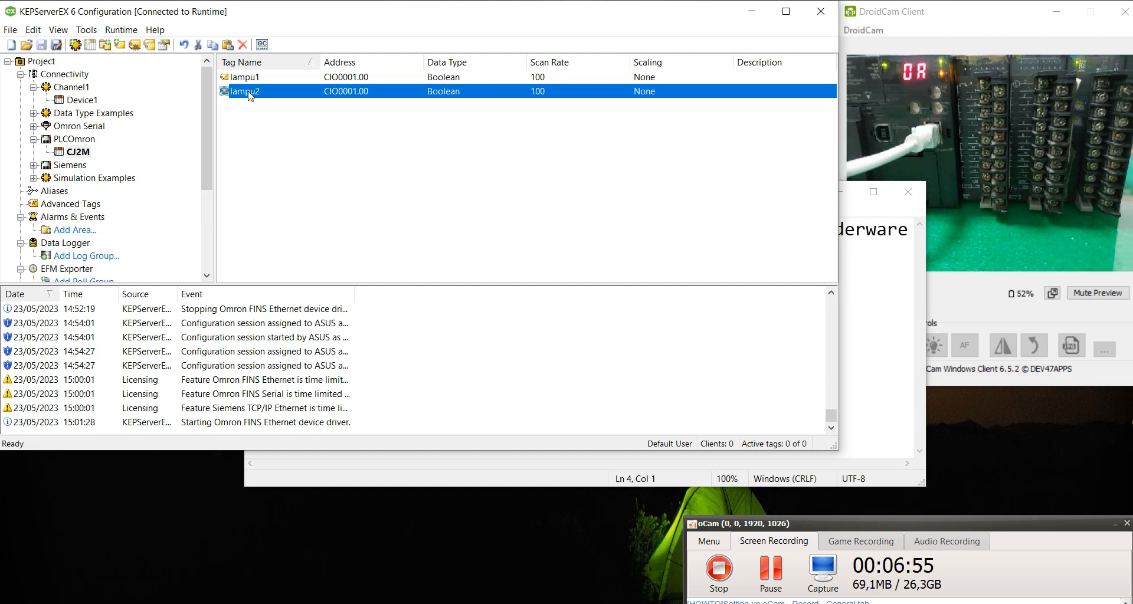
# - Set the address of the lampu2 tag to CIO0001.01 and apply the change
pyautogui.doubleClick(264, 96)
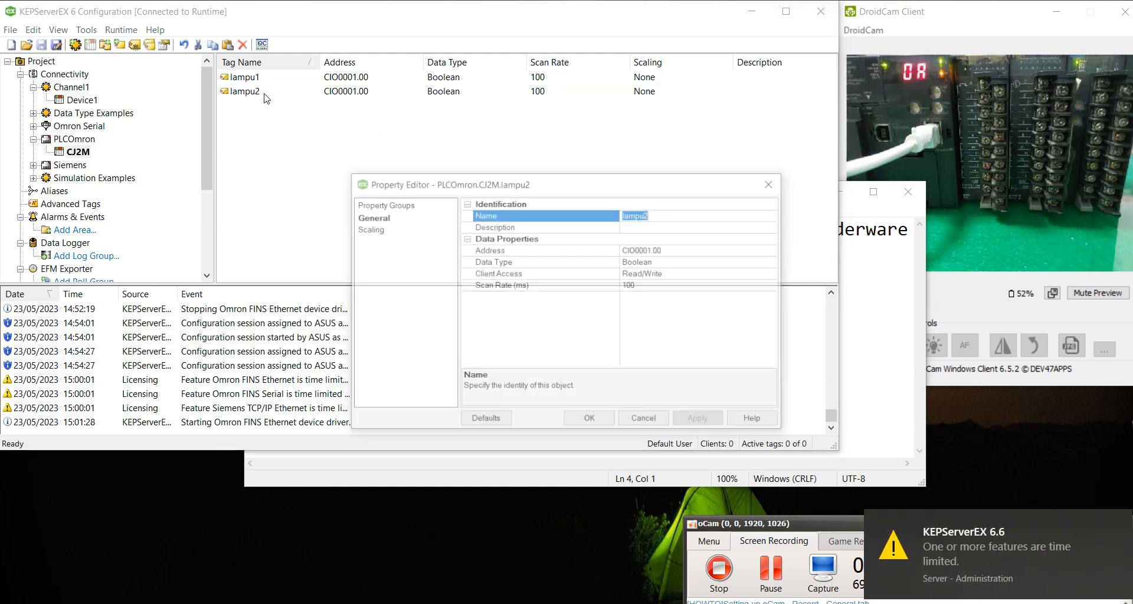
pyautogui.click(694, 251)
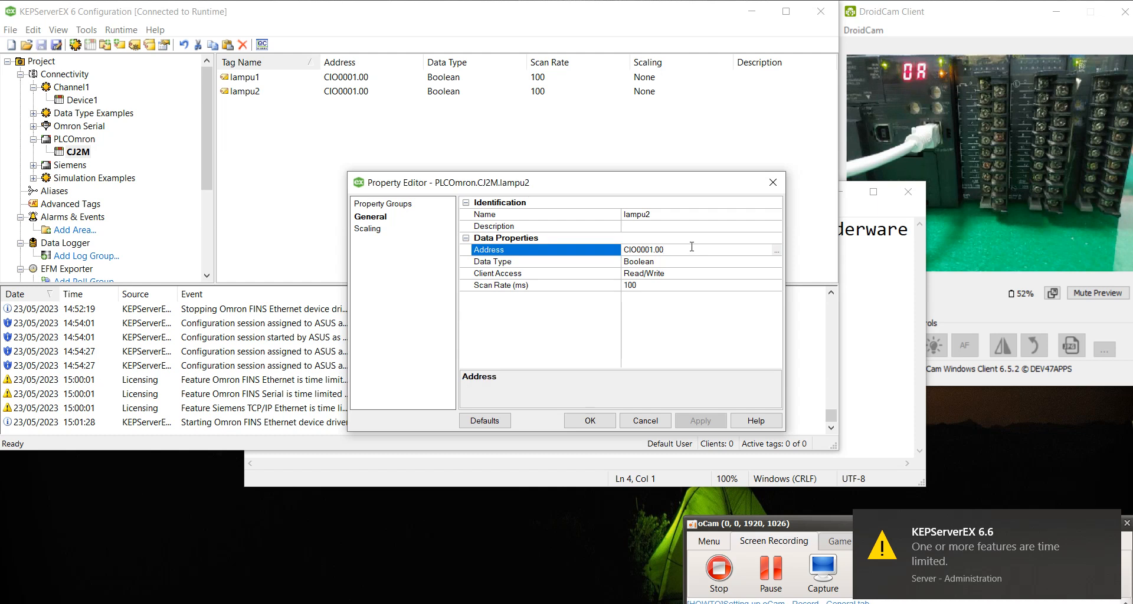
pyautogui.press('BackSpace')
pyautogui.write('1')
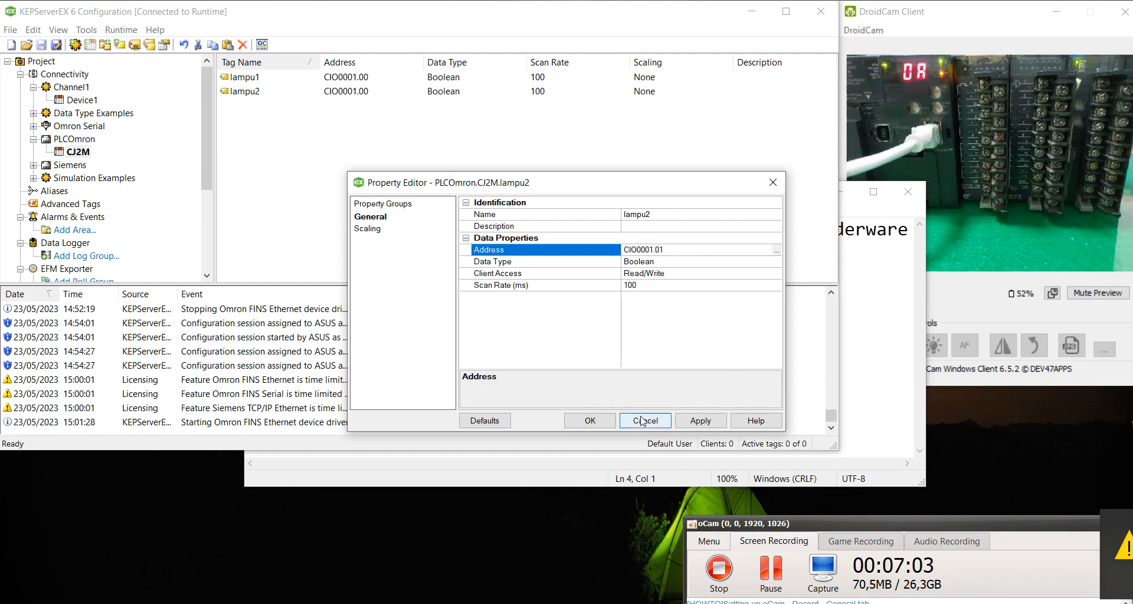
pyautogui.click(697, 422)
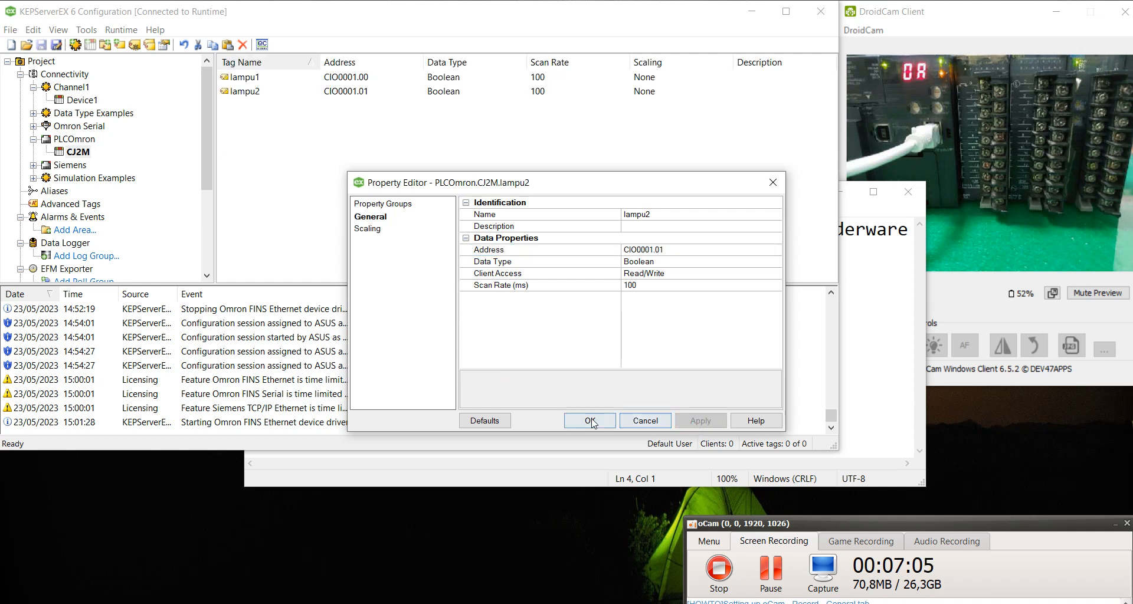
pyautogui.click(590, 421)
# - Paste another copy of the lamp tag under CJ2M and set the new lampu3 tag's address to CIO0001.02
pyautogui.click(341, 143)
pyautogui.click(254, 95)
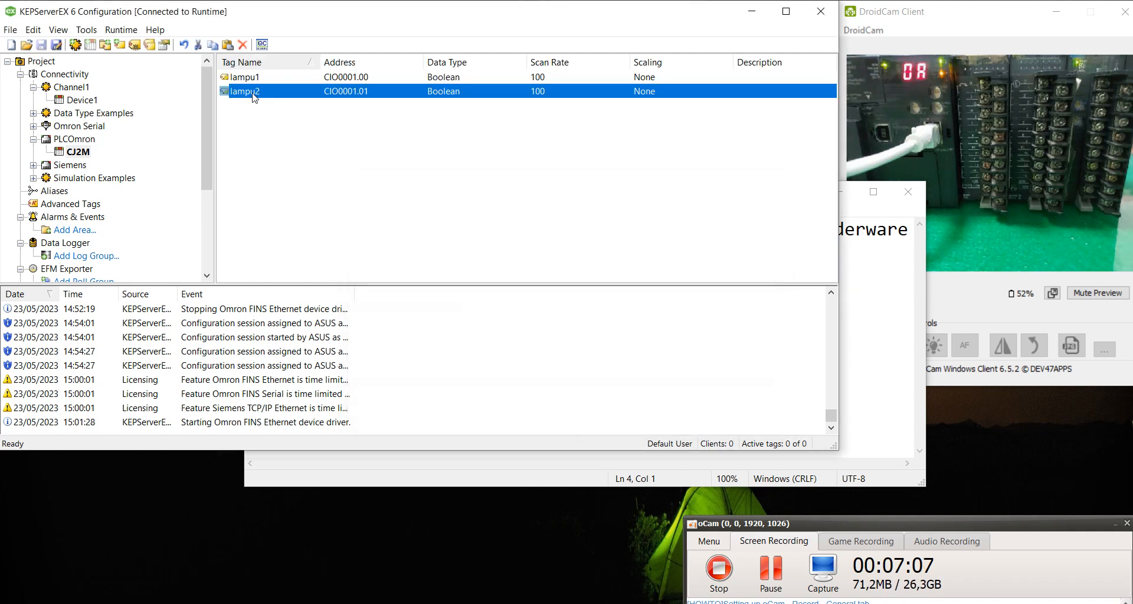
pyautogui.click(264, 135)
pyautogui.hotkey('ctrl', 'v')
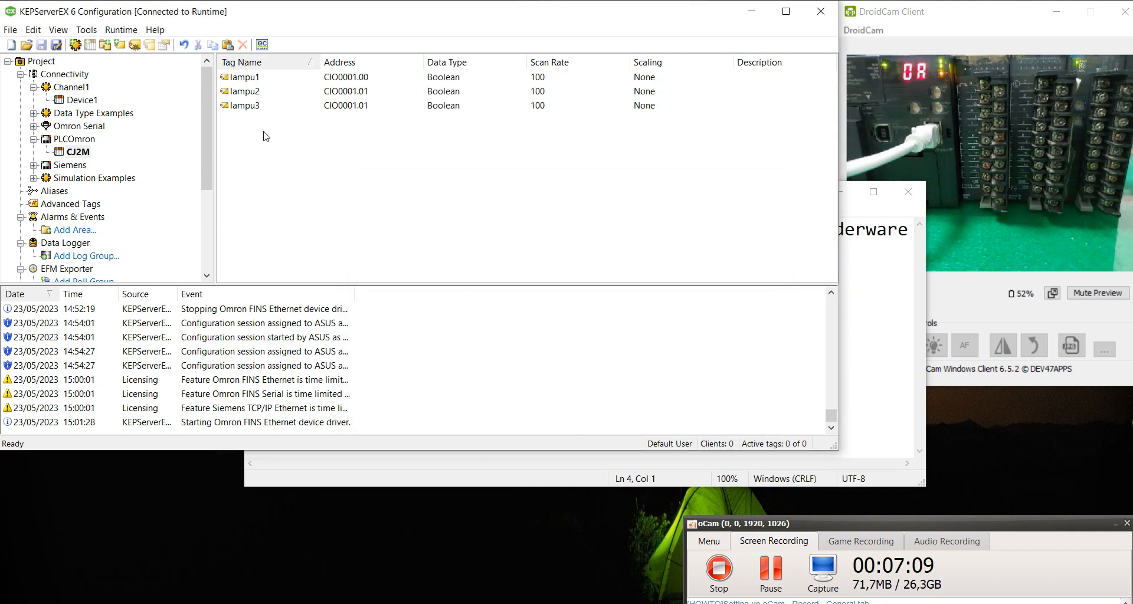
pyautogui.doubleClick(244, 107)
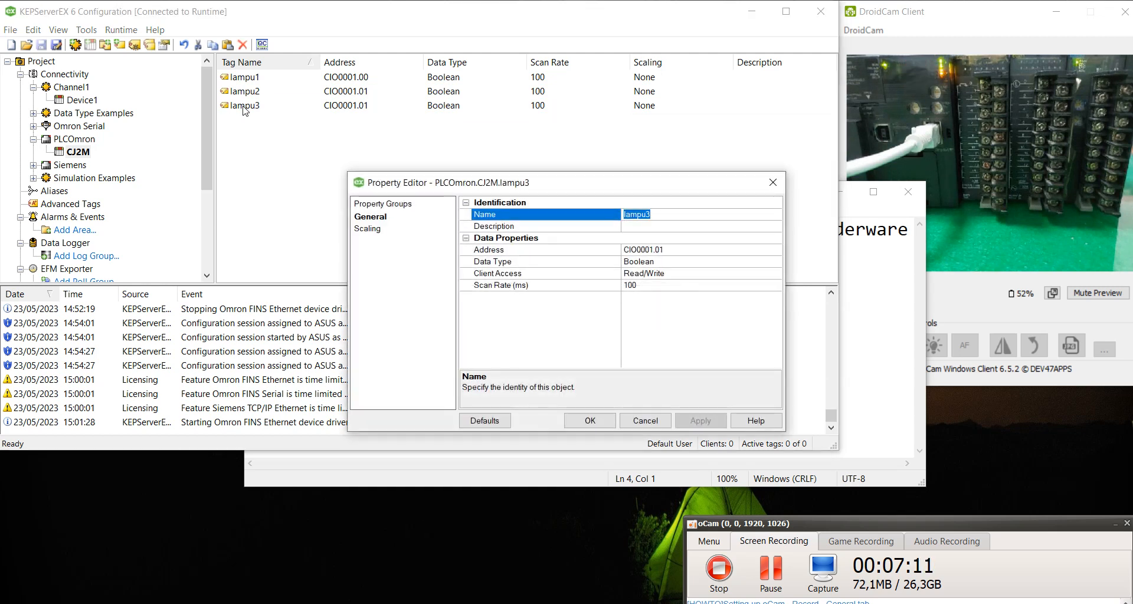
pyautogui.click(720, 251)
pyautogui.press('BackSpace')
pyautogui.write('2')
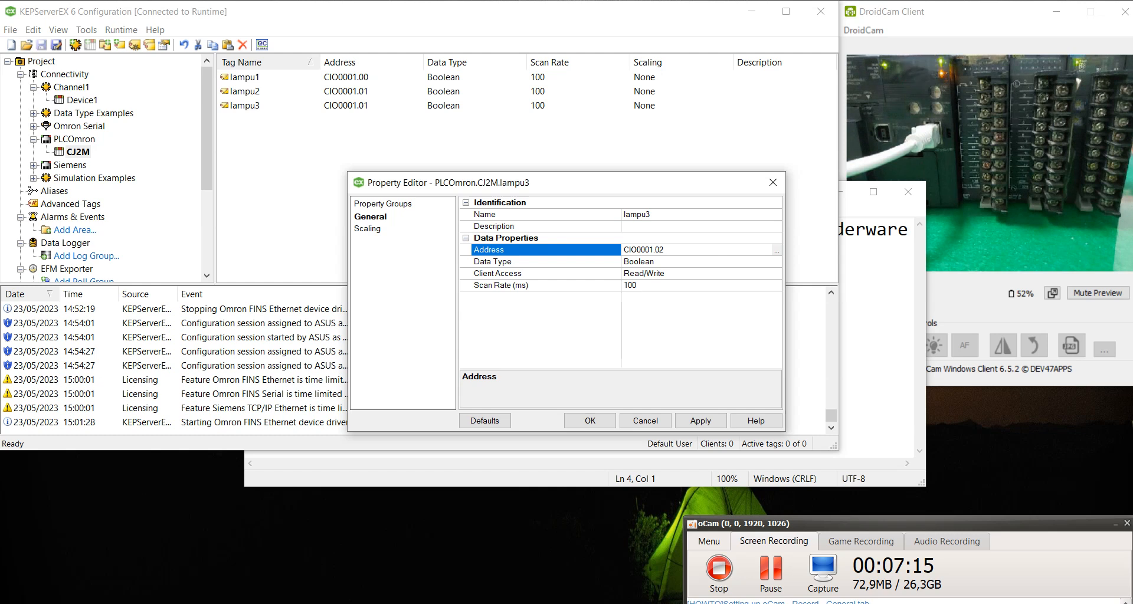
pyautogui.click(707, 422)
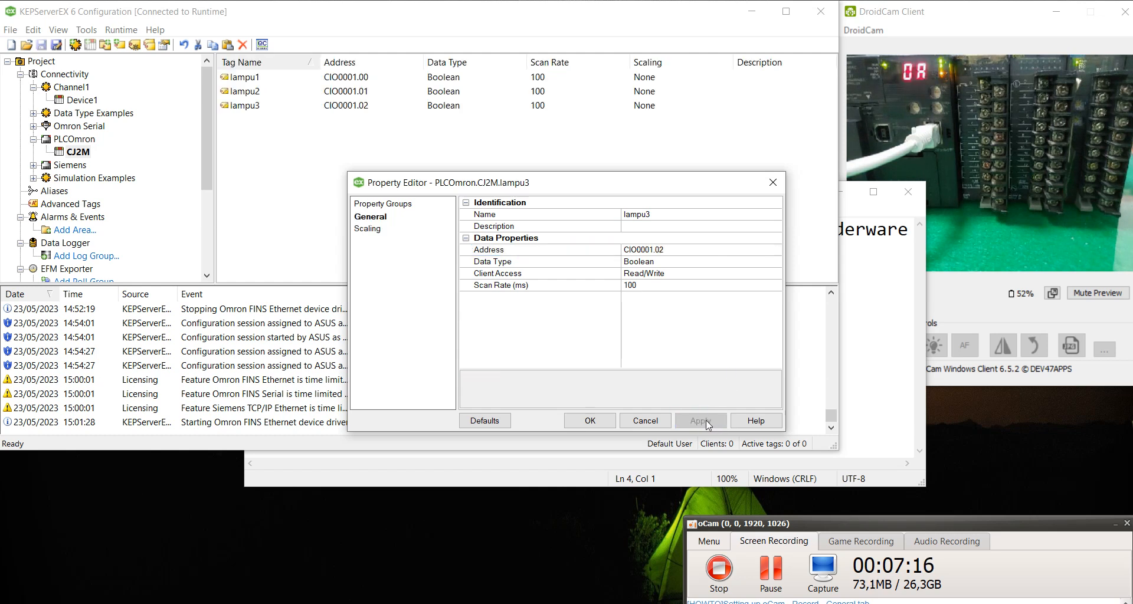
pyautogui.click(590, 421)
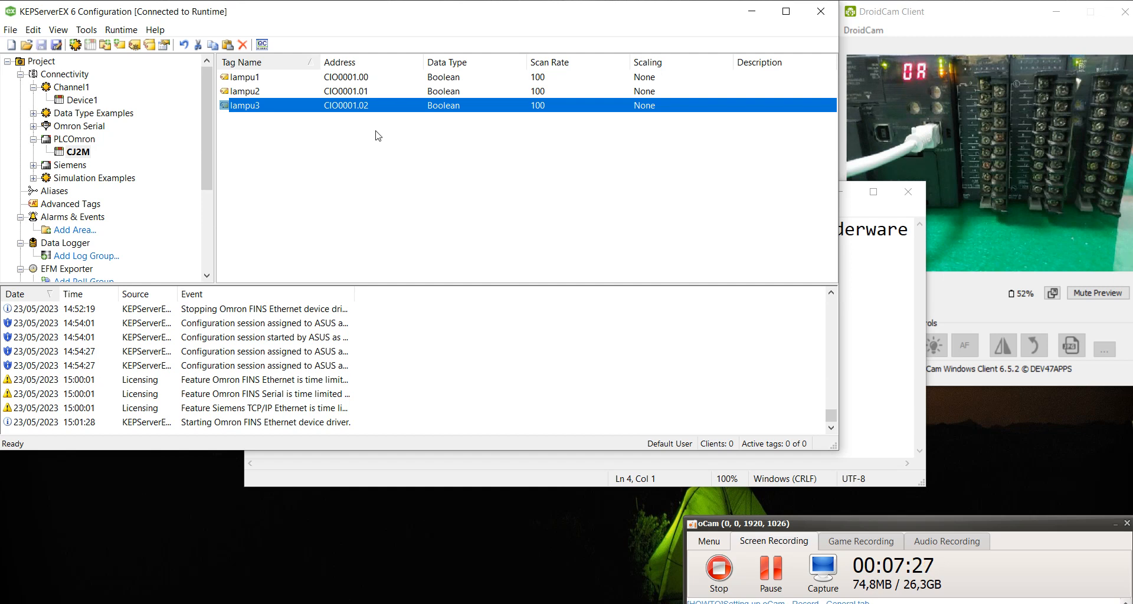
# - Put the Notepad notes away and switch to OPC Quick Client, displaying the items of the PLCOmron.CJ2M group
pyautogui.click(849, 197)
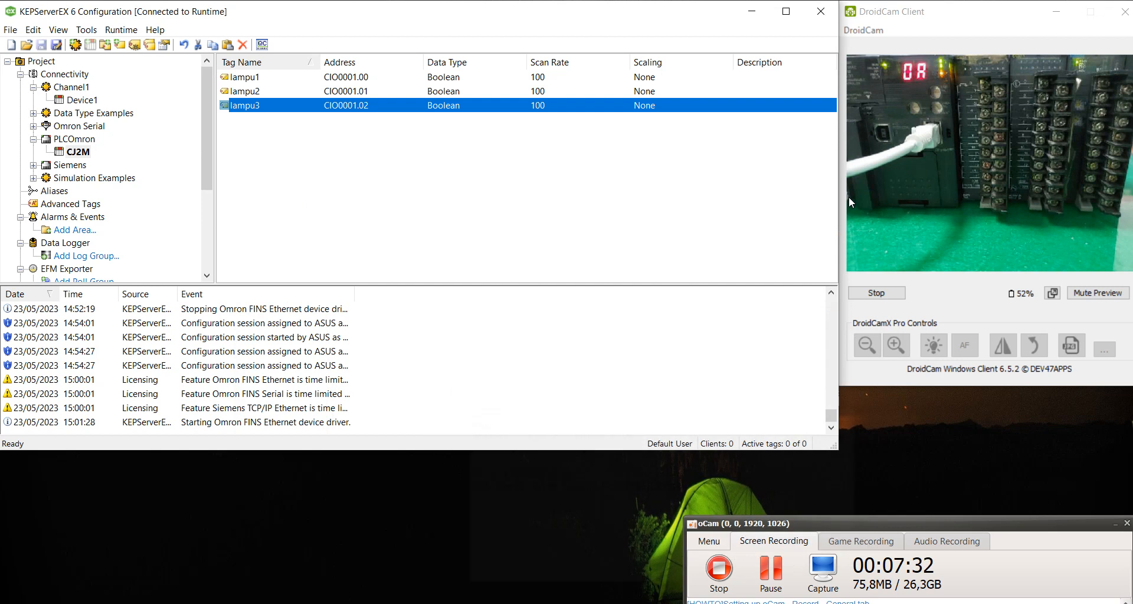
pyautogui.click(262, 45)
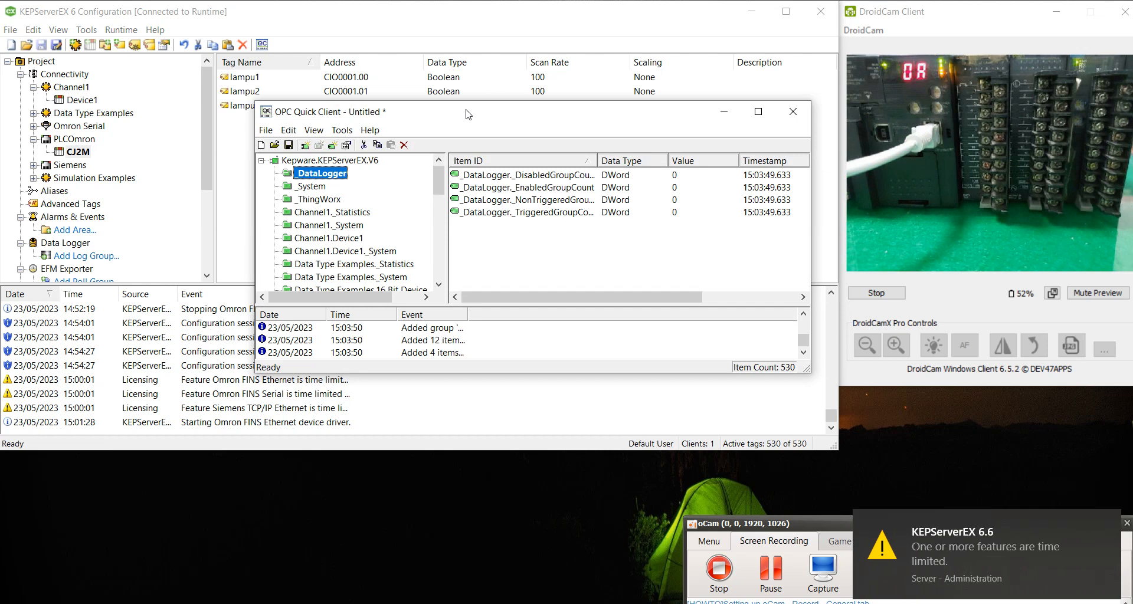
pyautogui.moveTo(440, 182); pyautogui.dragTo(439, 240)
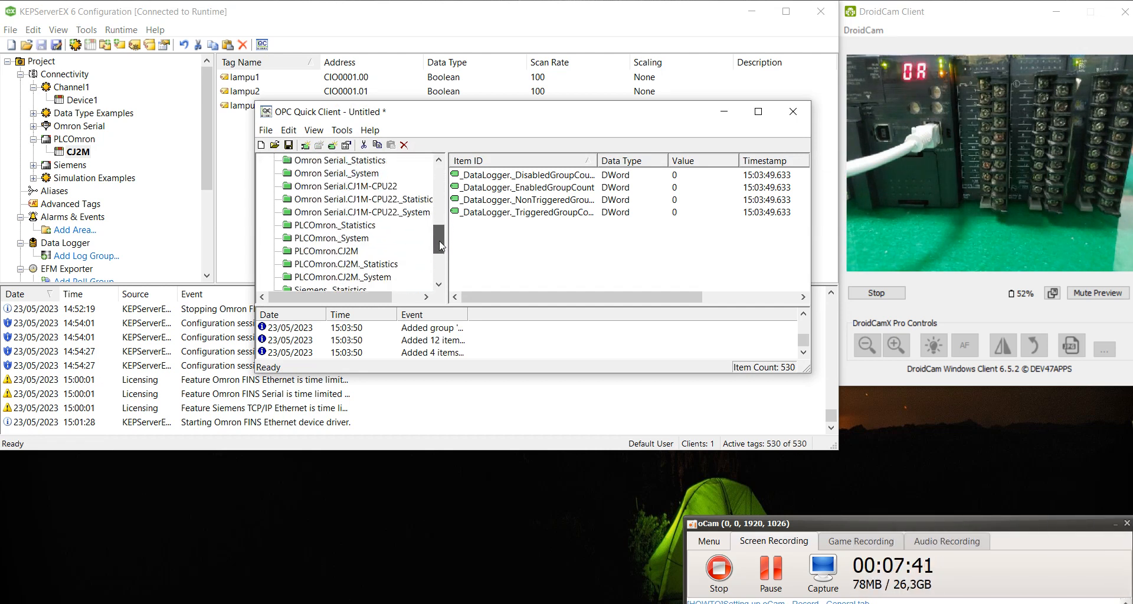
pyautogui.click(341, 252)
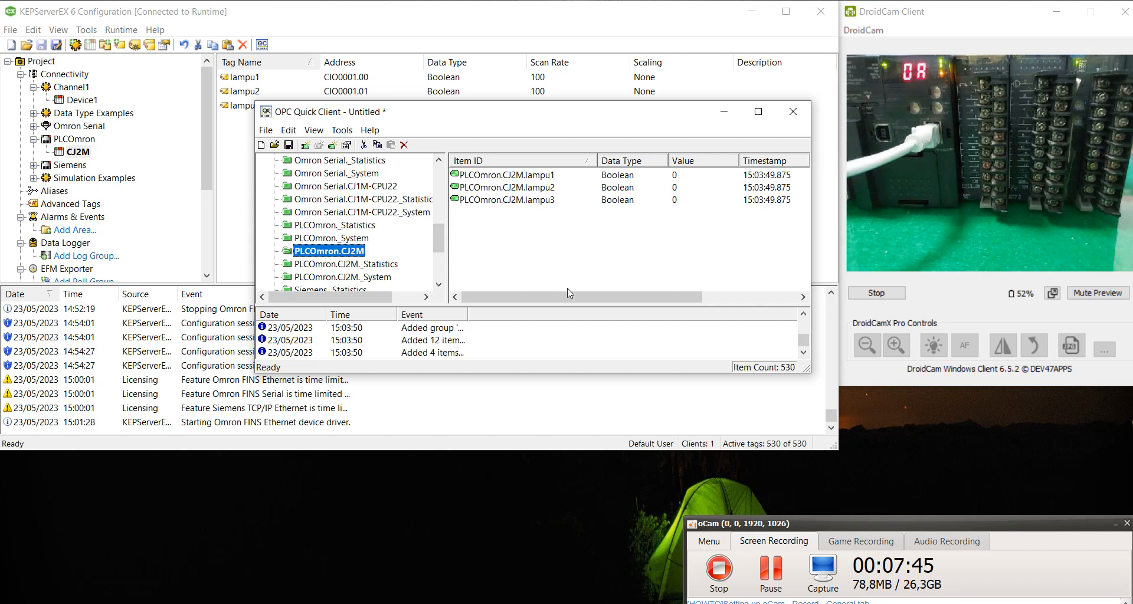
# - Check the value and quality of the CJ2M items, and write 1 to lampu1 with a synchronous write
pyautogui.moveTo(594, 296); pyautogui.dragTo(688, 292)
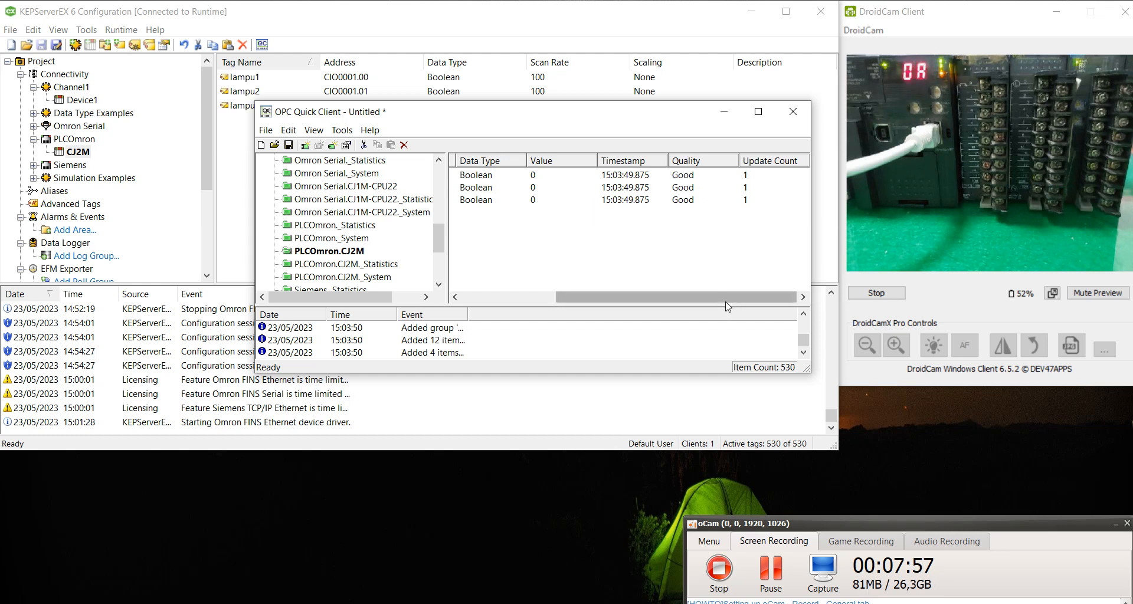
pyautogui.moveTo(729, 305); pyautogui.dragTo(679, 305)
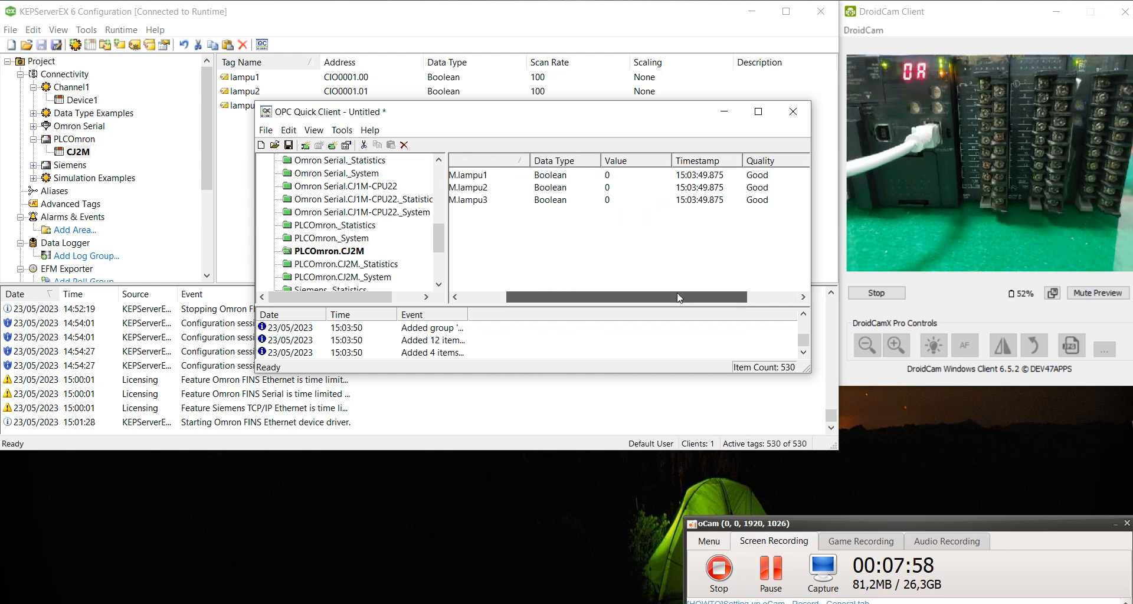
pyautogui.click(619, 179)
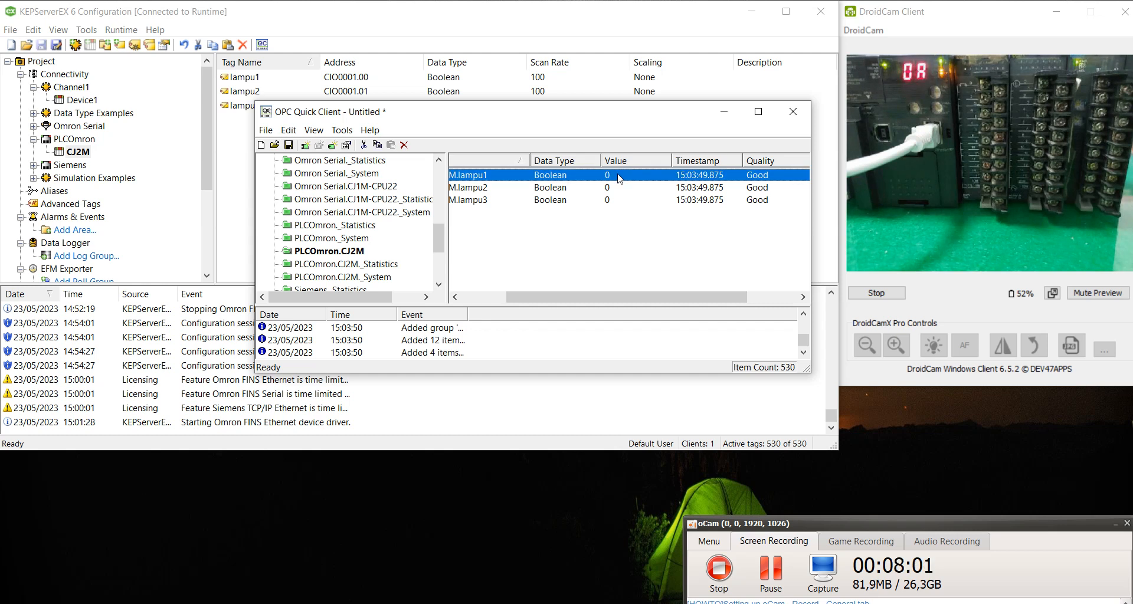
pyautogui.moveTo(634, 296); pyautogui.dragTo(590, 297)
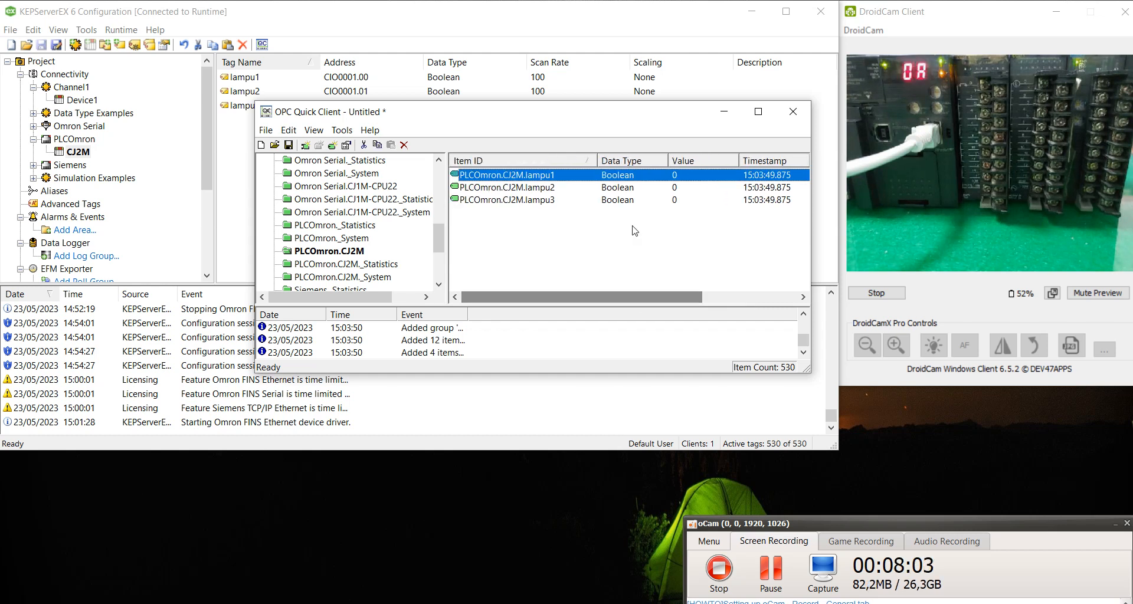
pyautogui.rightClick(691, 176)
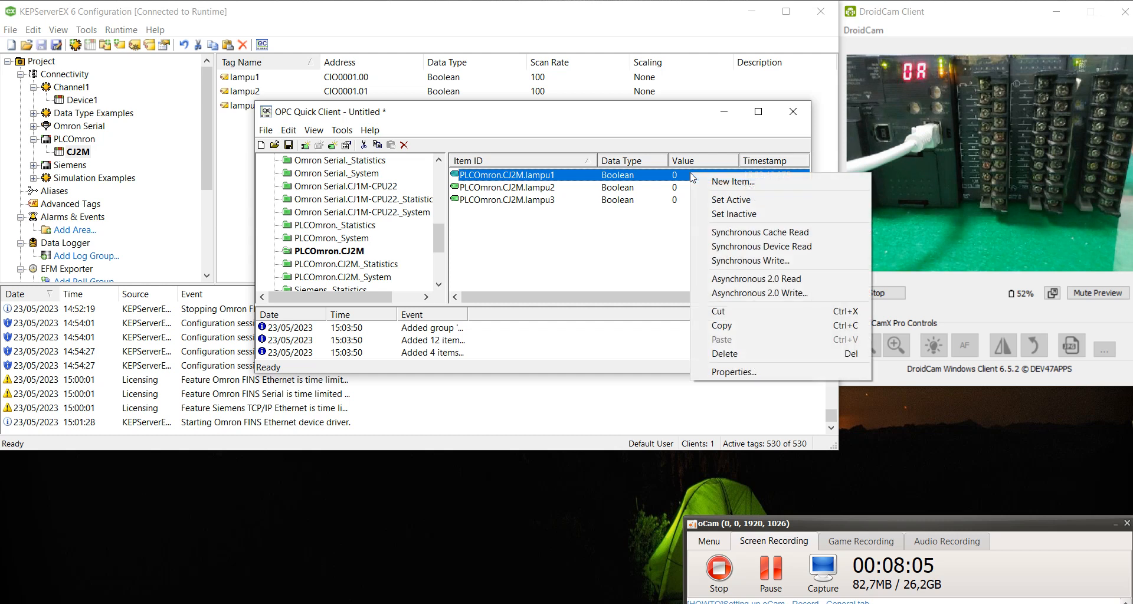
pyautogui.click(767, 260)
pyautogui.write('1')
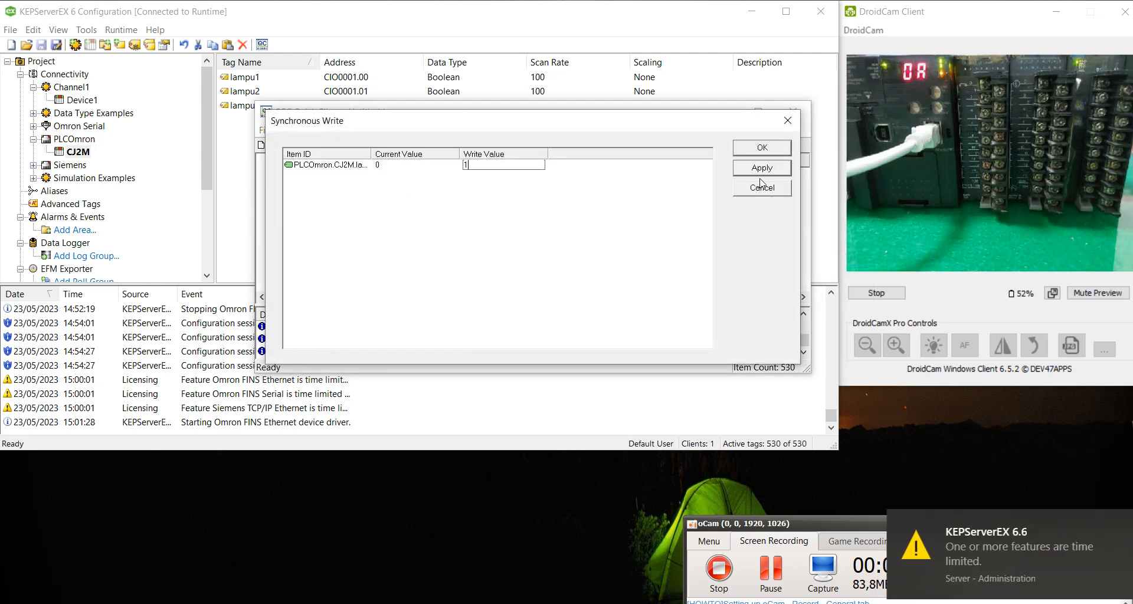
pyautogui.click(763, 169)
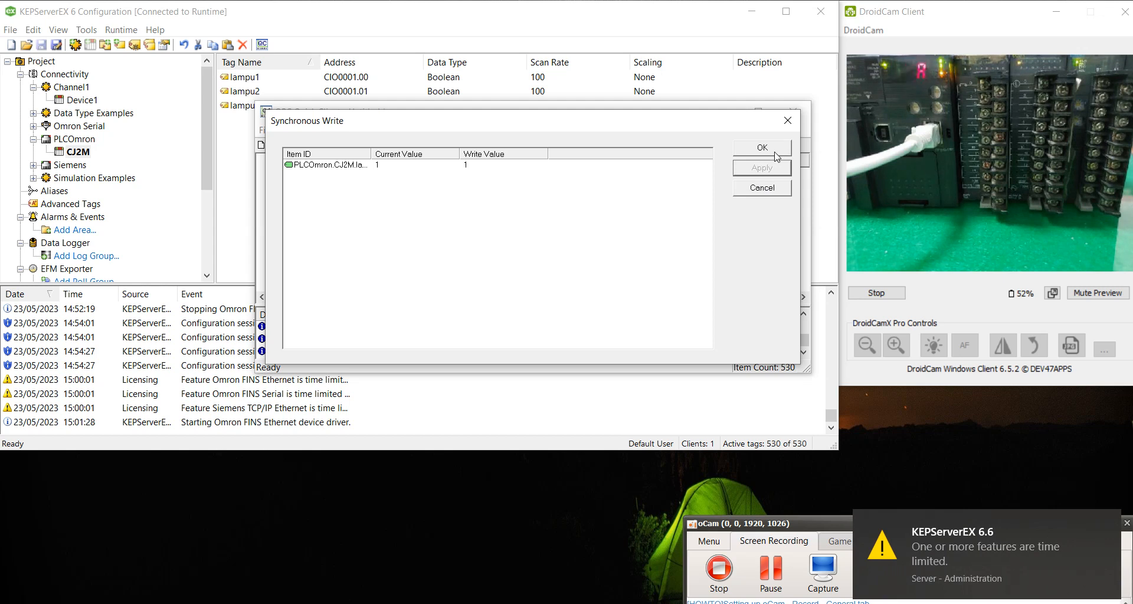
pyautogui.click(749, 152)
# - Write the value 1 to the lampu2 item with a synchronous write
pyautogui.click(548, 188)
pyautogui.rightClick(548, 189)
pyautogui.click(607, 272)
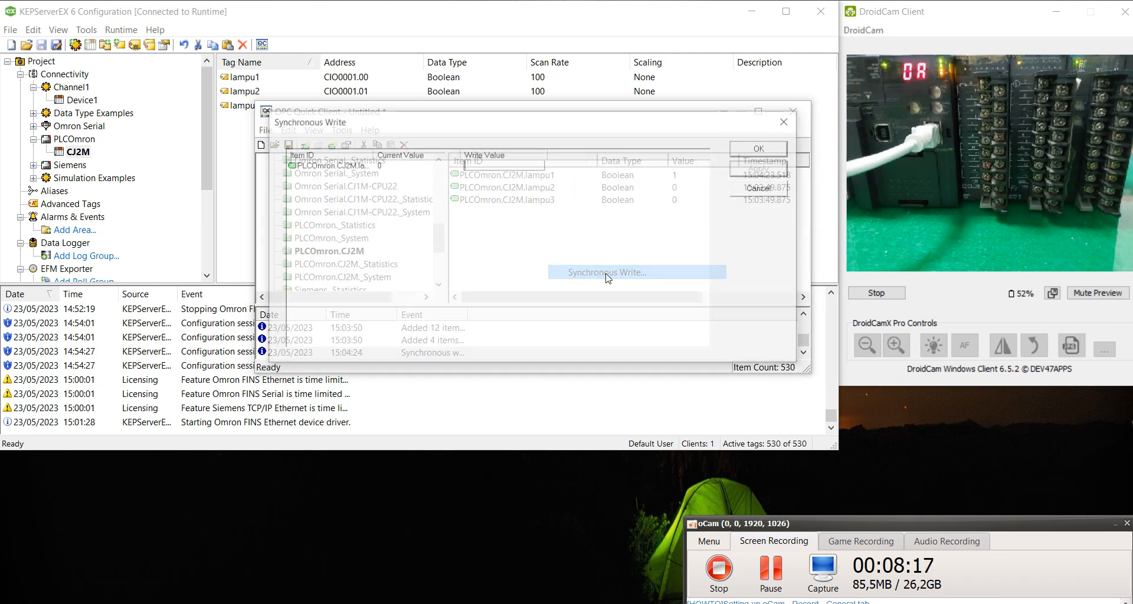
pyautogui.write('1')
pyautogui.click(762, 169)
pyautogui.click(766, 147)
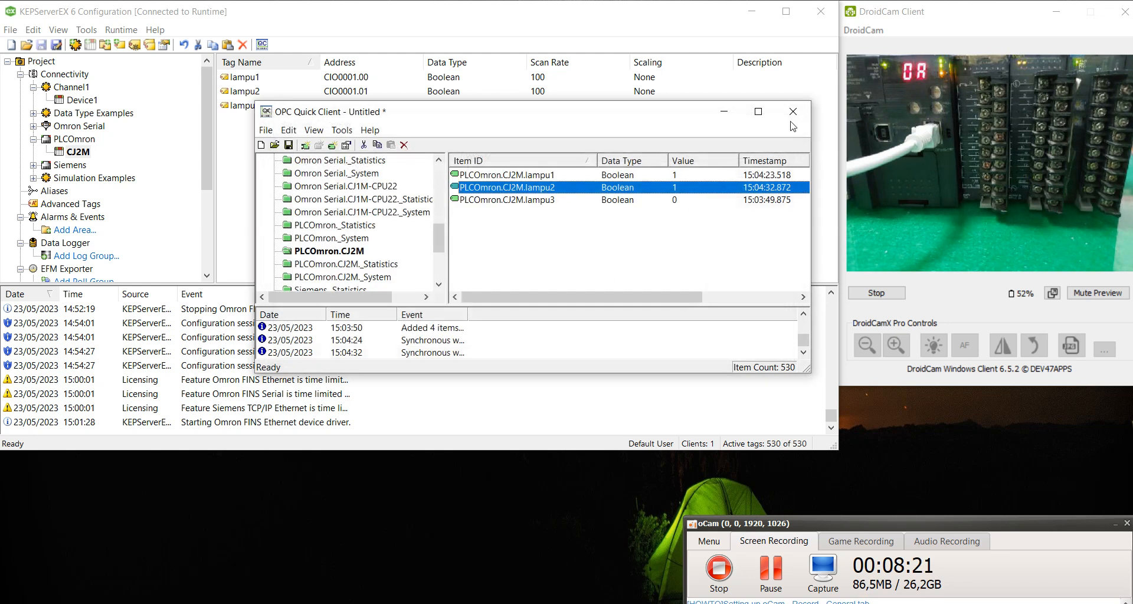
# - Write the value 1 to the lampu3 item with a synchronous write
pyautogui.click(538, 200)
pyautogui.rightClick(537, 200)
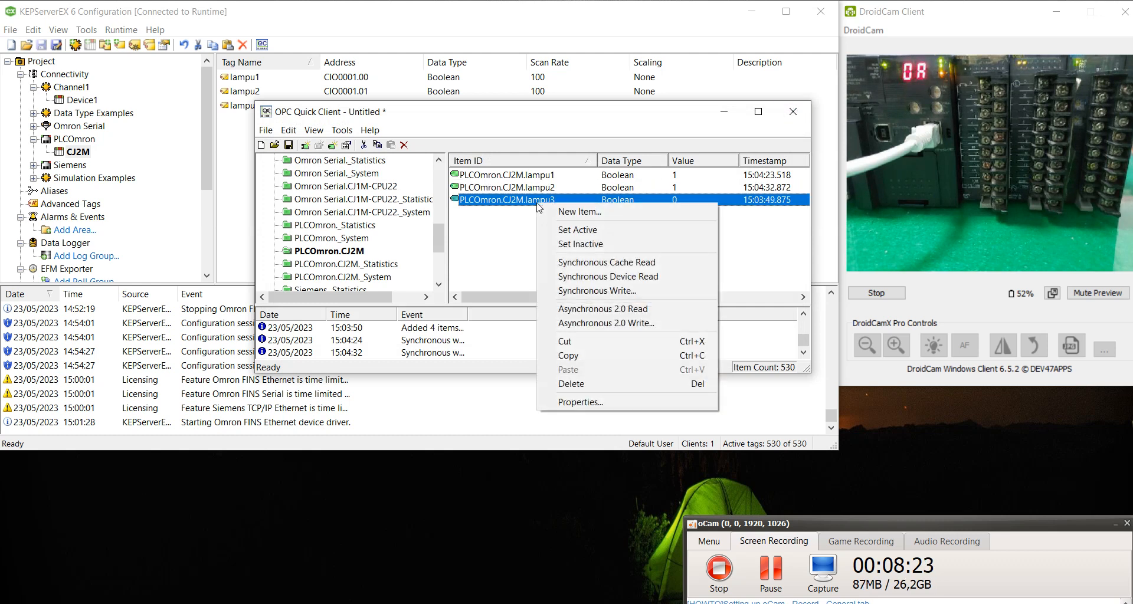
pyautogui.click(596, 290)
pyautogui.write('1')
pyautogui.click(755, 168)
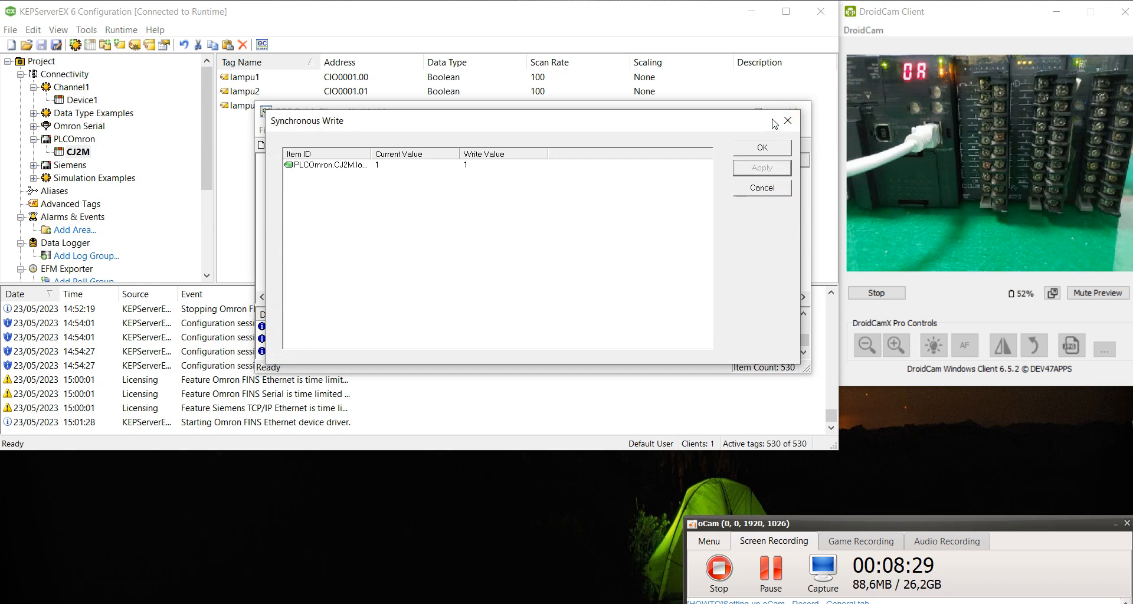
pyautogui.click(755, 153)
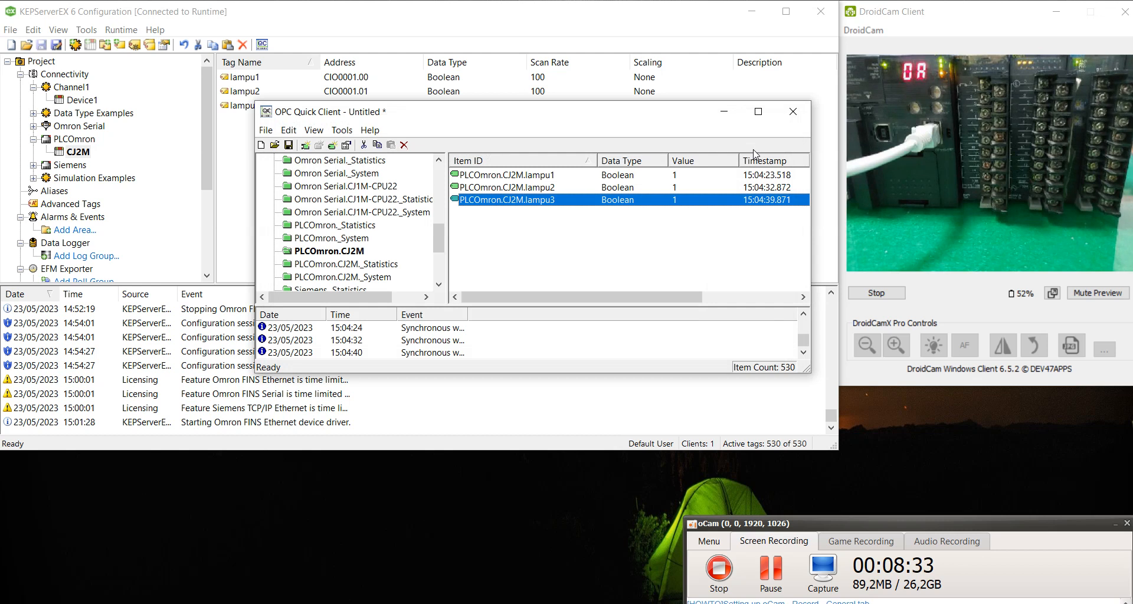
# - Close OPC Quick Client without saving the untitled project
pyautogui.click(582, 254)
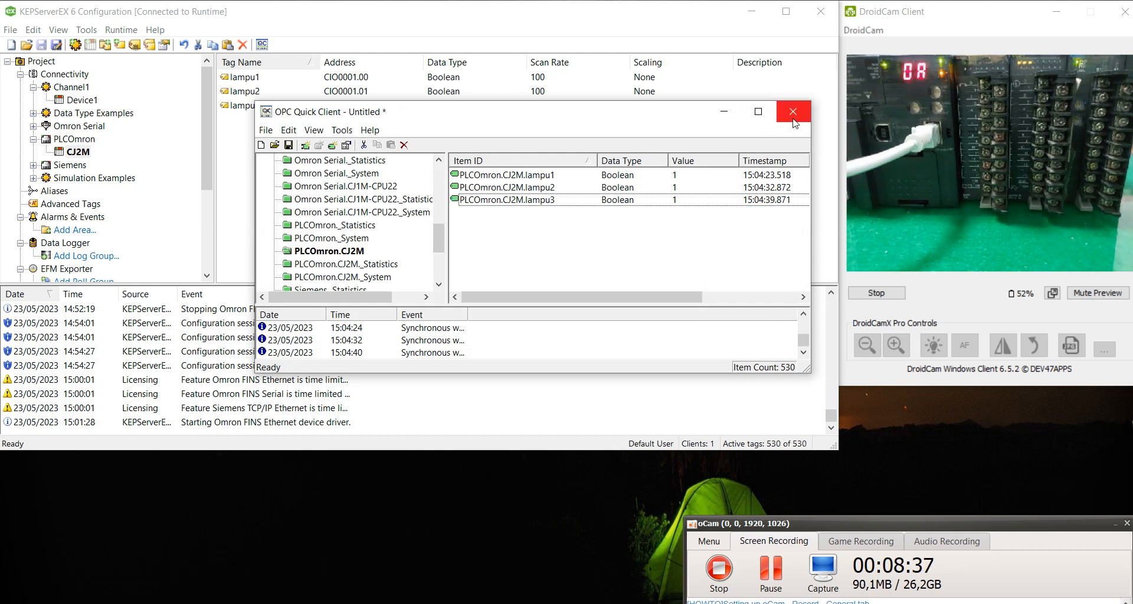
pyautogui.click(508, 178)
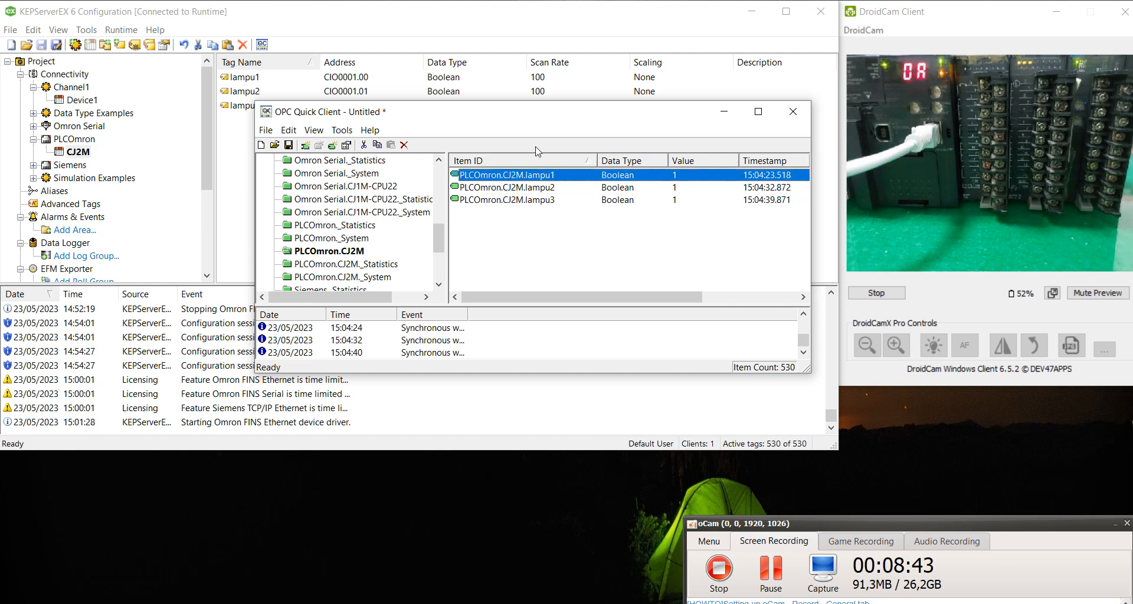
pyautogui.click(802, 120)
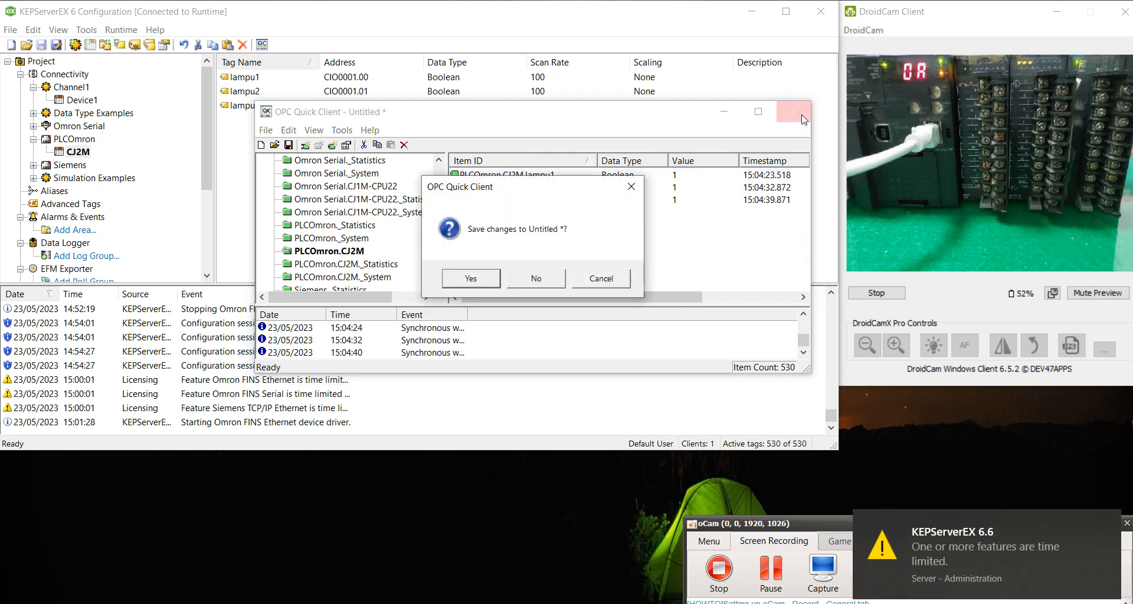
pyautogui.click(536, 284)
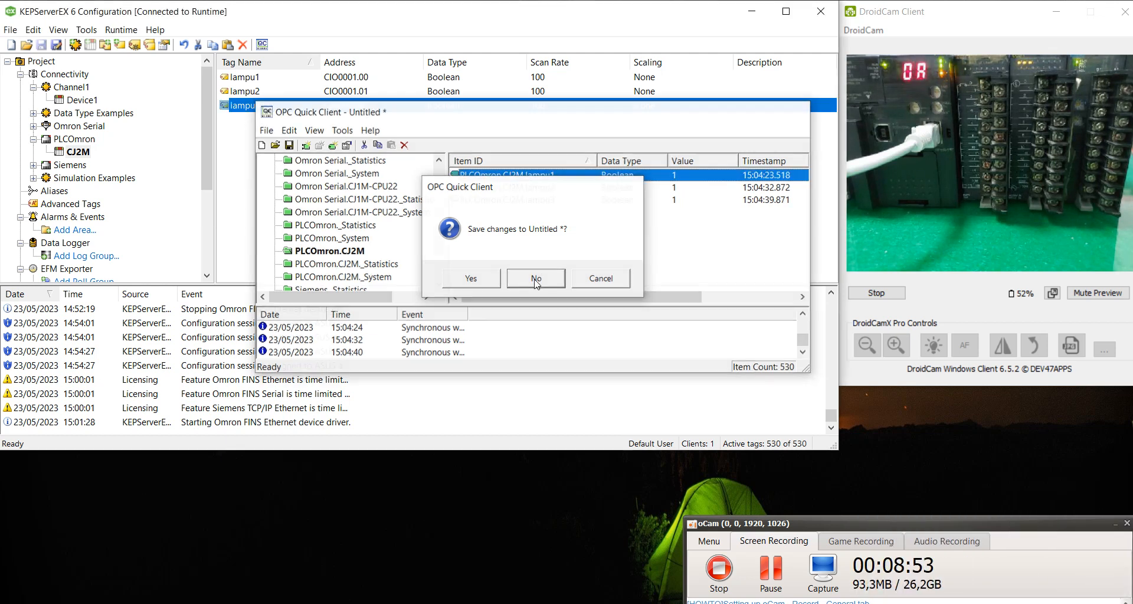
pyautogui.click(426, 153)
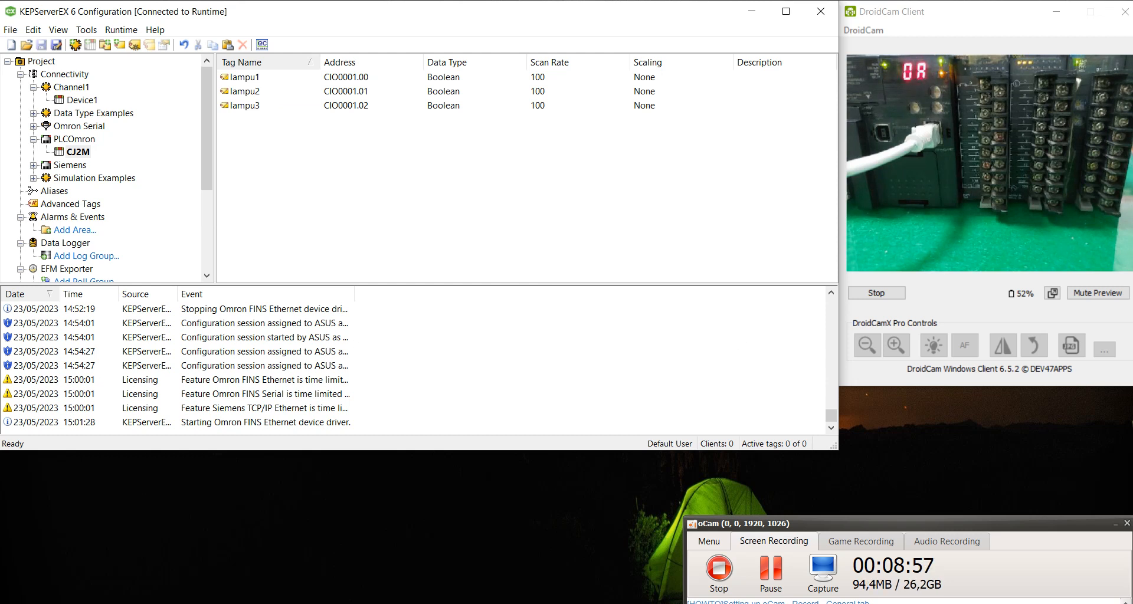
# - Switch to InTouch Application Manager and create a Modern InTouch application in the directory coba, keeping the default base path, name and description
pyautogui.click(625, 599)
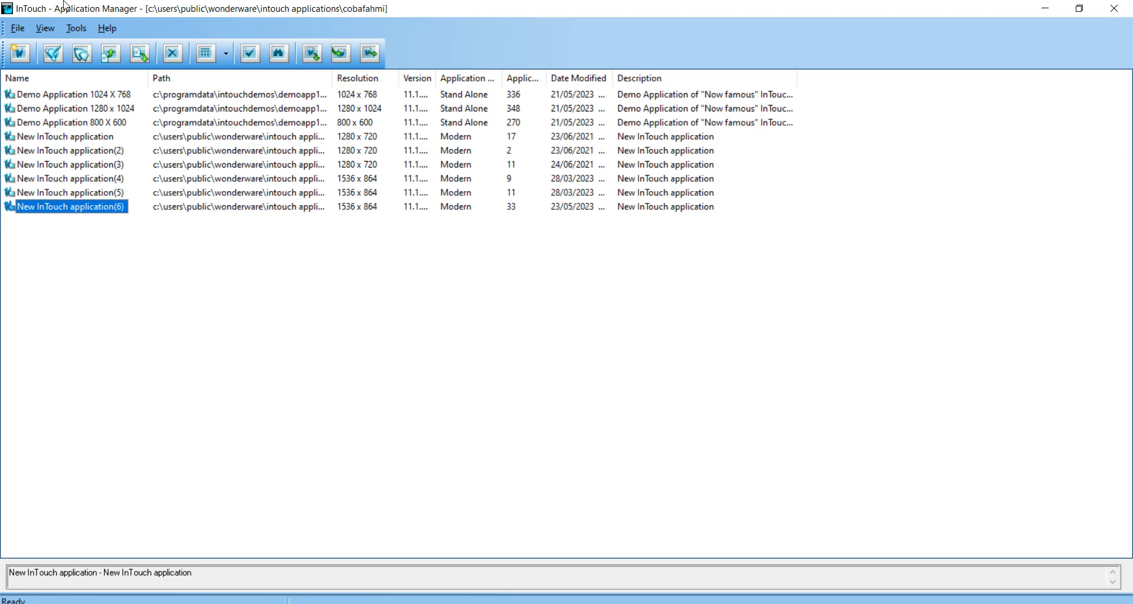
pyautogui.click(19, 54)
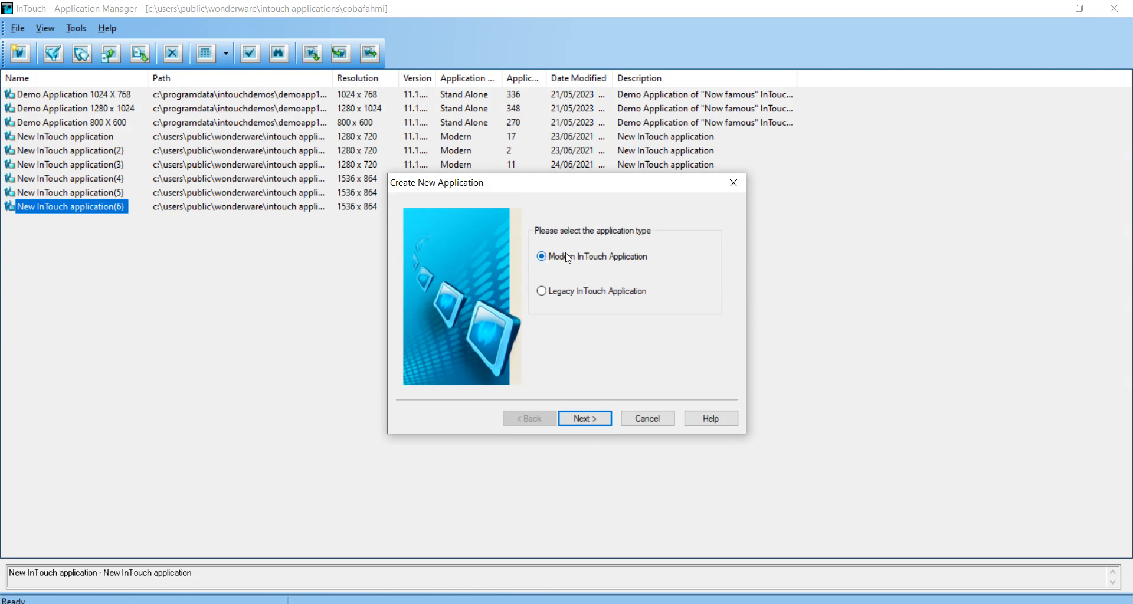
pyautogui.click(582, 420)
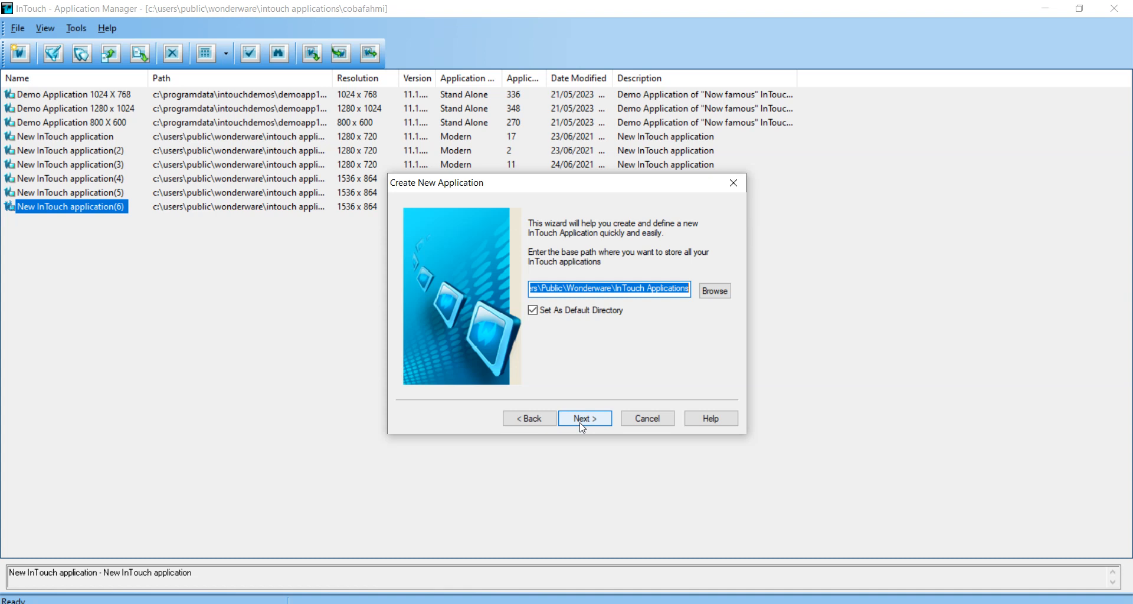
pyautogui.click(583, 423)
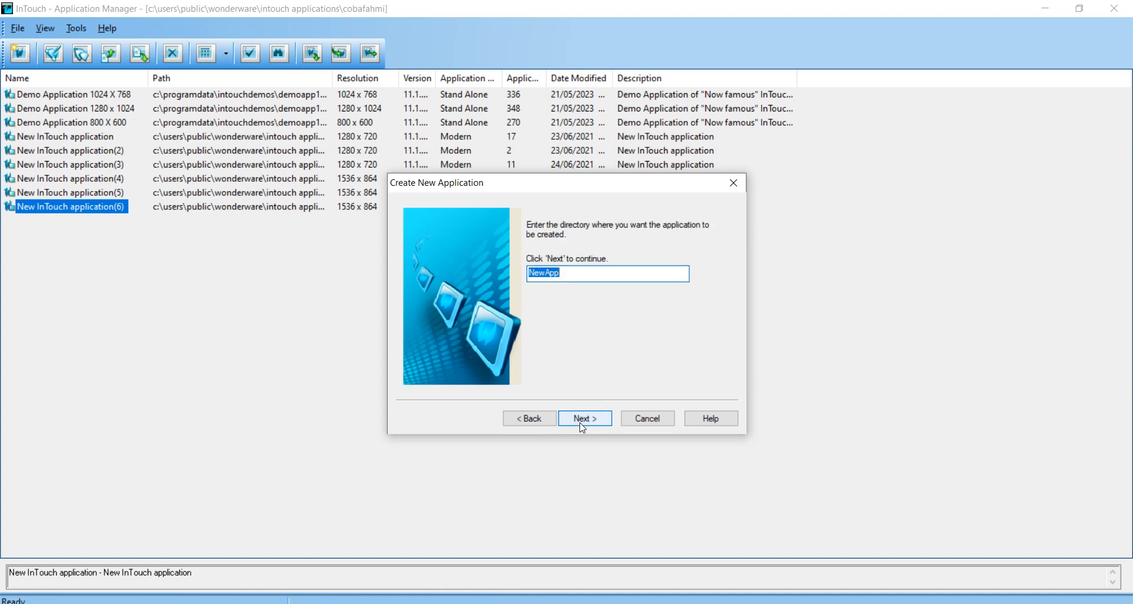
pyautogui.click(582, 422)
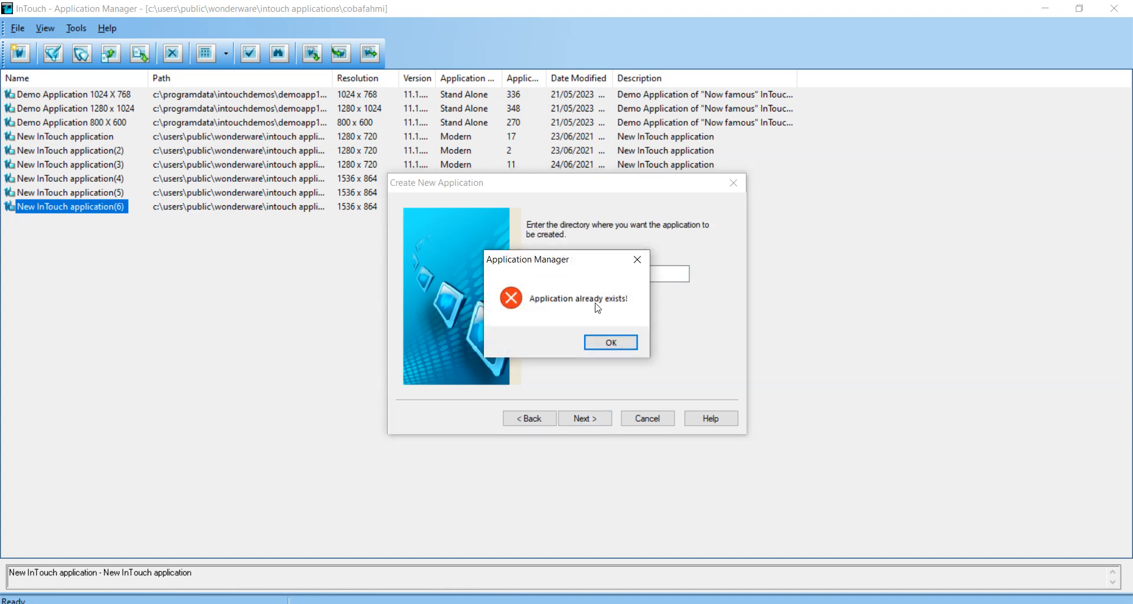
pyautogui.click(637, 261)
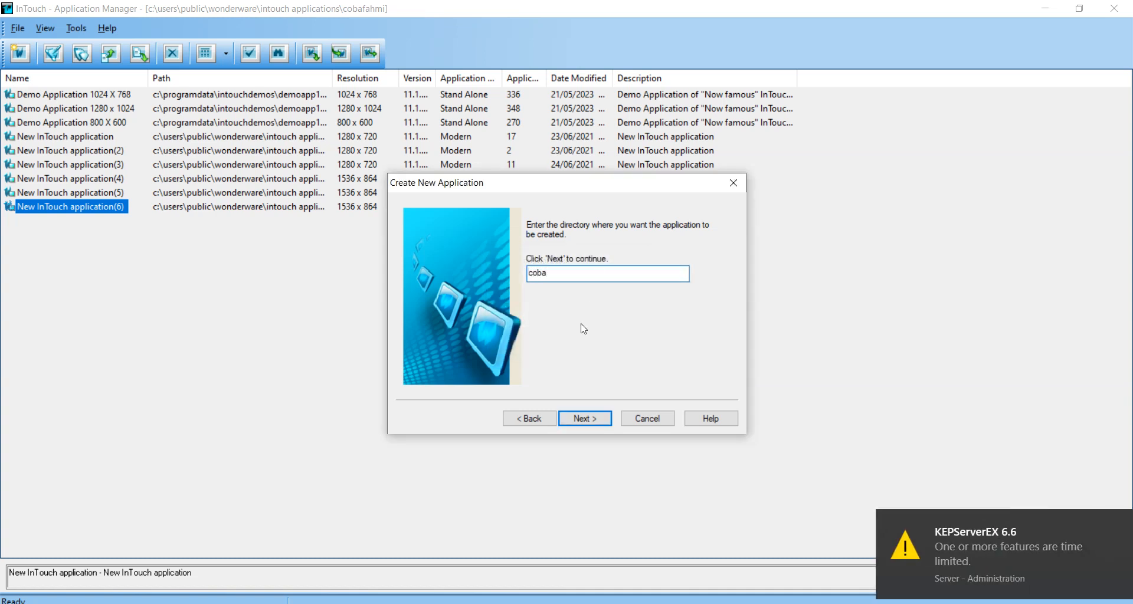
pyautogui.click(582, 420)
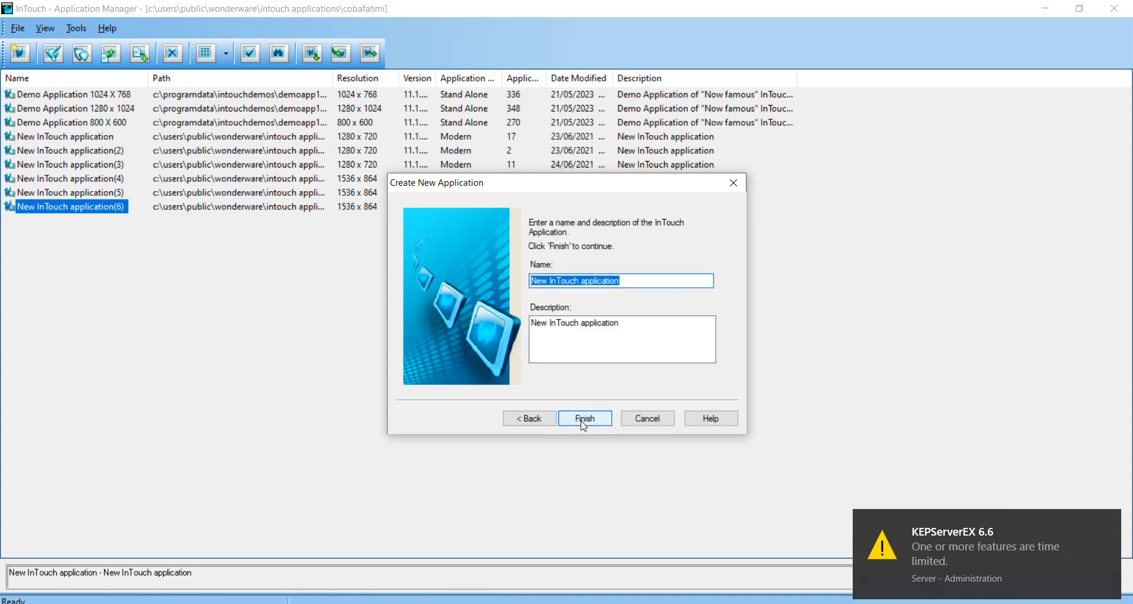
pyautogui.click(584, 419)
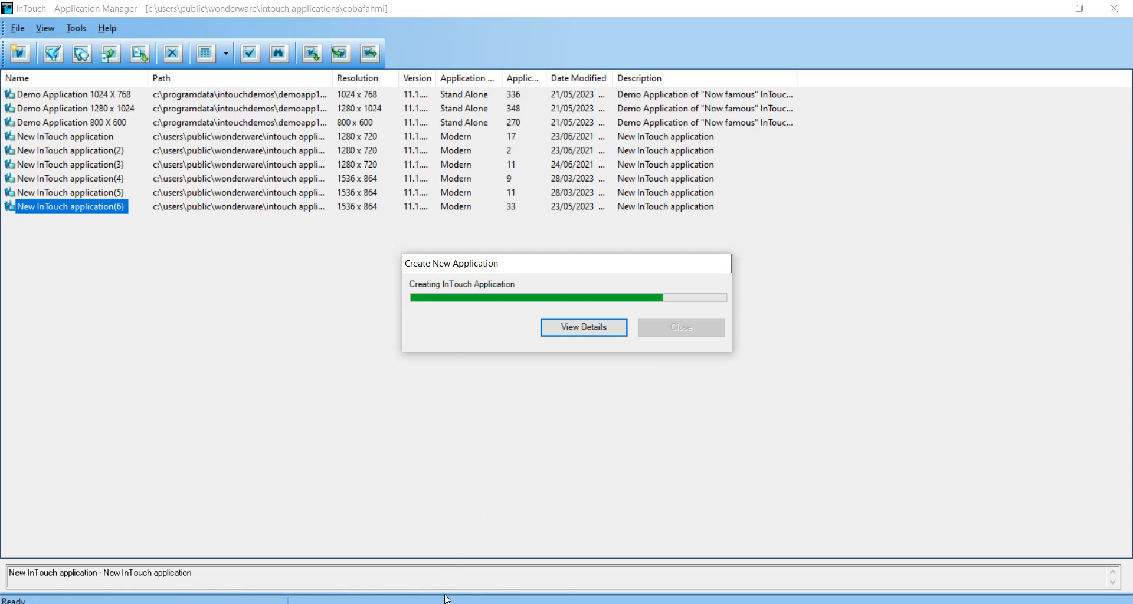
# - Open New InTouch application(7) in WindowMaker
pyautogui.hotkey('alt', 'Tab')
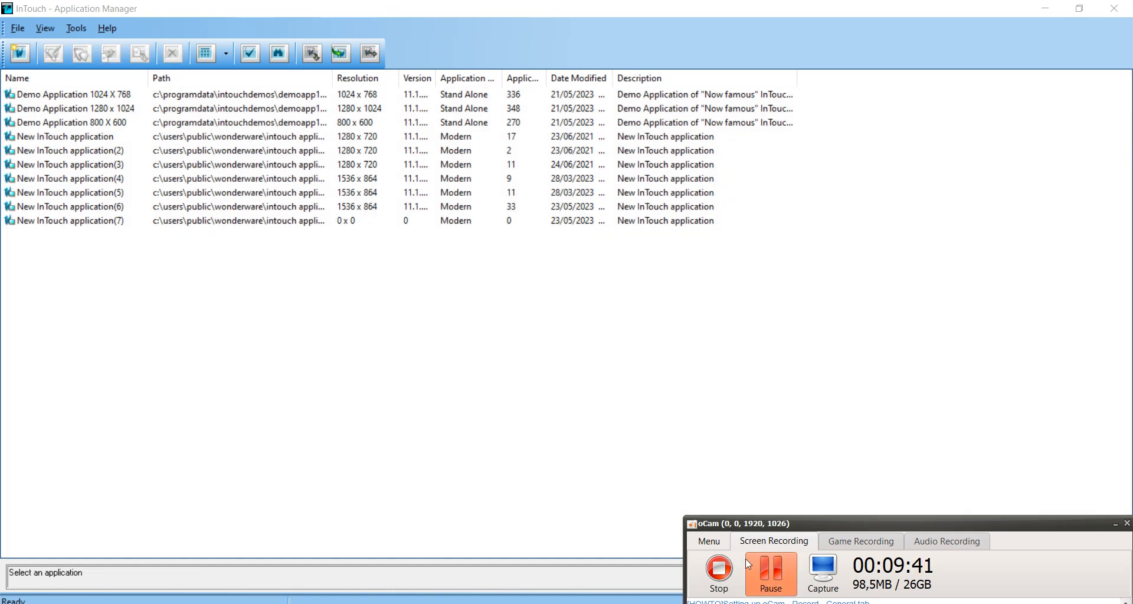
pyautogui.click(114, 224)
pyautogui.doubleClick(115, 224)
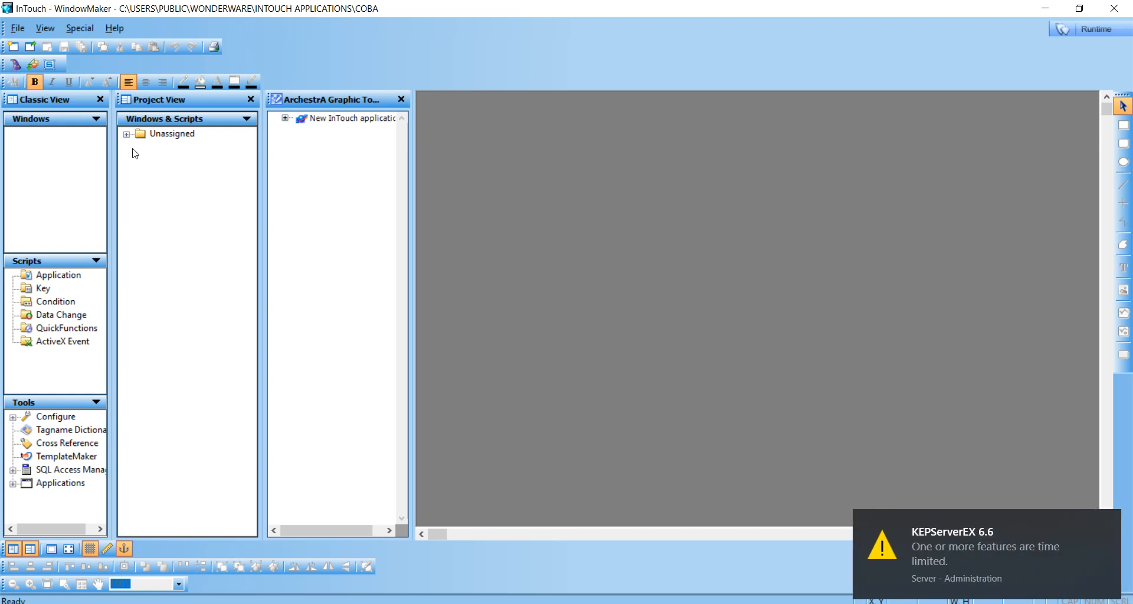
# - Create a new Replace-type window named main under Unassigned and extend its height downward
pyautogui.click(126, 134)
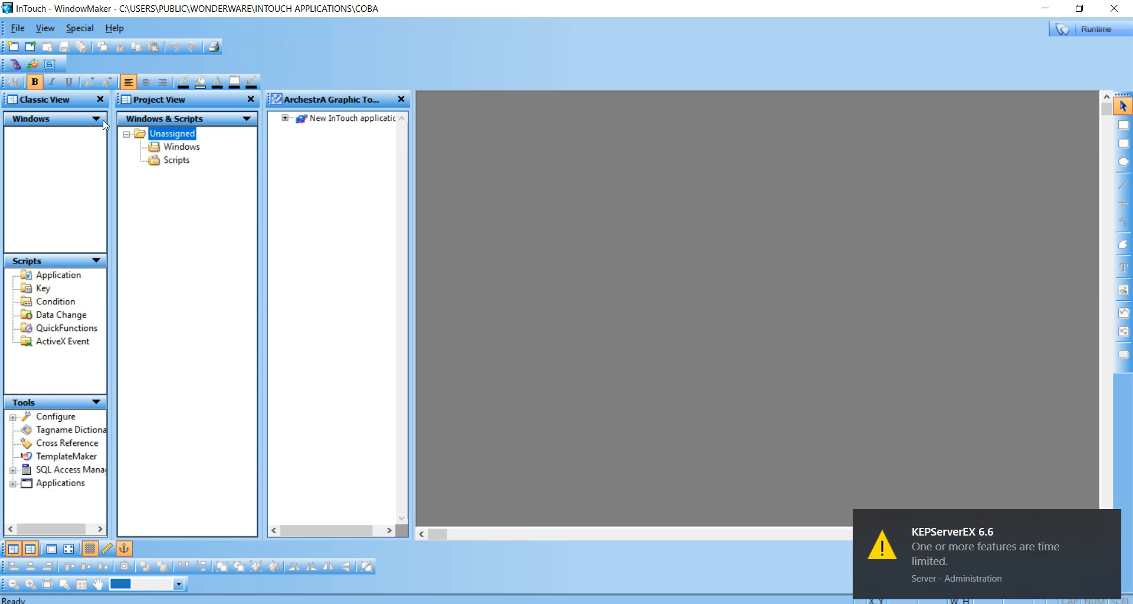
pyautogui.click(171, 146)
pyautogui.rightClick(171, 147)
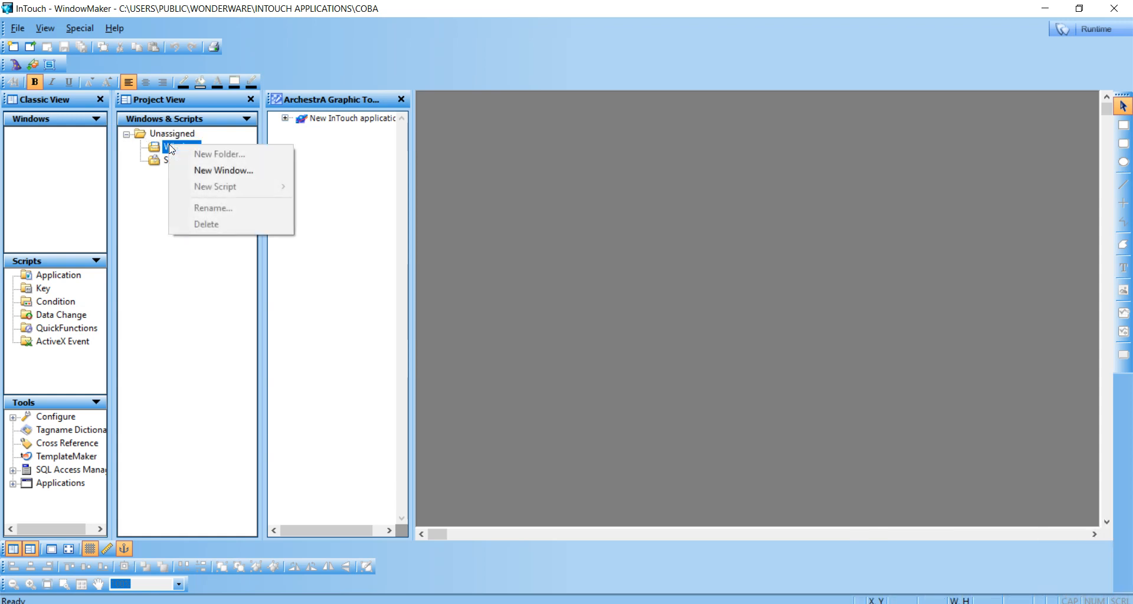
pyautogui.click(221, 170)
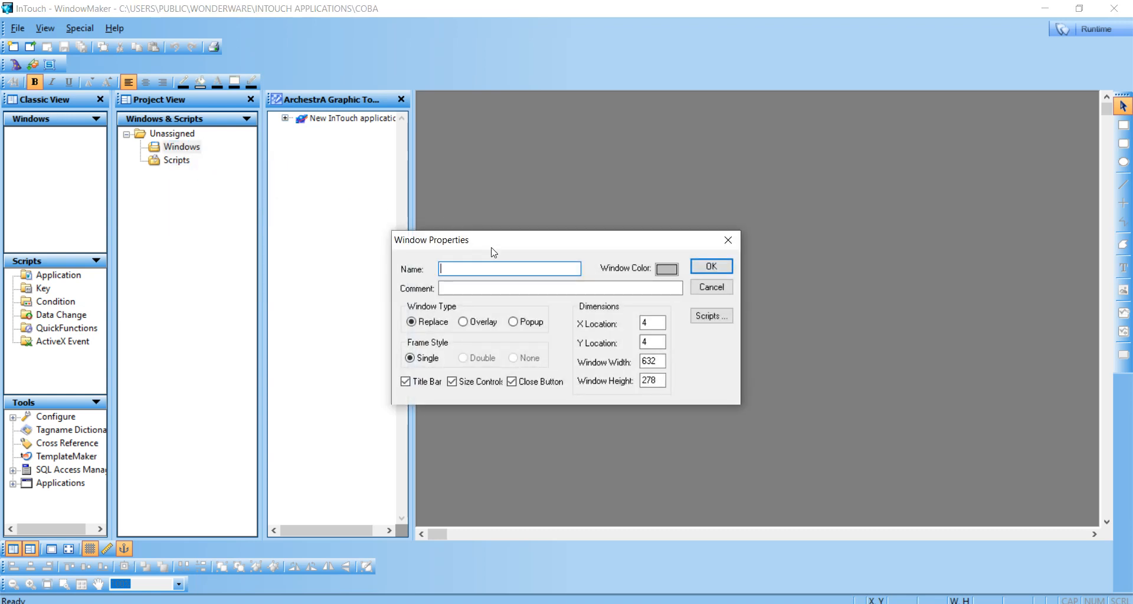
pyautogui.write('main')
pyautogui.click(706, 264)
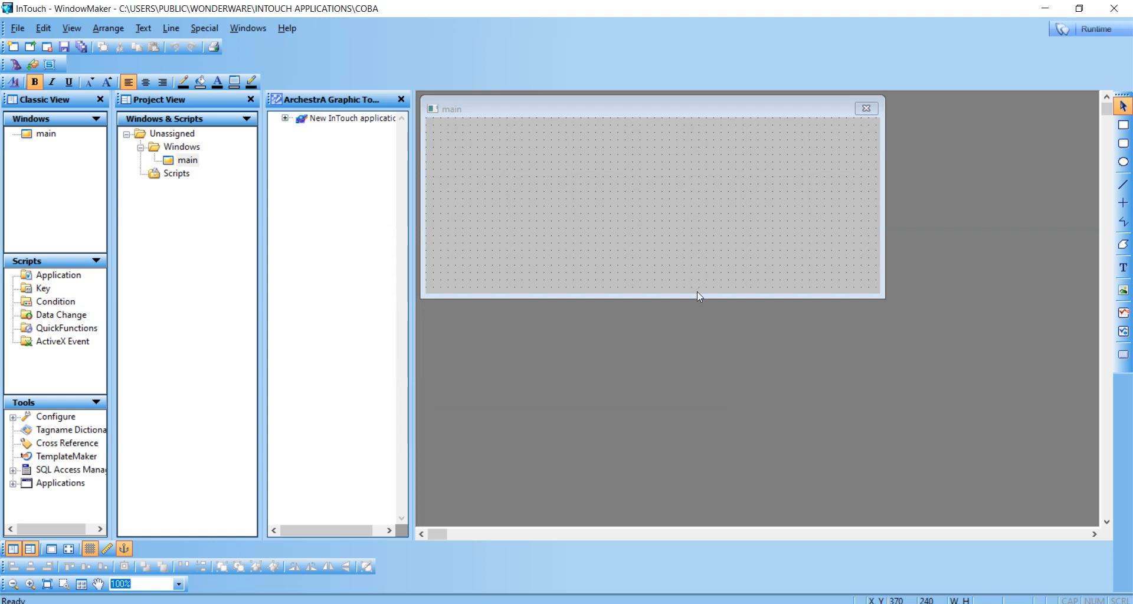
pyautogui.moveTo(701, 298); pyautogui.dragTo(710, 452)
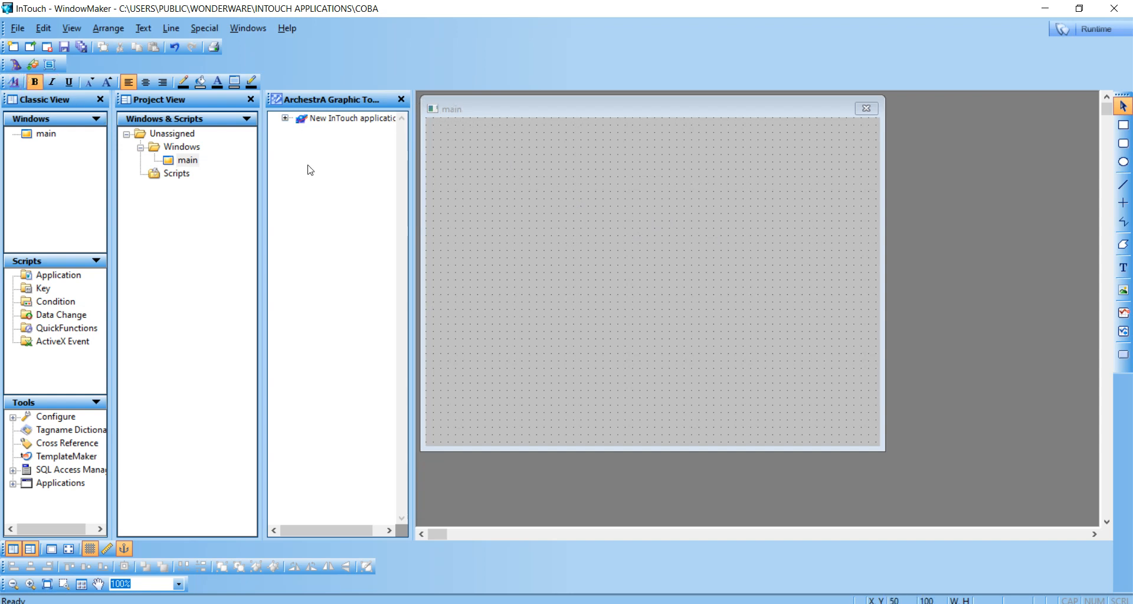
# - Insert a Color Pushbutton from the Buttons wizards near the upper-left corner of the main window
pyautogui.click(16, 65)
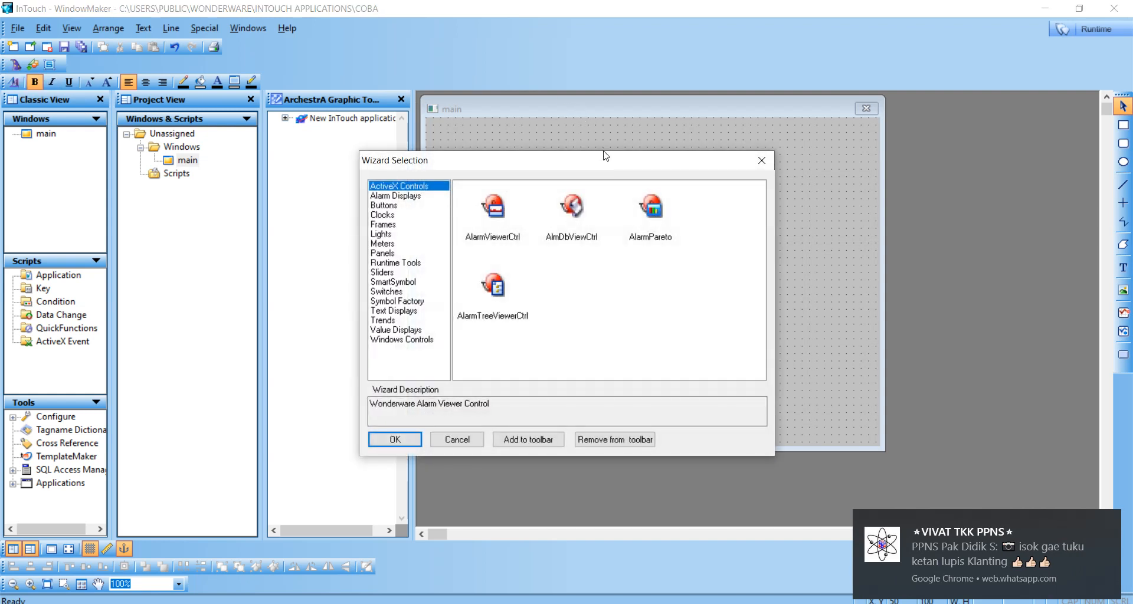
pyautogui.moveTo(603, 163); pyautogui.dragTo(268, 113)
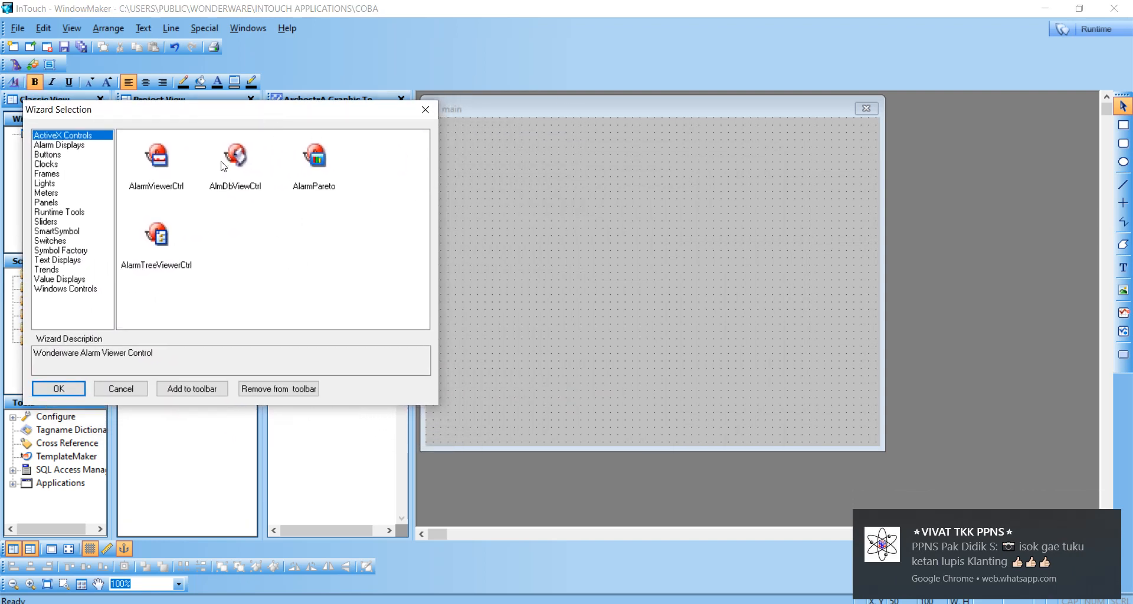
pyautogui.click(47, 155)
pyautogui.moveTo(428, 172); pyautogui.dragTo(429, 290)
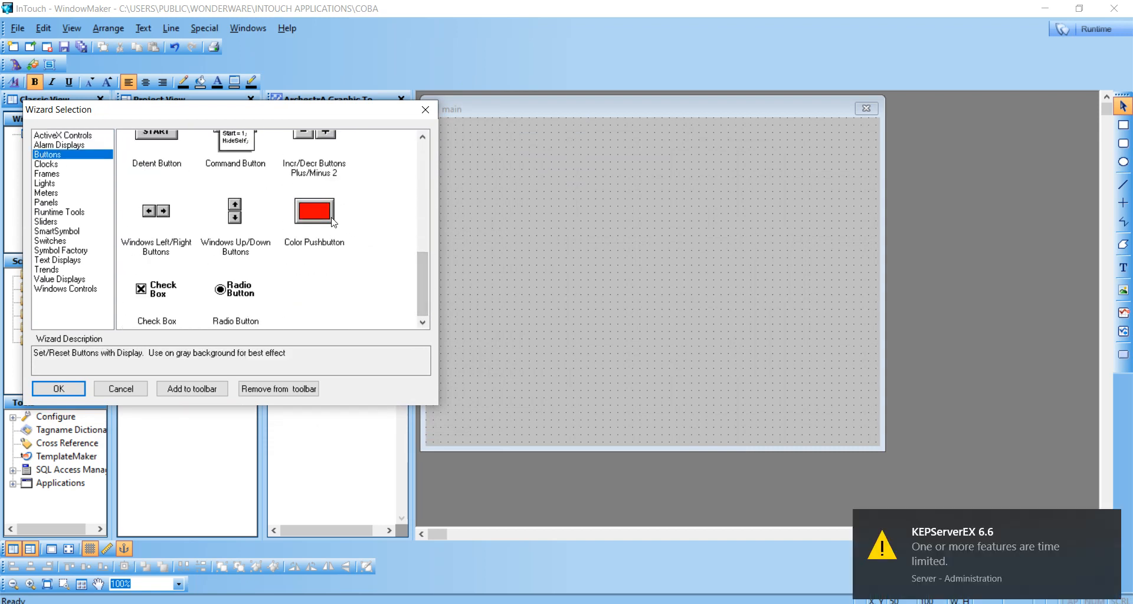
pyautogui.click(313, 211)
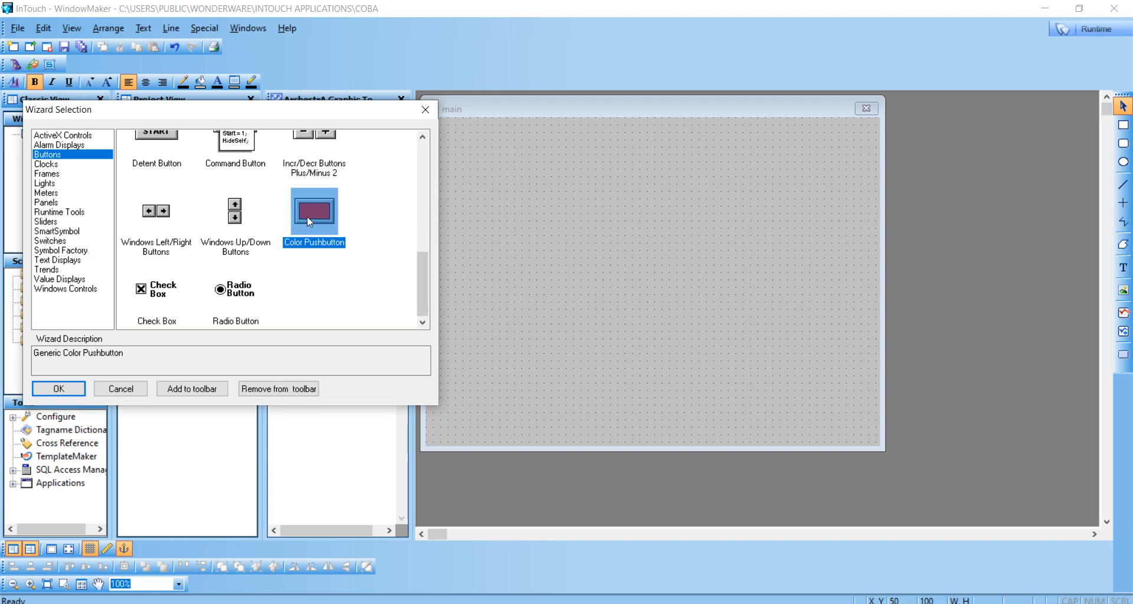
pyautogui.click(59, 389)
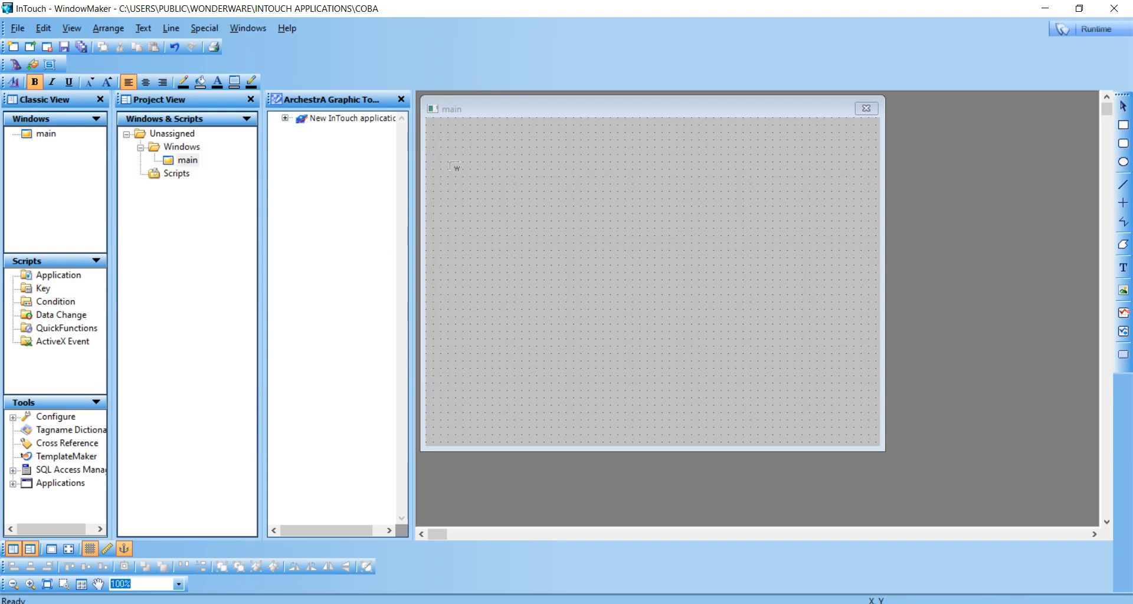
pyautogui.click(442, 142)
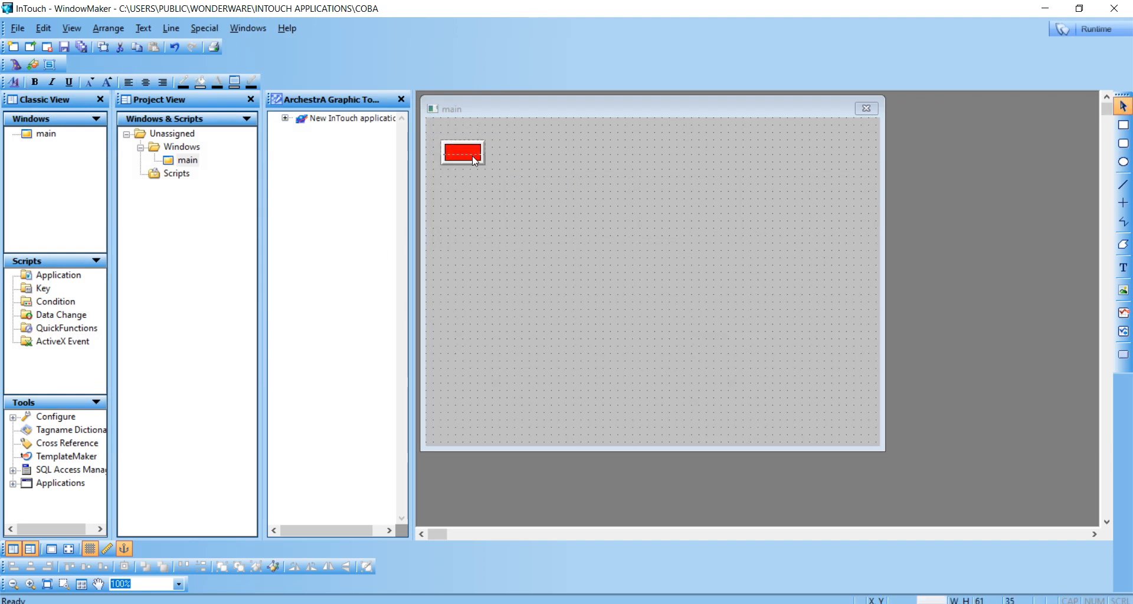
# - Resize the color pushbutton to about 61 by 41 and place it at about X 60, Y 40
pyautogui.moveTo(472, 156)
pyautogui.mouseDown()
pyautogui.moveTo(481, 170)
pyautogui.moveTo(523, 161)
pyautogui.moveTo(480, 163)
pyautogui.mouseUp()
pyautogui.click(554, 182)
pyautogui.click(541, 166)
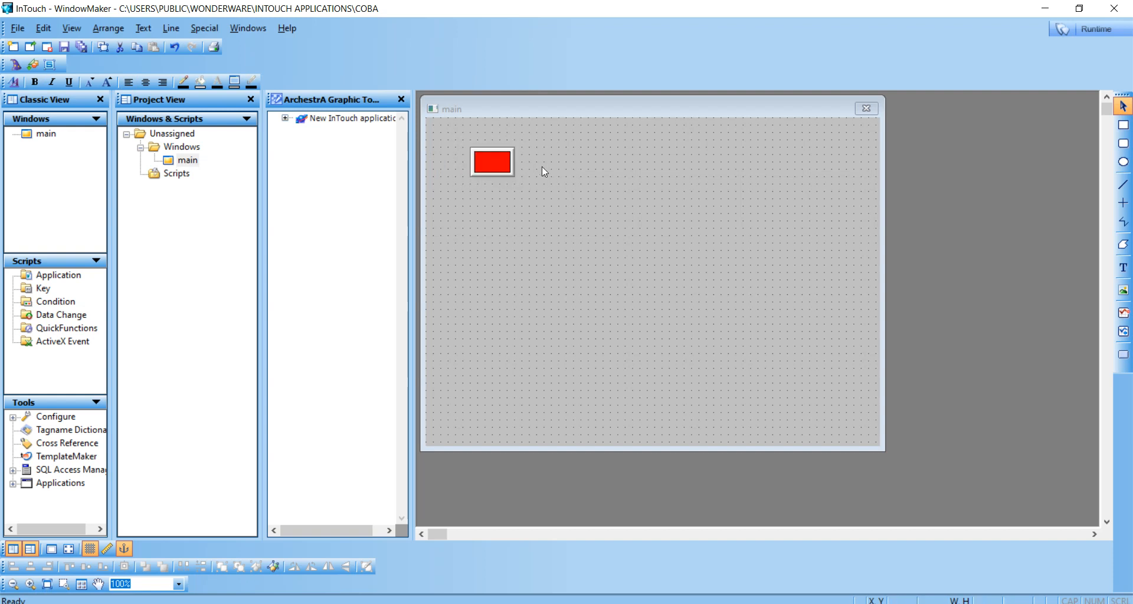
pyautogui.click(493, 172)
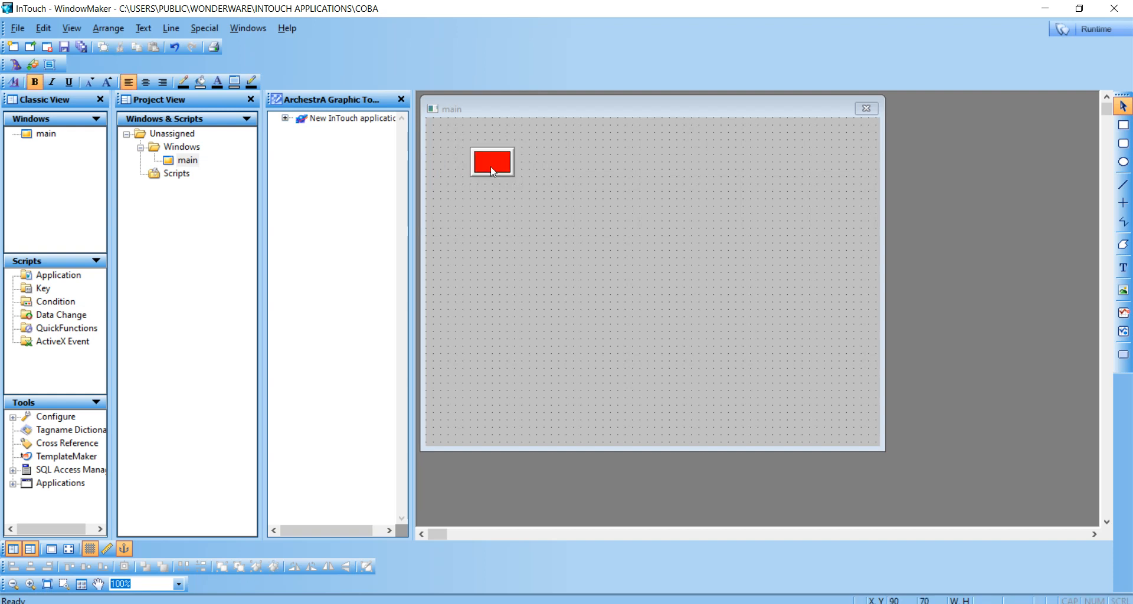
pyautogui.click(492, 170)
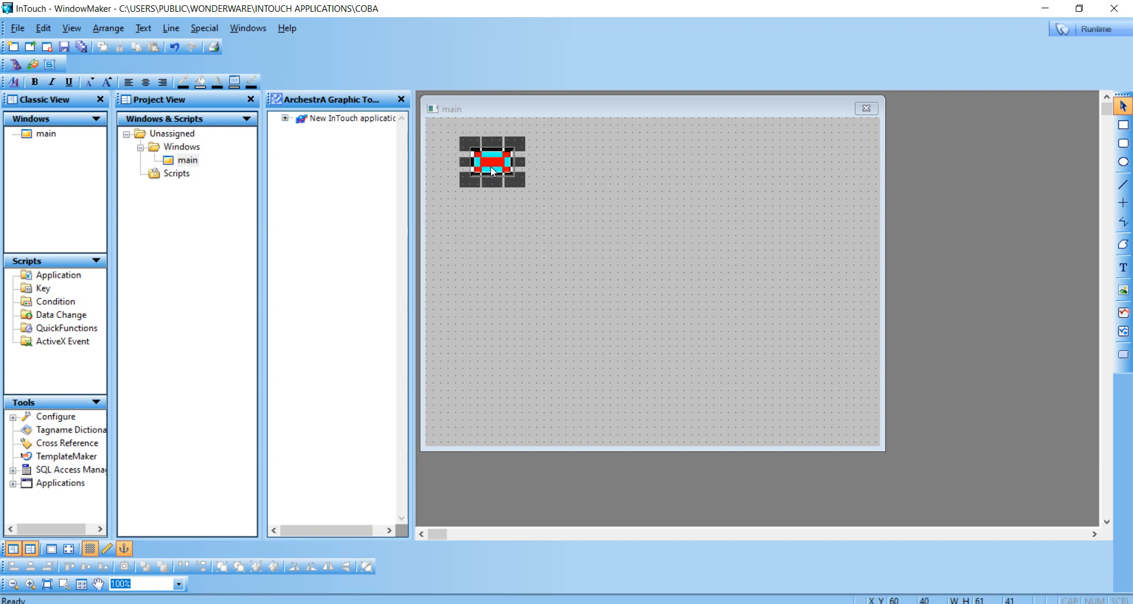
pyautogui.click(505, 213)
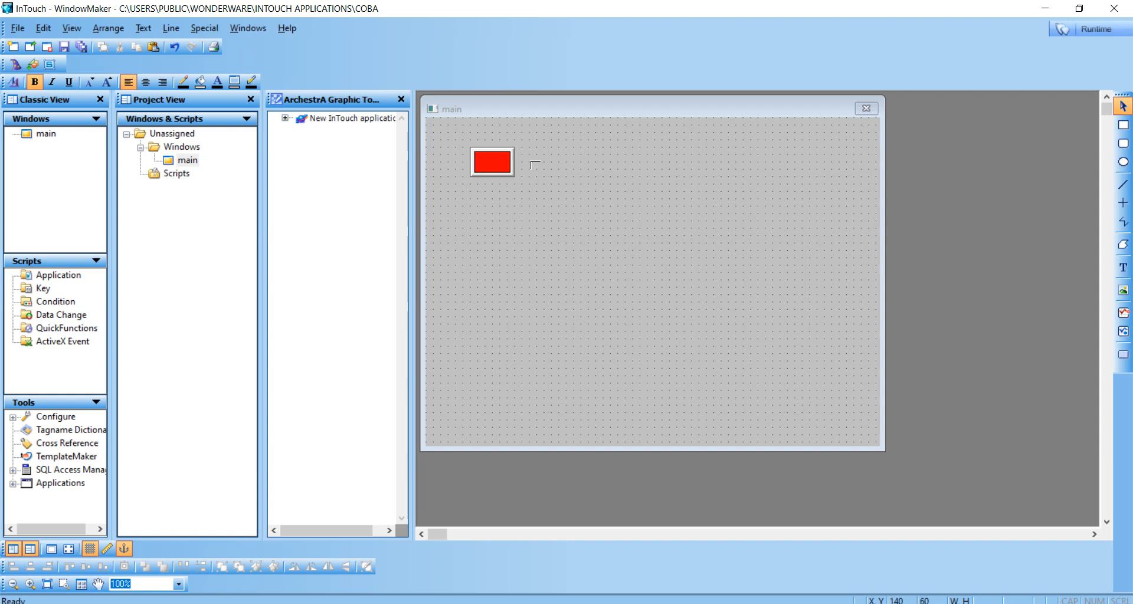
# - Assign the tagname Button1 to the color pushbutton and start defining it as a new tag
pyautogui.doubleClick(499, 167)
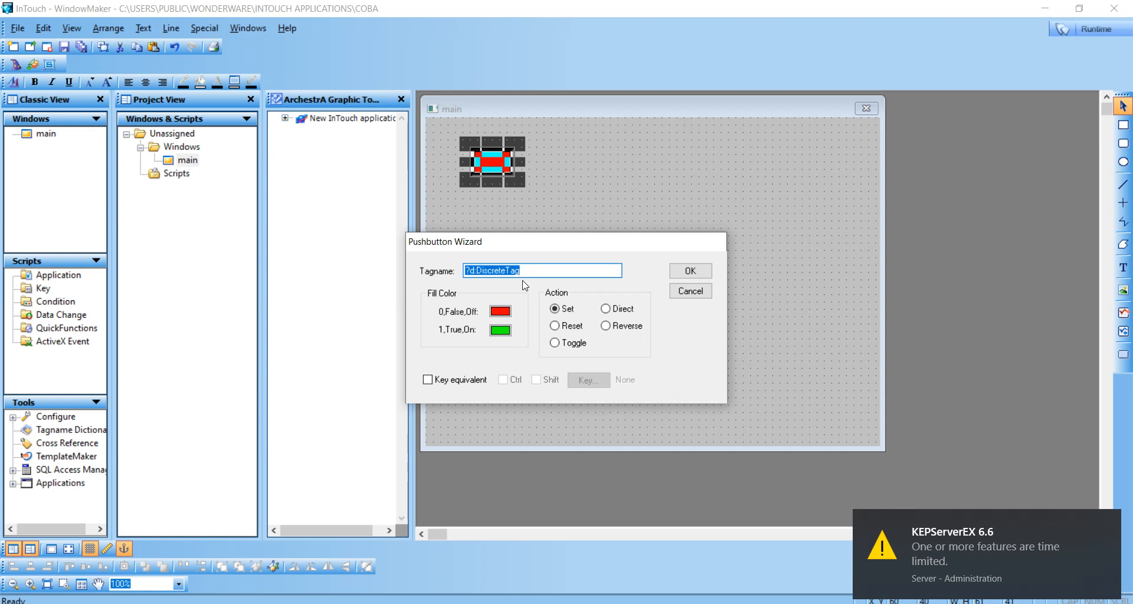
pyautogui.write('W')
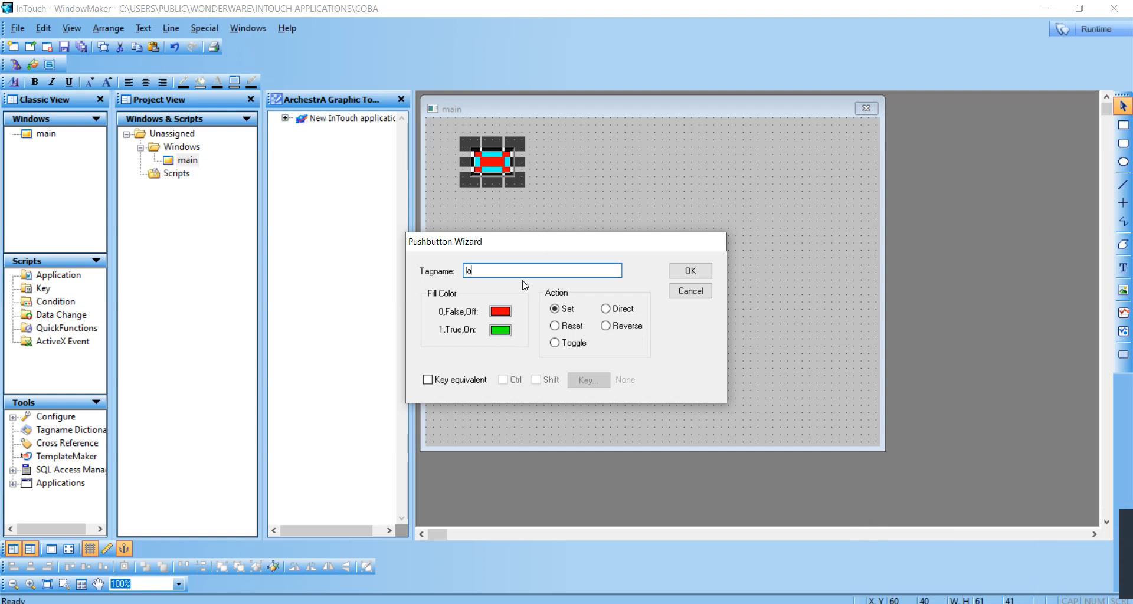
pyautogui.press('BackSpace')
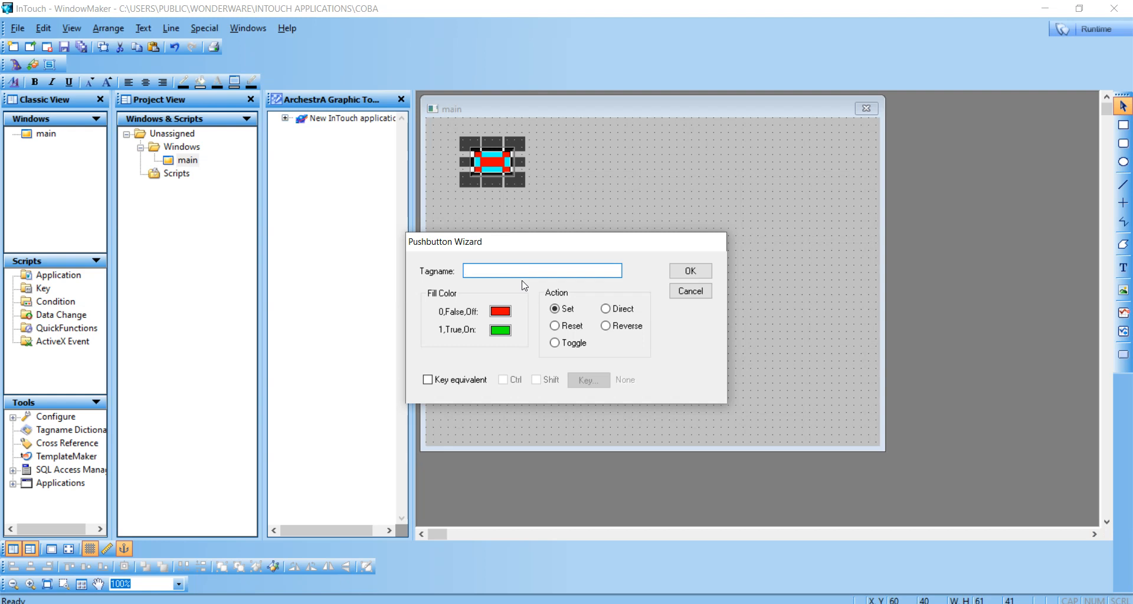
pyautogui.write('Button1')
pyautogui.click(696, 273)
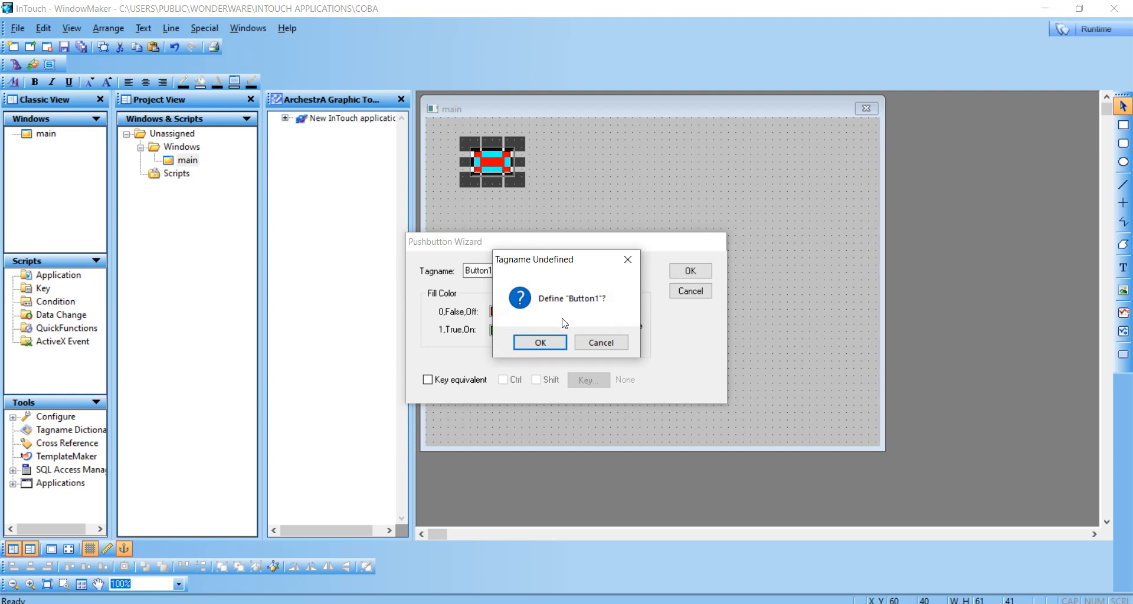
pyautogui.click(554, 343)
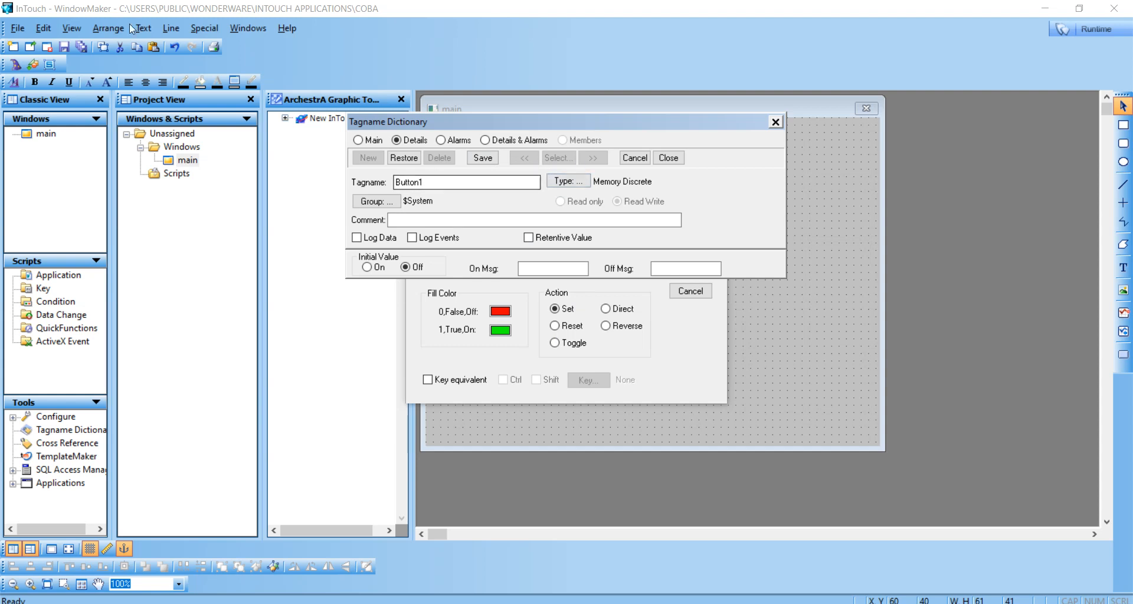
# - Switch to KEPServerEX and examine the project's FastDDE/SuiteLink properties, the PLCOmron channel and the CJ2M tags, then return to WindowMaker
pyautogui.hotkey('alt', 'Tab')
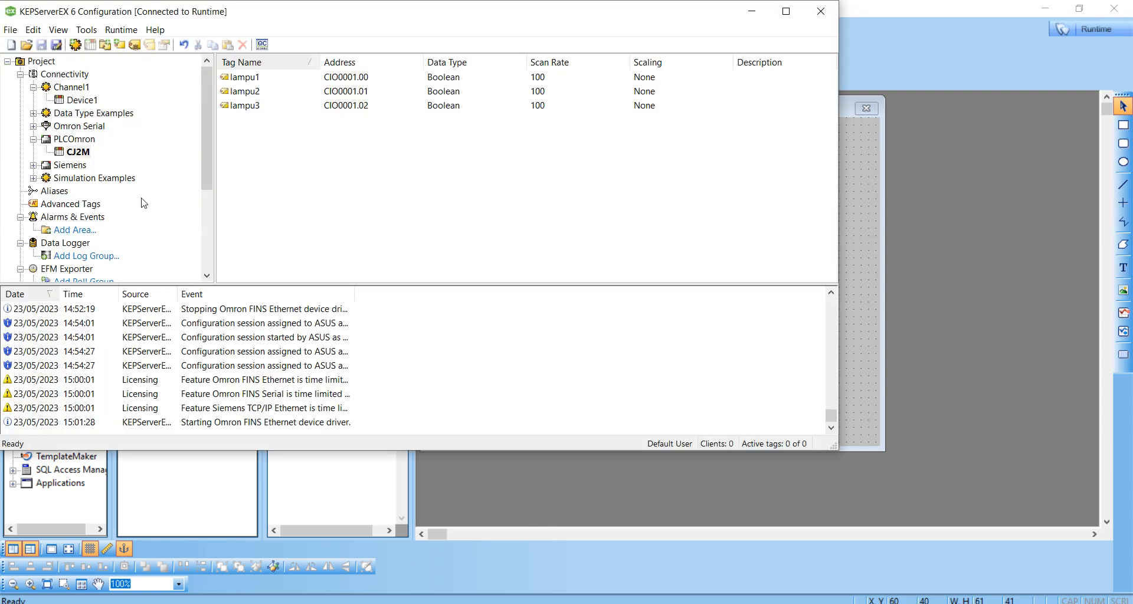
pyautogui.rightClick(47, 62)
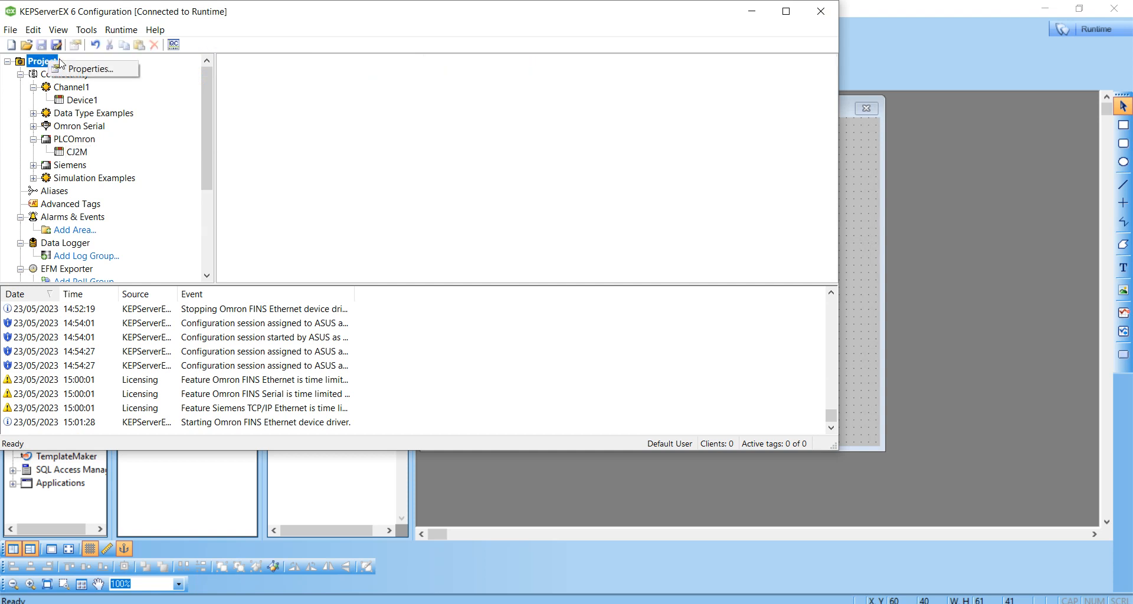
pyautogui.click(88, 69)
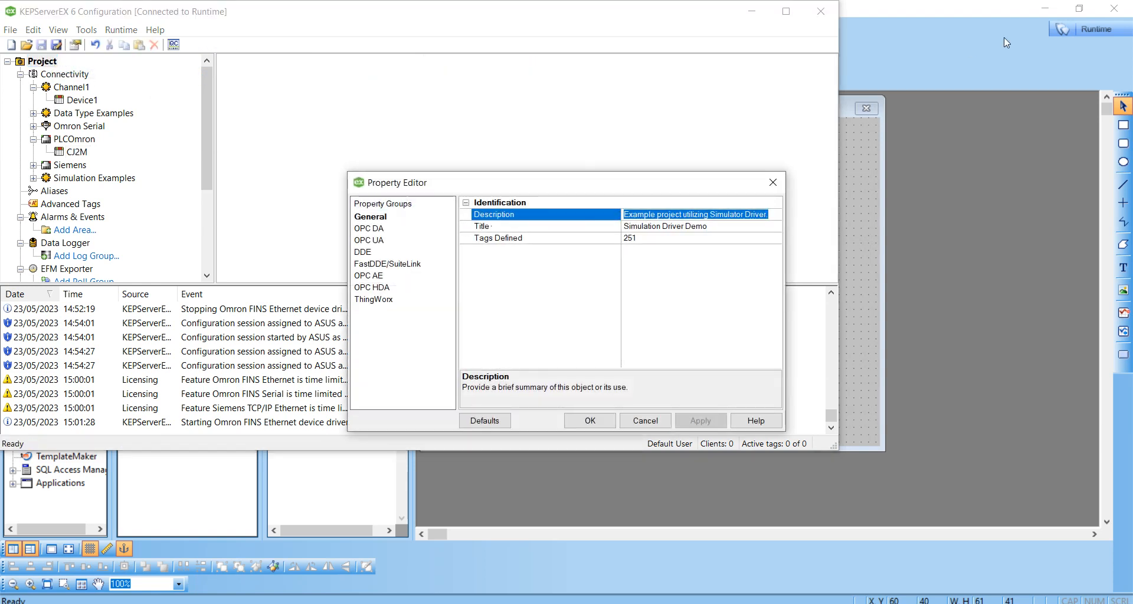
pyautogui.click(386, 264)
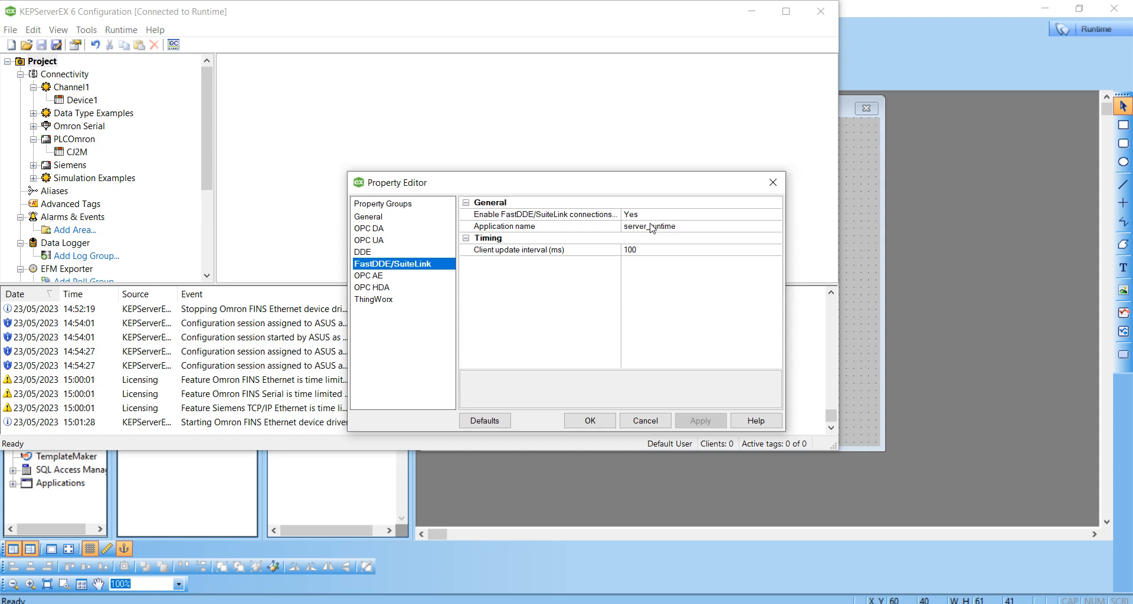
pyautogui.click(773, 183)
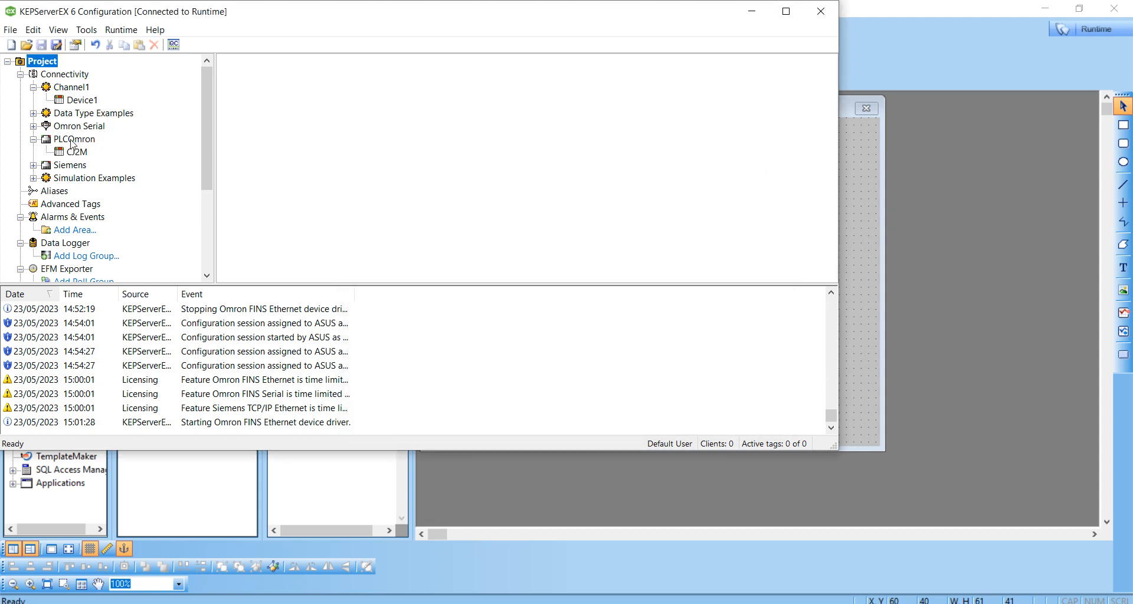
pyautogui.click(72, 140)
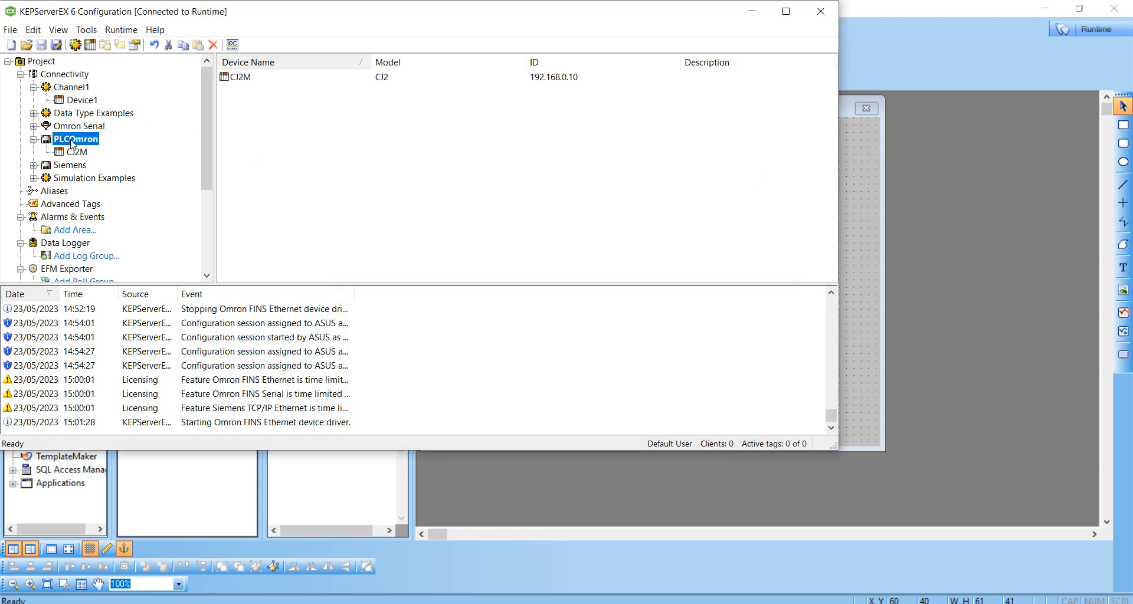
pyautogui.click(76, 154)
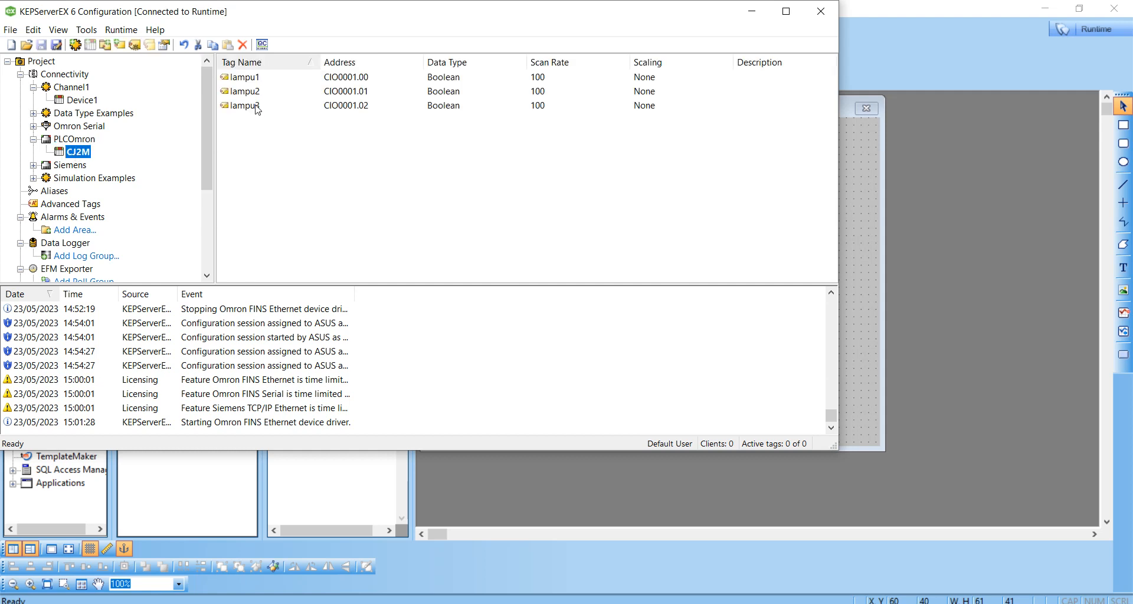
pyautogui.click(866, 159)
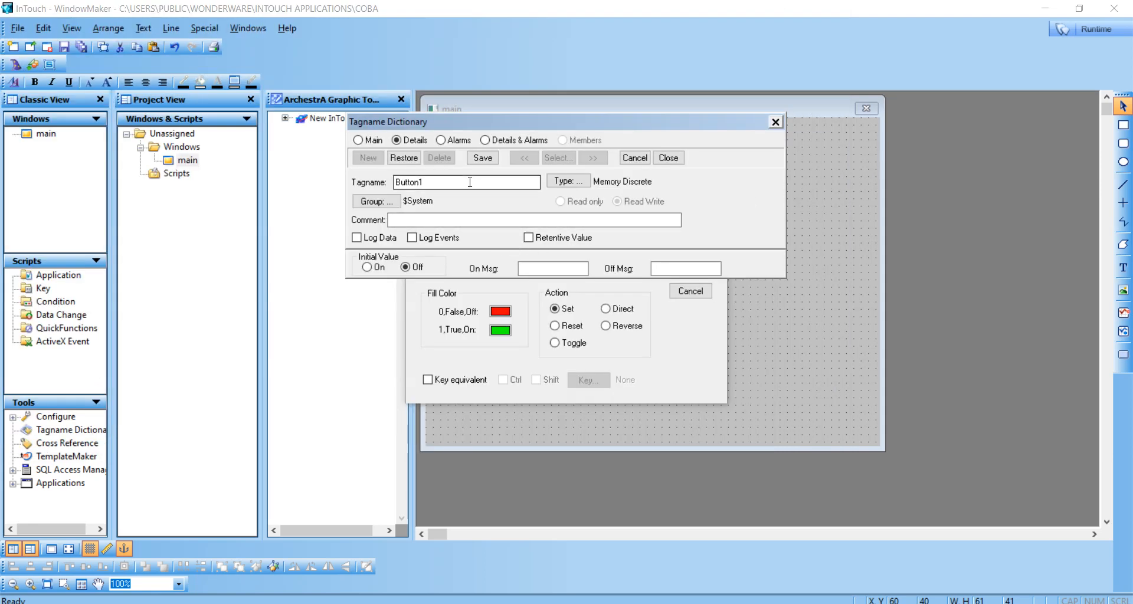
# - Change the Button1 tag type to I/O Discrete
pyautogui.click(567, 181)
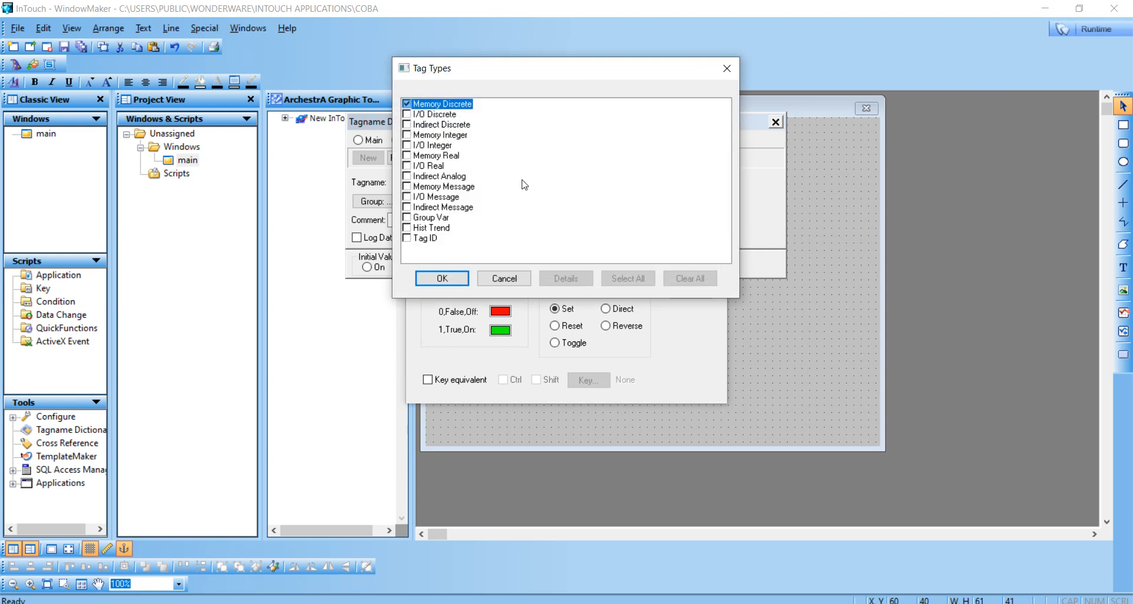
pyautogui.click(406, 115)
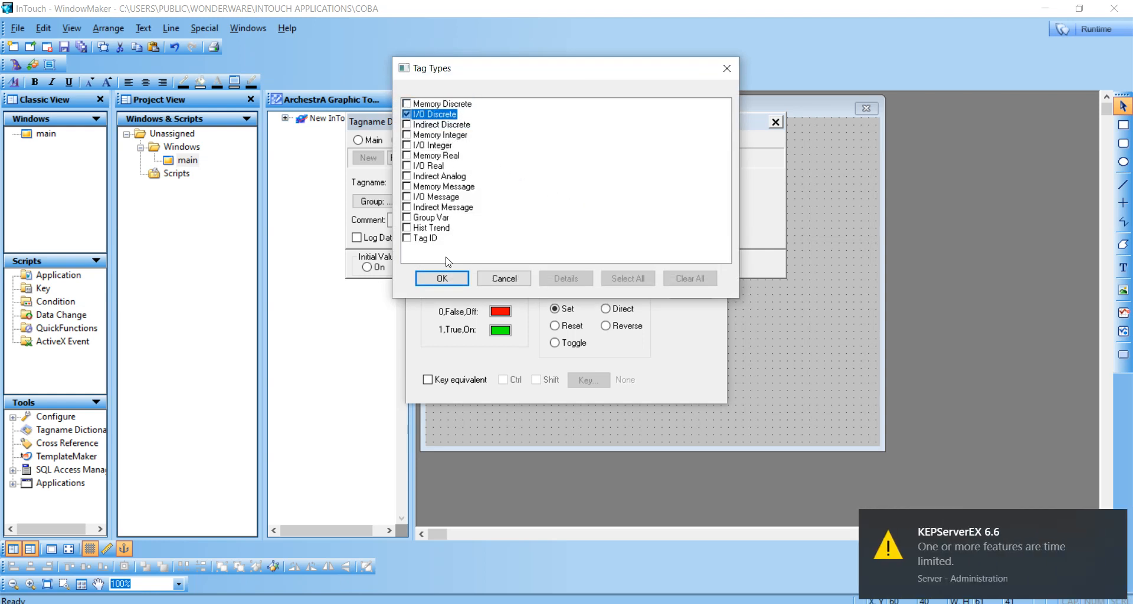
pyautogui.click(439, 280)
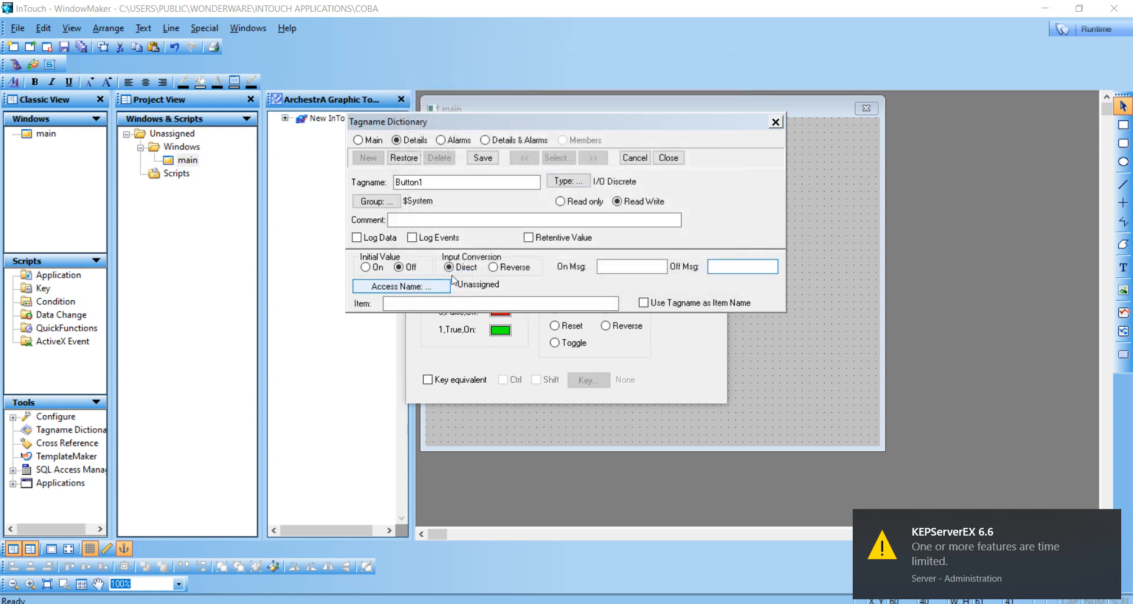
# - Start adding an access name for Button1 and name it Connect
pyautogui.click(421, 288)
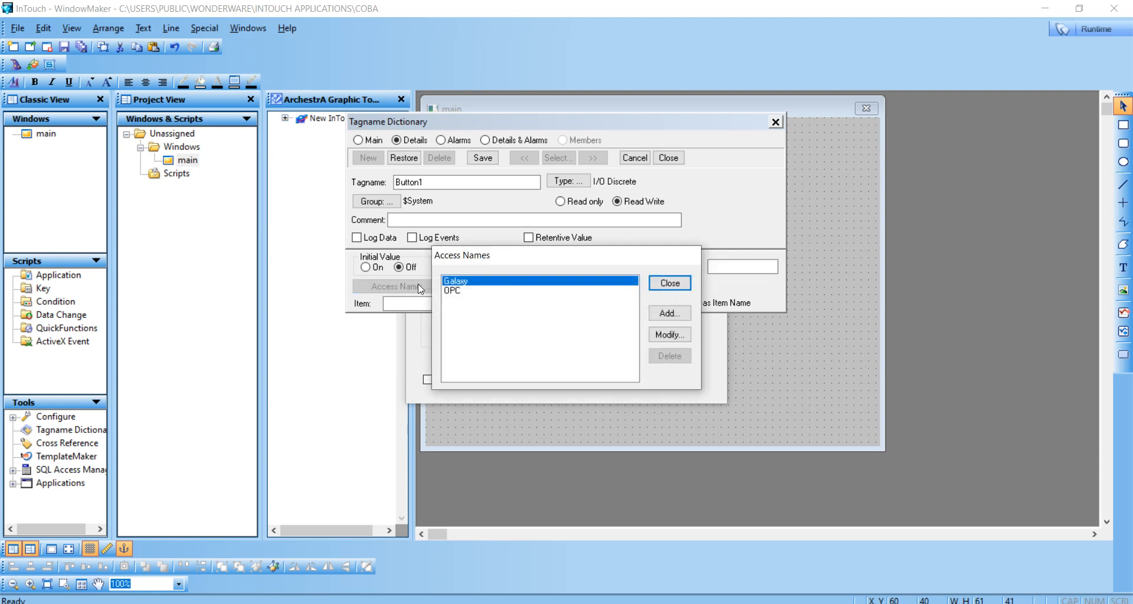
pyautogui.click(680, 314)
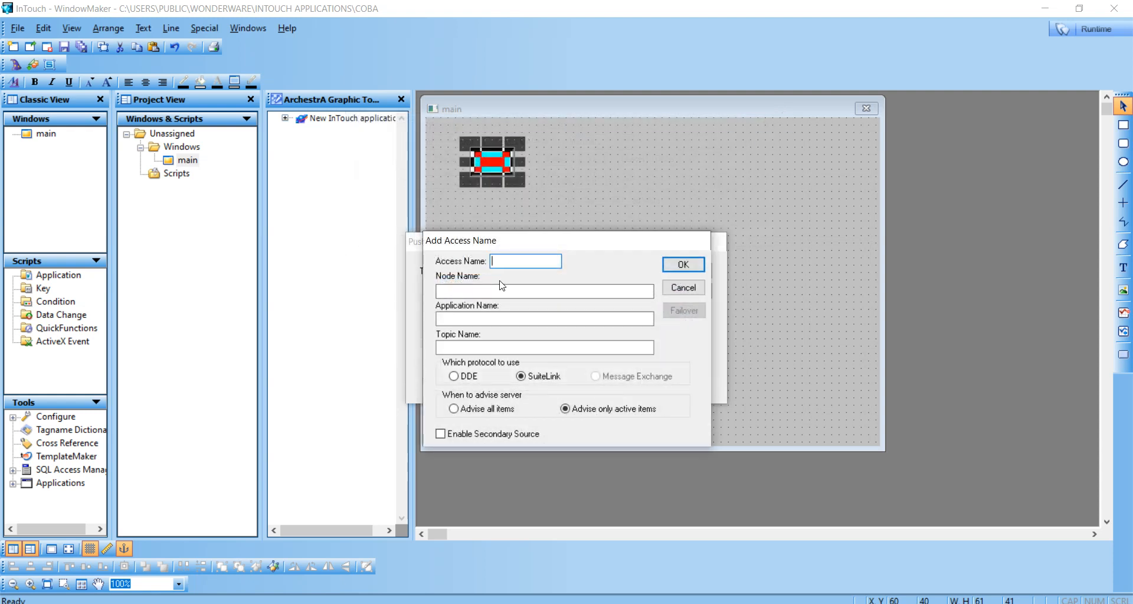
pyautogui.write('Connect')
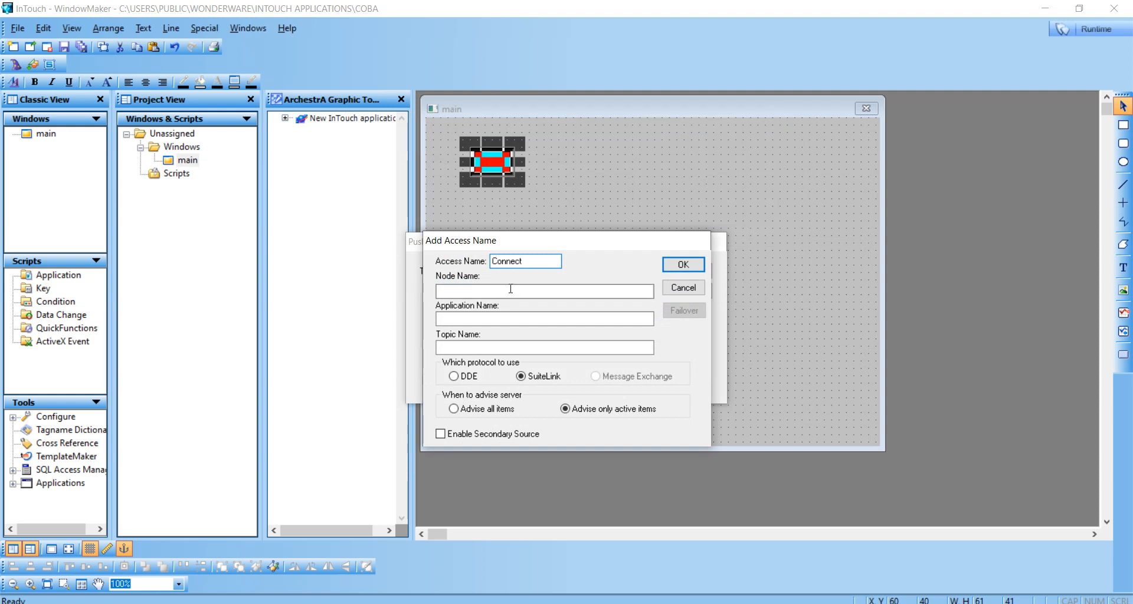
# - Look up the FastDDE/SuiteLink application name in the KEPServerEX project properties and enter server_runtime as the access name's application name
pyautogui.click(490, 319)
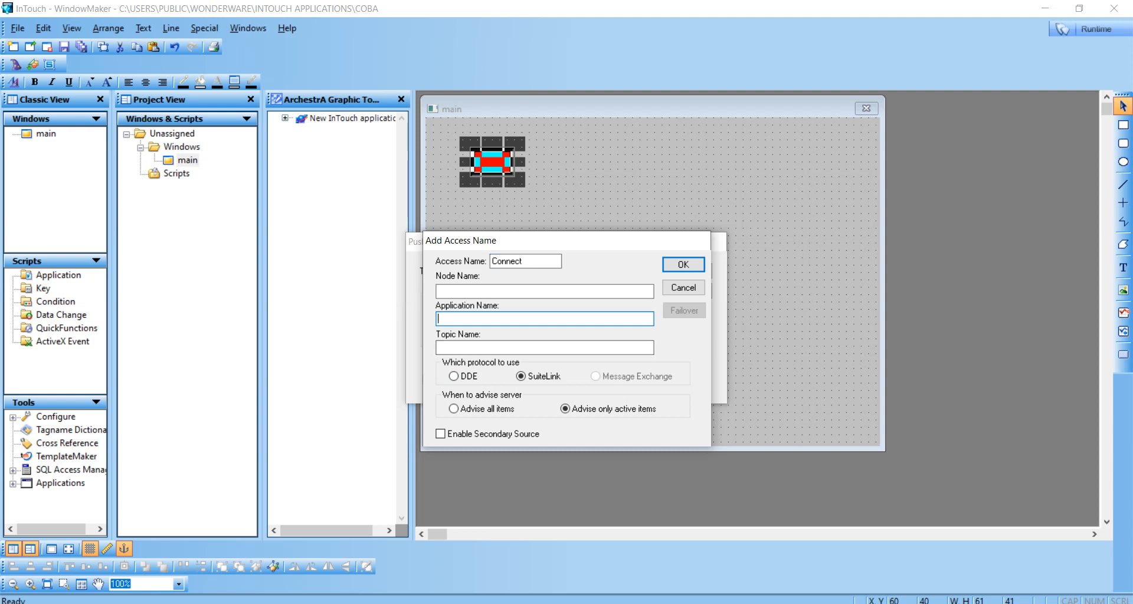
pyautogui.click(585, 603)
pyautogui.click(47, 62)
pyautogui.rightClick(47, 63)
pyautogui.click(73, 72)
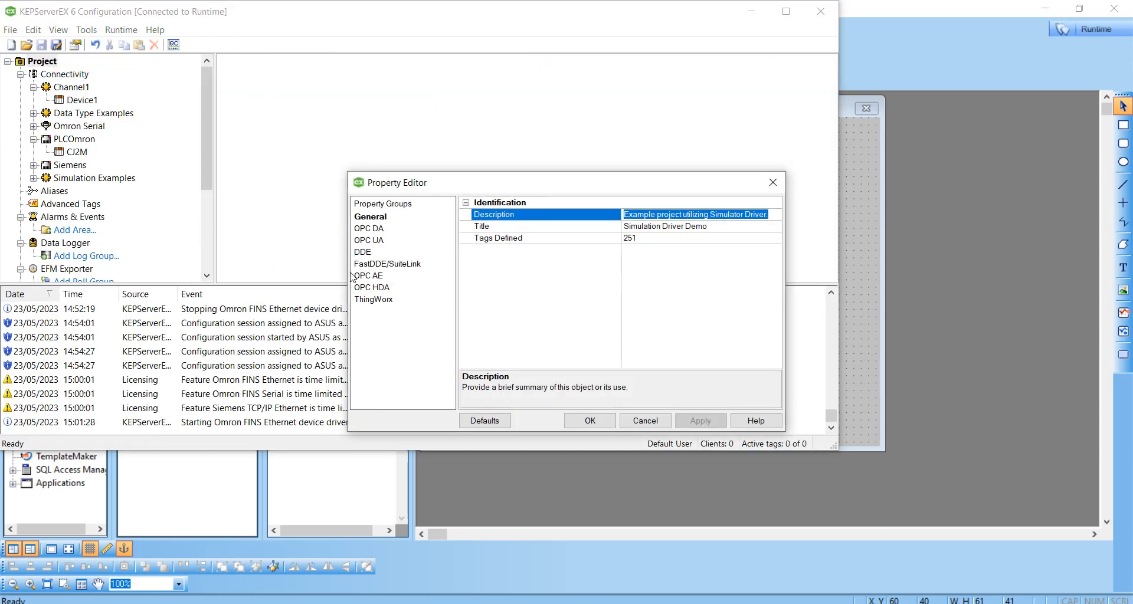
pyautogui.click(391, 264)
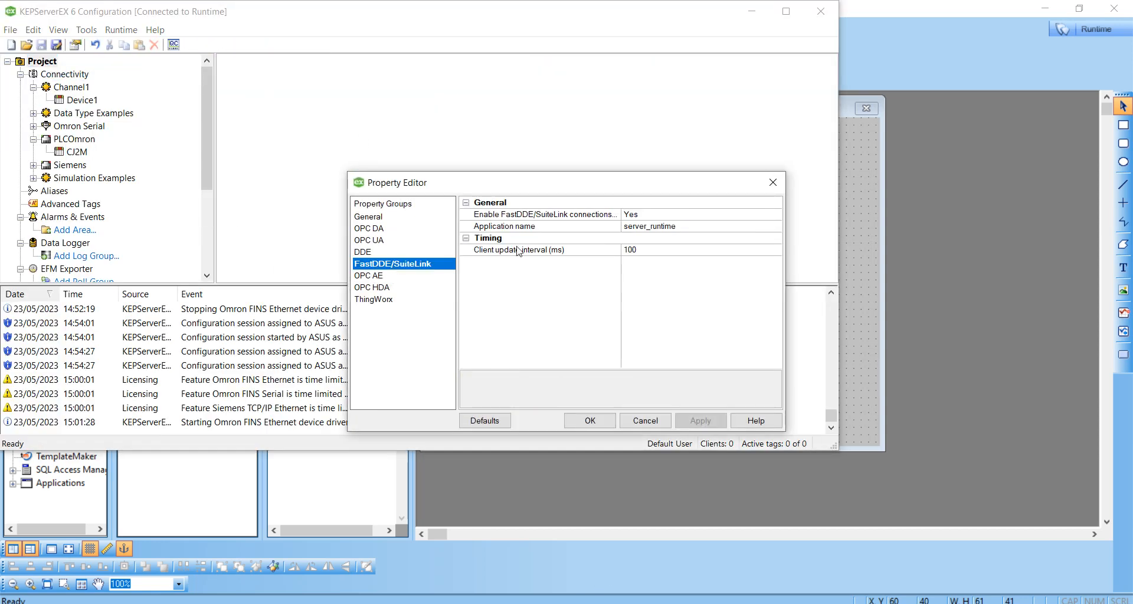
pyautogui.click(772, 182)
pyautogui.click(864, 181)
pyautogui.write('s')
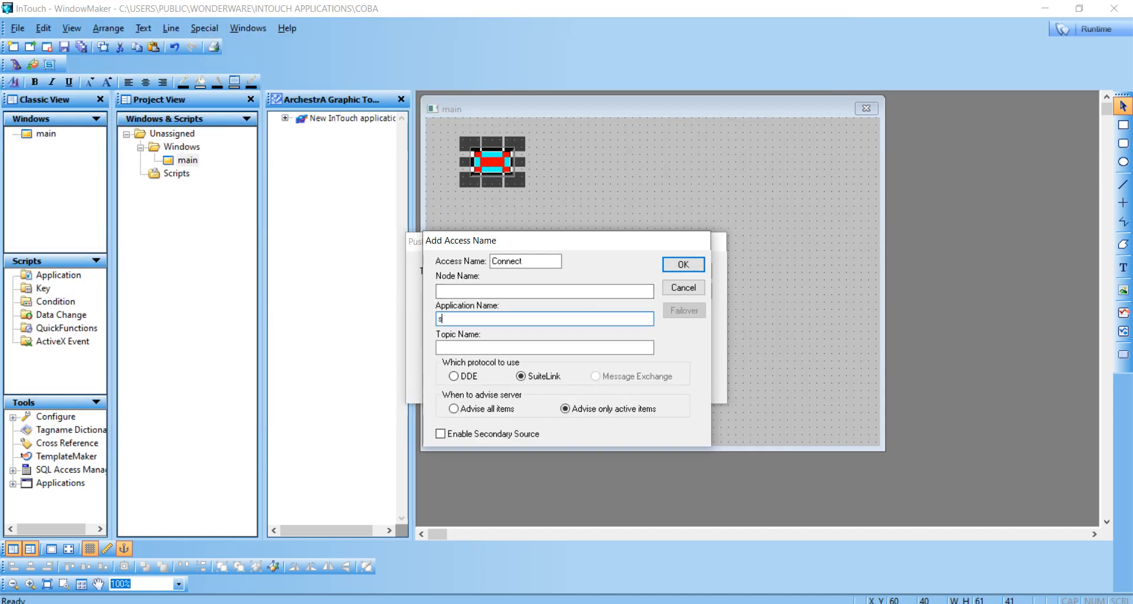
pyautogui.write('erver_runt')
pyautogui.press('Tab')
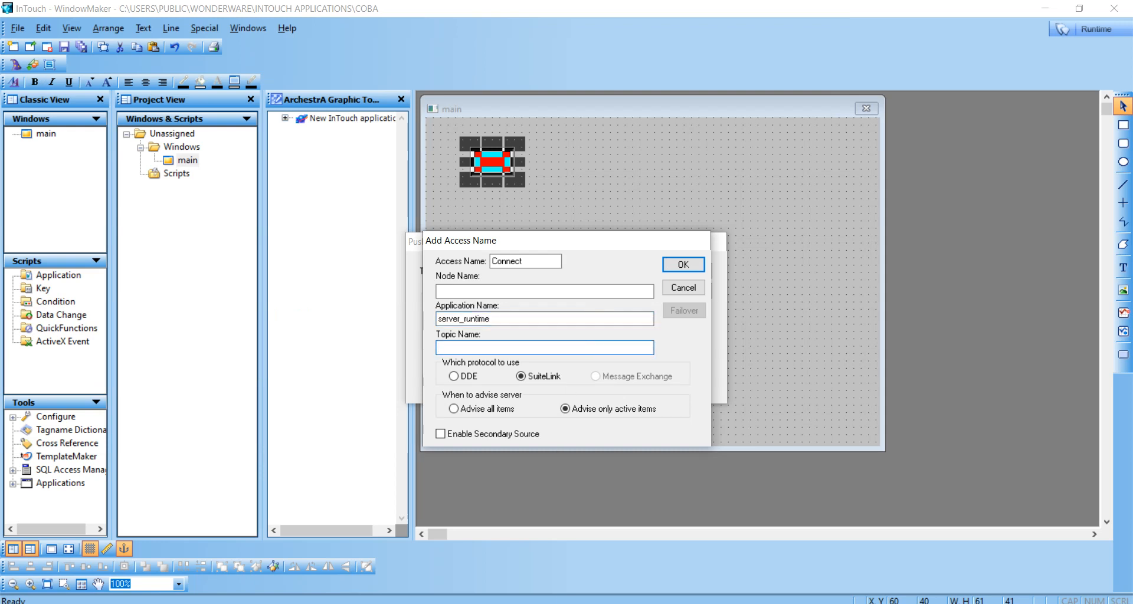
# - Check the channel and device names in KEPServerEX and set the access name's topic name to PLCOmron_CJ2M
pyautogui.hotkey('alt', 'Tab')
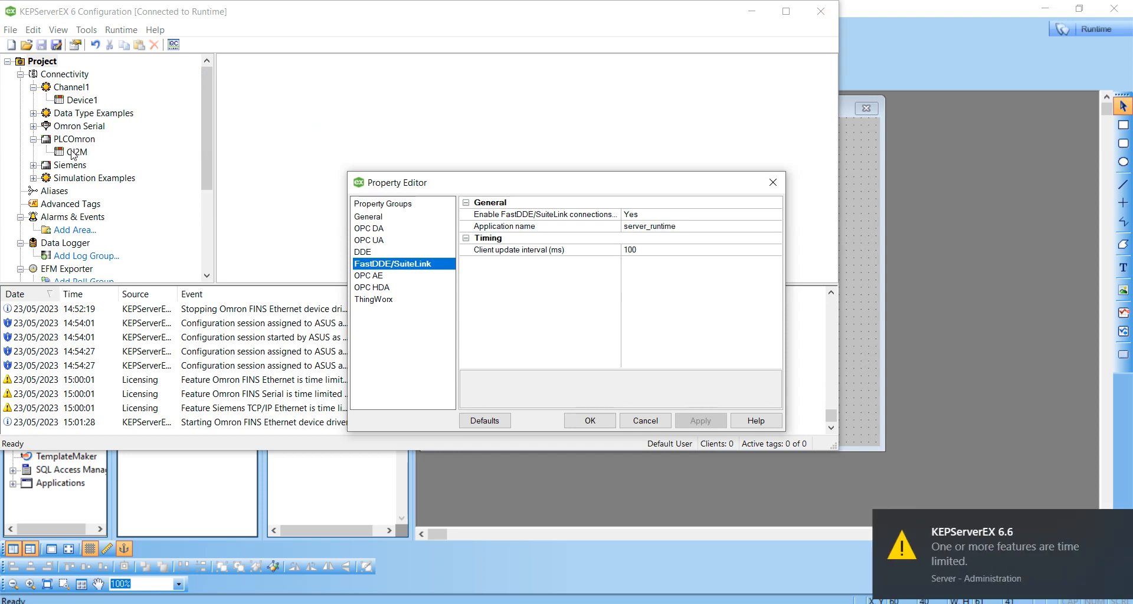
pyautogui.click(870, 184)
pyautogui.click(565, 346)
pyautogui.write('PLC')
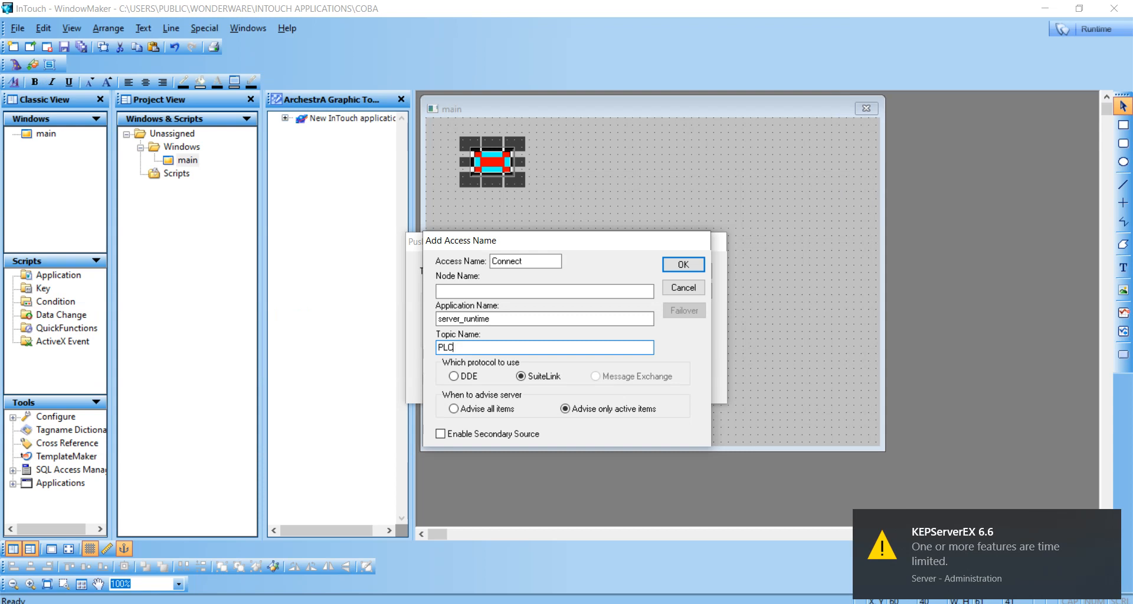
pyautogui.write('Omron_CJ2M')
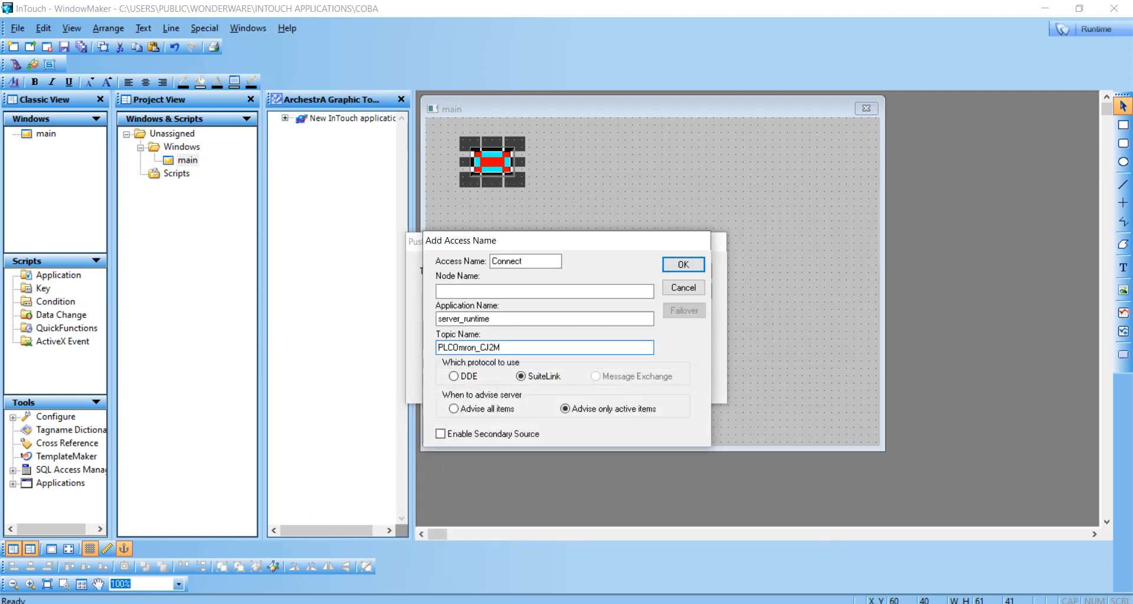
# - Recheck the SuiteLink properties in KEPServerEX, save the Connect access name with the SuiteLink protocol and assign it to Button1
pyautogui.hotkey('alt', 'Tab')
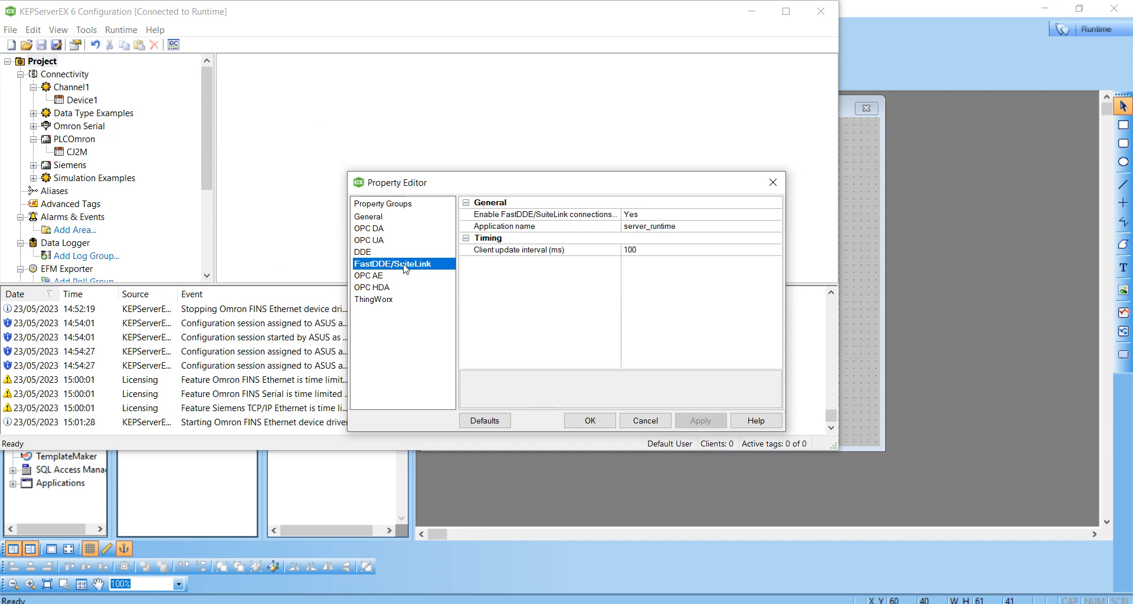
pyautogui.click(855, 246)
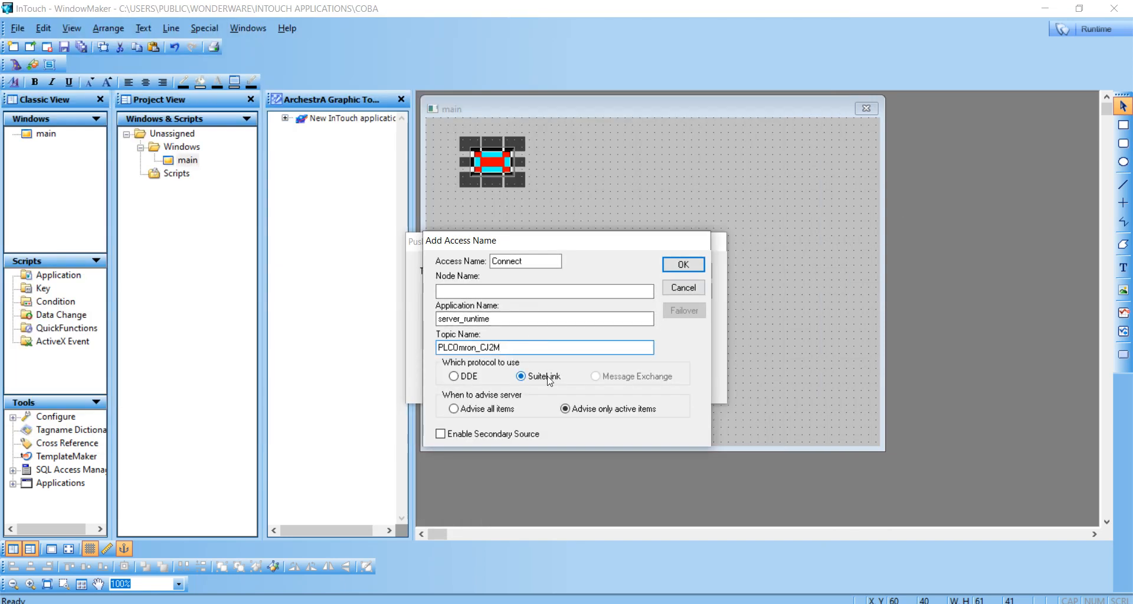
pyautogui.click(683, 266)
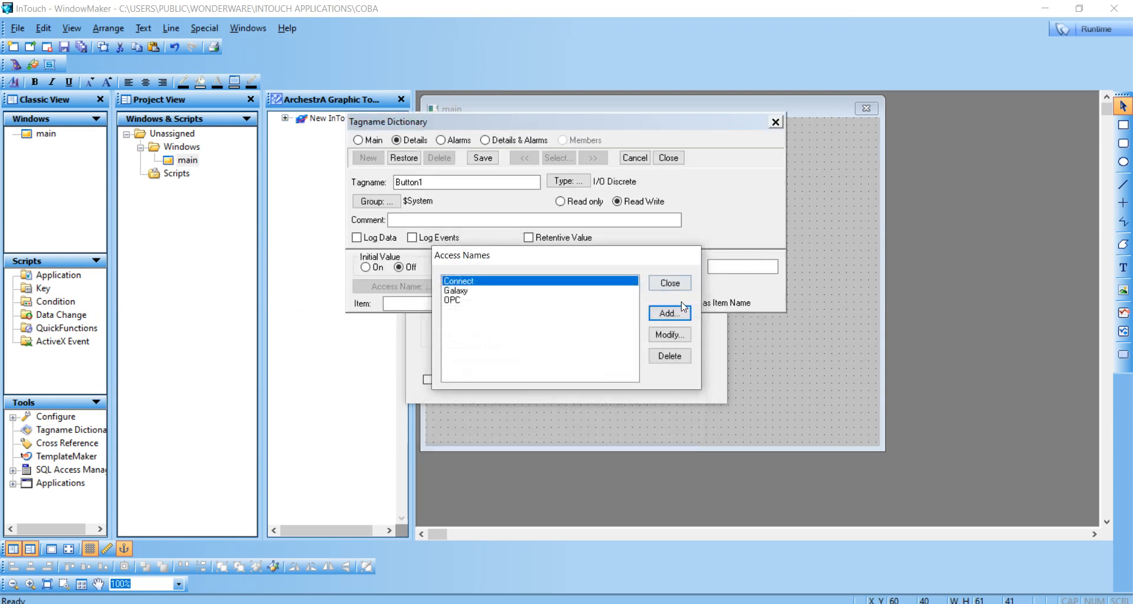
pyautogui.click(670, 284)
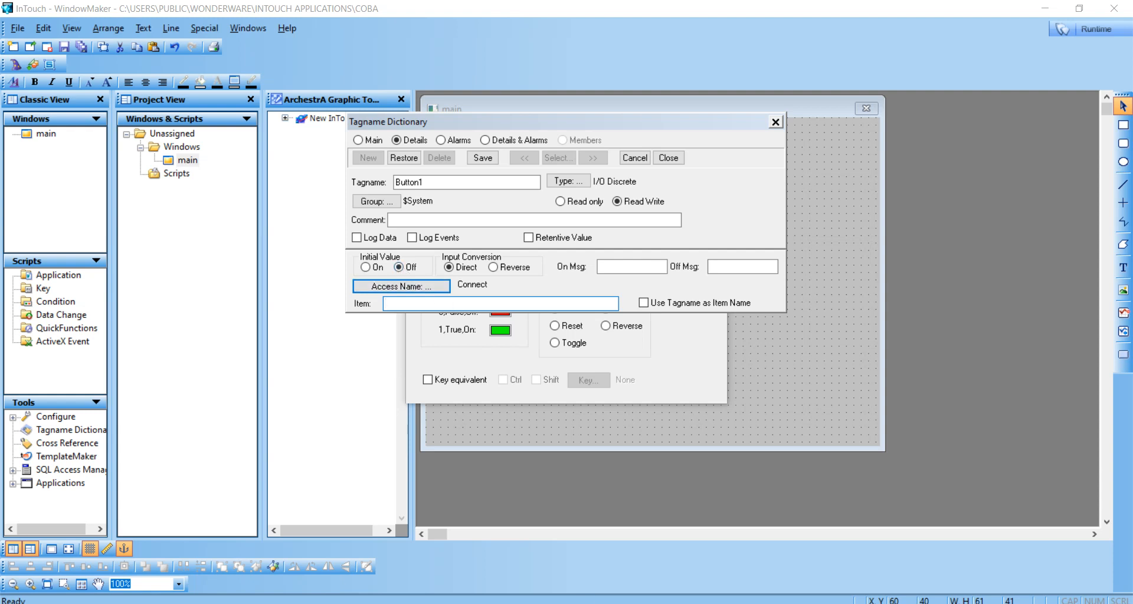
# - Look up the CJ2M device's lamp tag name in KEPServerEX and set Button1's item to lampu1
pyautogui.hotkey('alt', 'Tab')
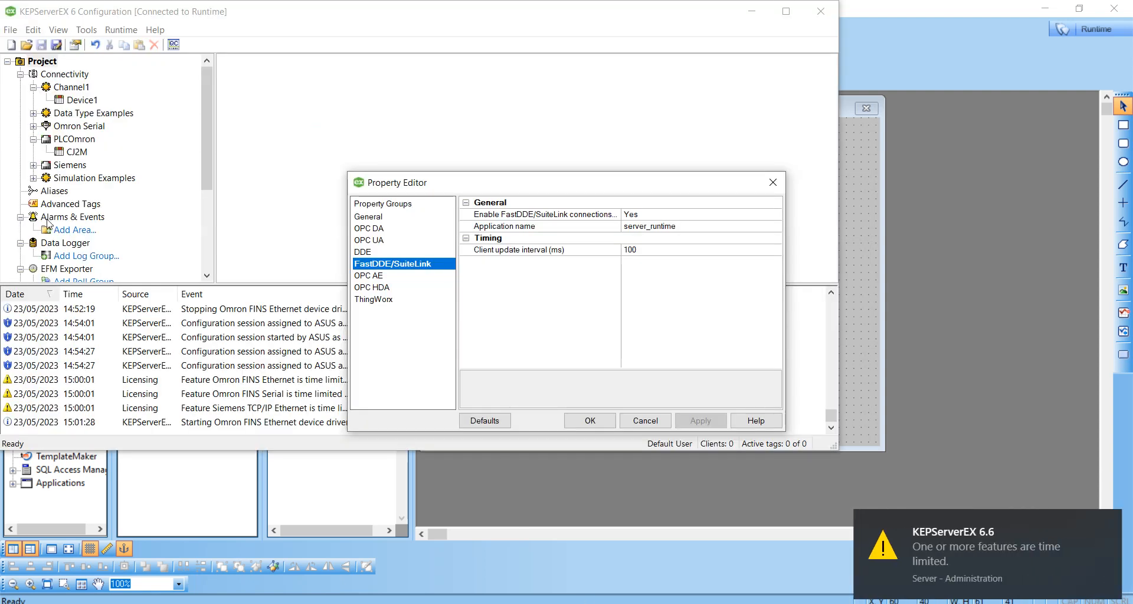
pyautogui.doubleClick(76, 152)
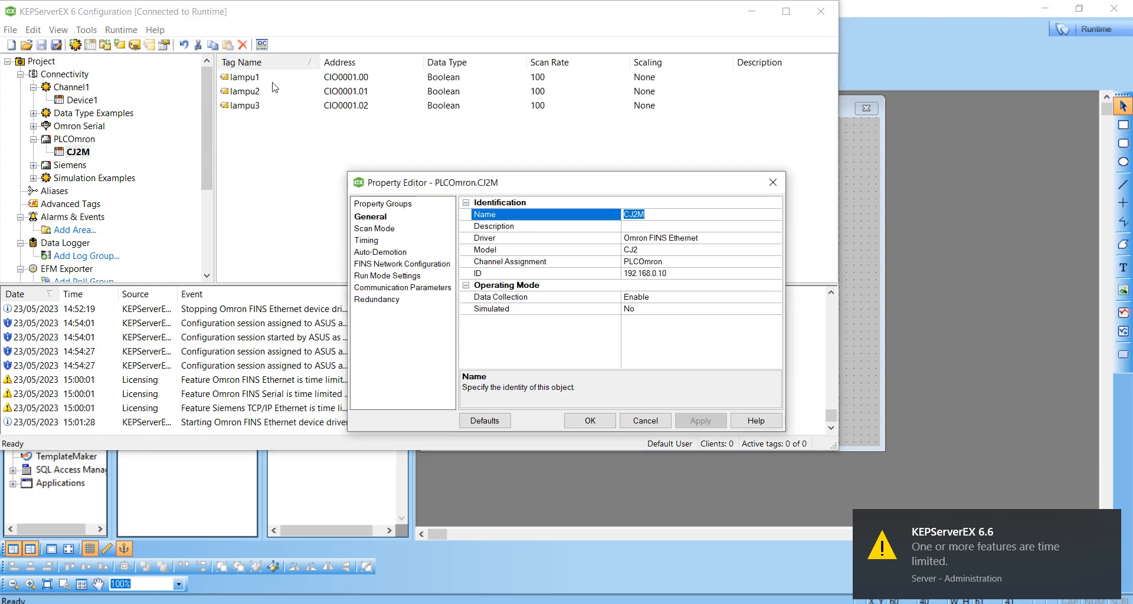
pyautogui.click(860, 284)
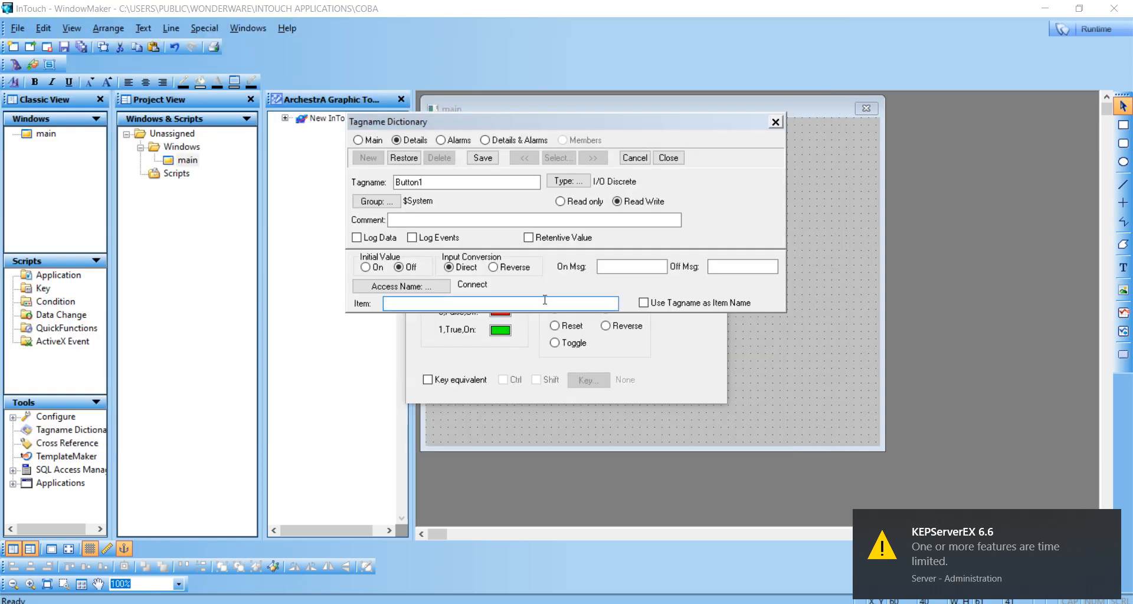
pyautogui.write('u1')
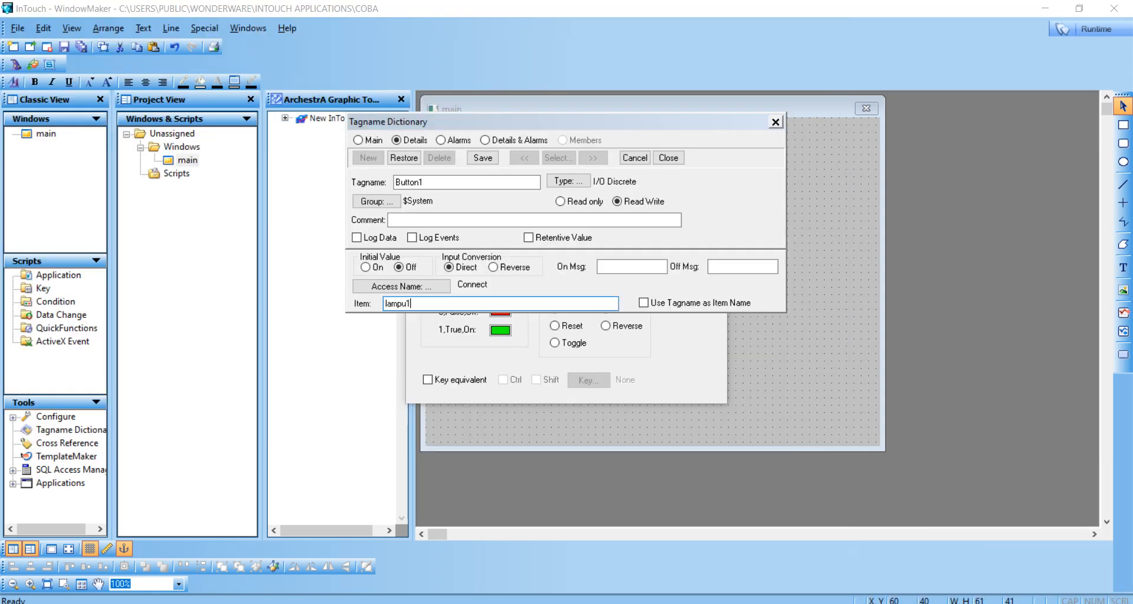
# - Save the Button1 tag definition and accept the pushbutton's settings in the main window
pyautogui.click(669, 158)
pyautogui.press('Return')
pyautogui.click(567, 245)
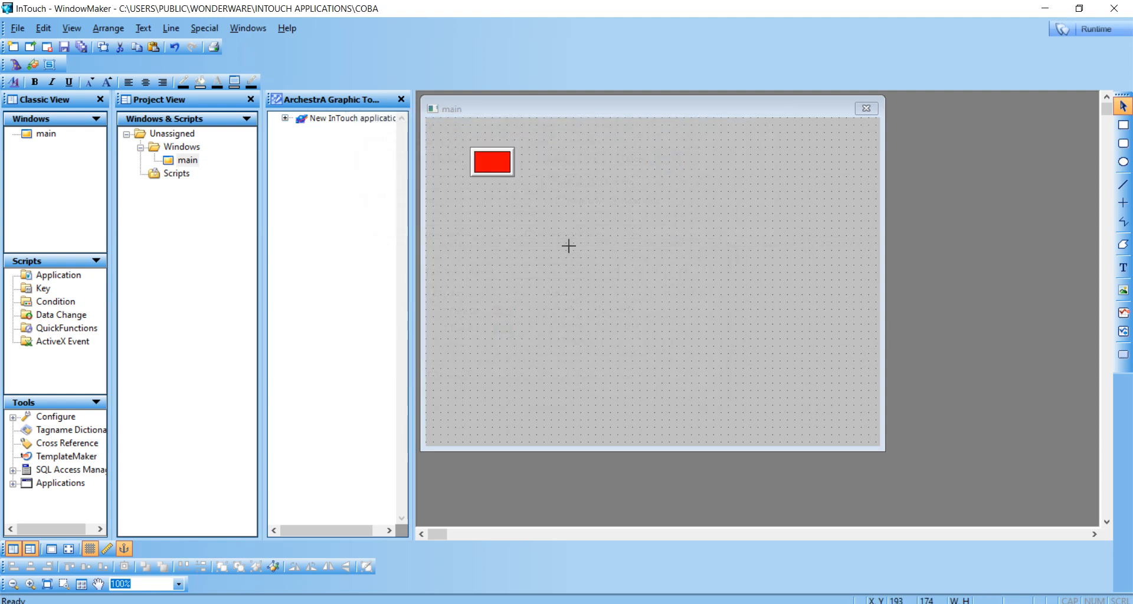
# - Set the fill colour of the Button1 pushbutton's 0,False,Off state to light grey
pyautogui.click(498, 162)
pyautogui.doubleClick(496, 161)
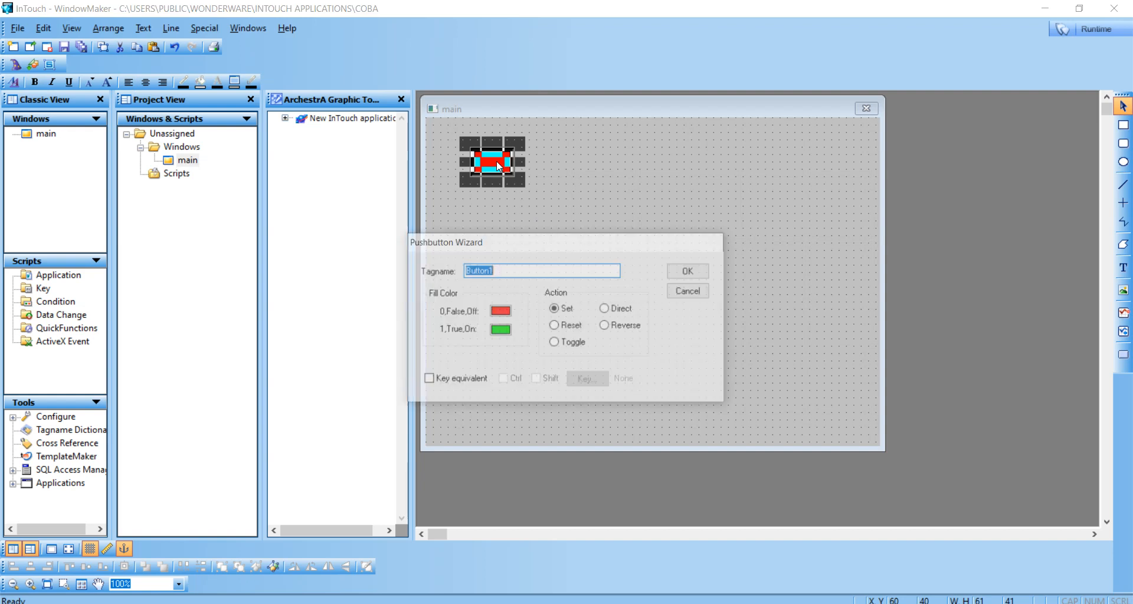
pyautogui.click(500, 311)
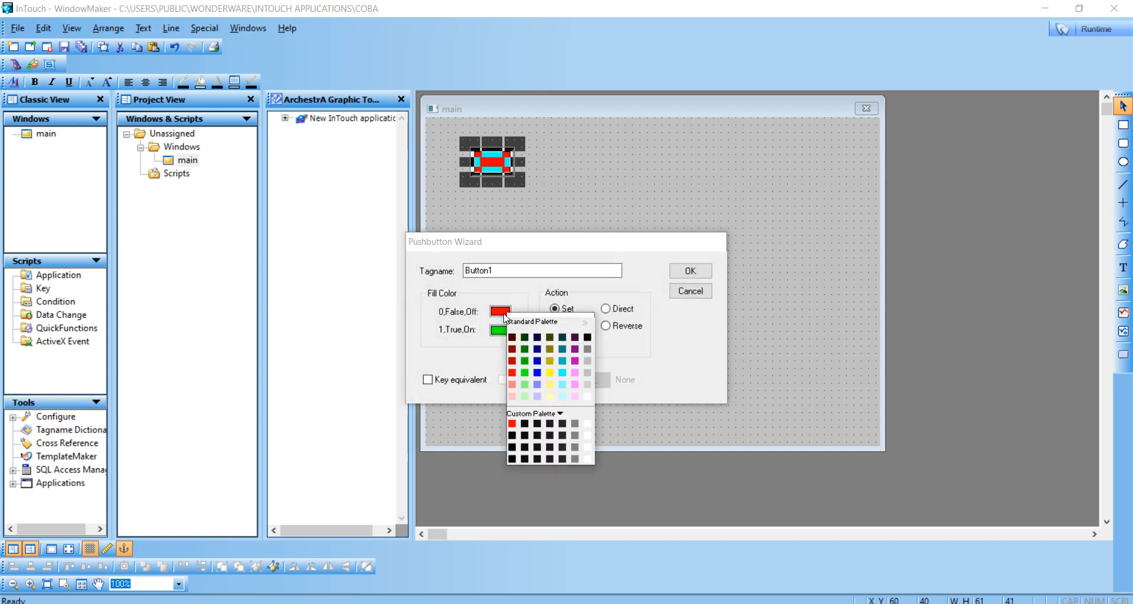
pyautogui.click(587, 372)
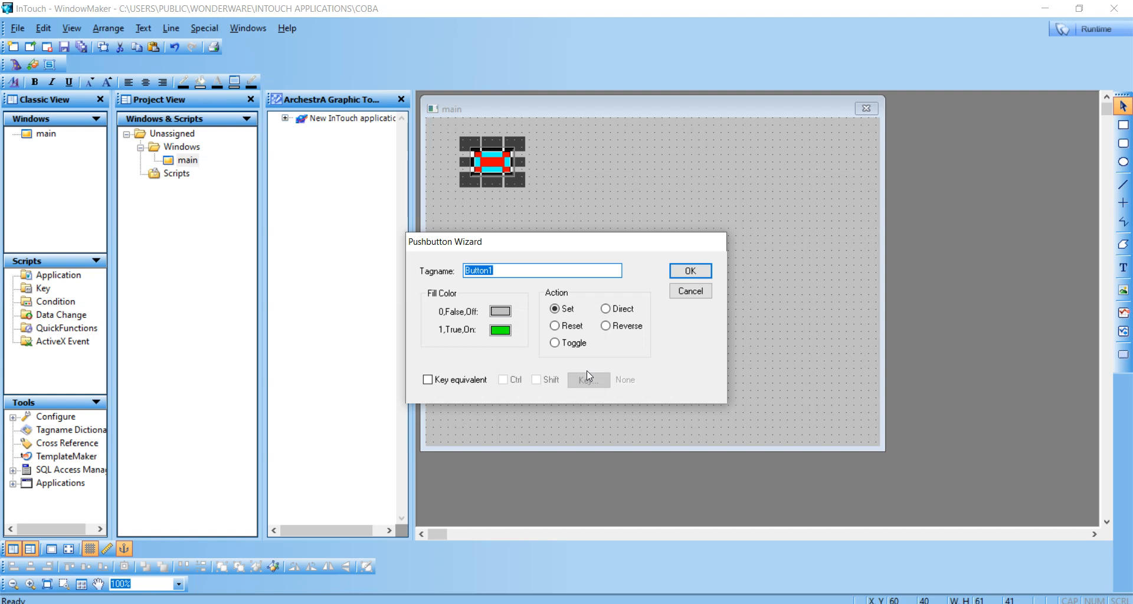
pyautogui.click(702, 274)
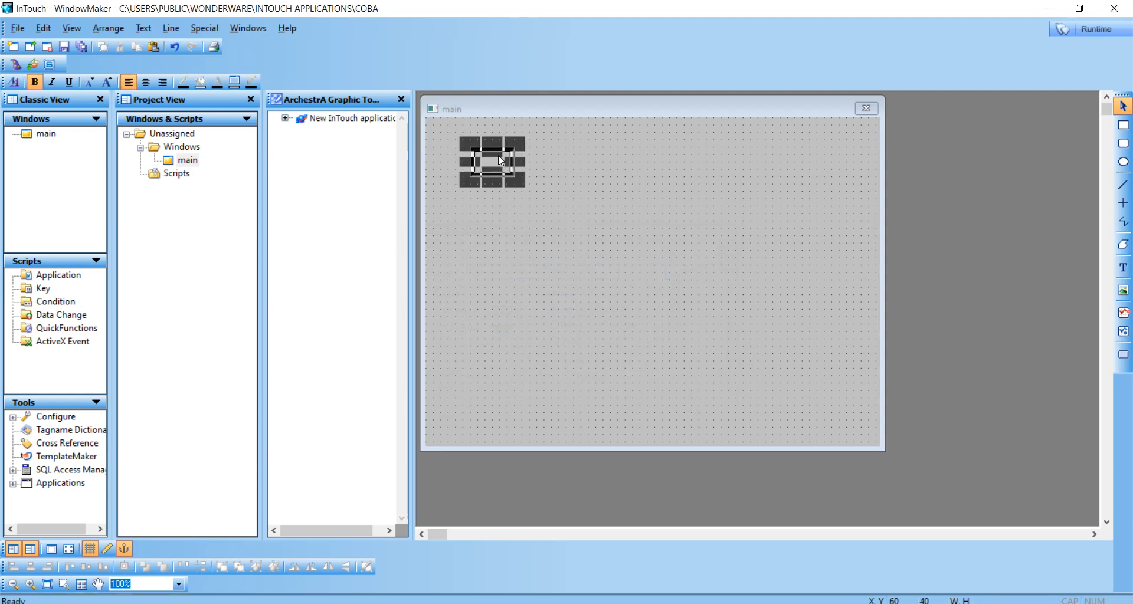
# - Duplicate the pushbutton directly below the first one and assign the copy the new tagname Button2
pyautogui.click(485, 237)
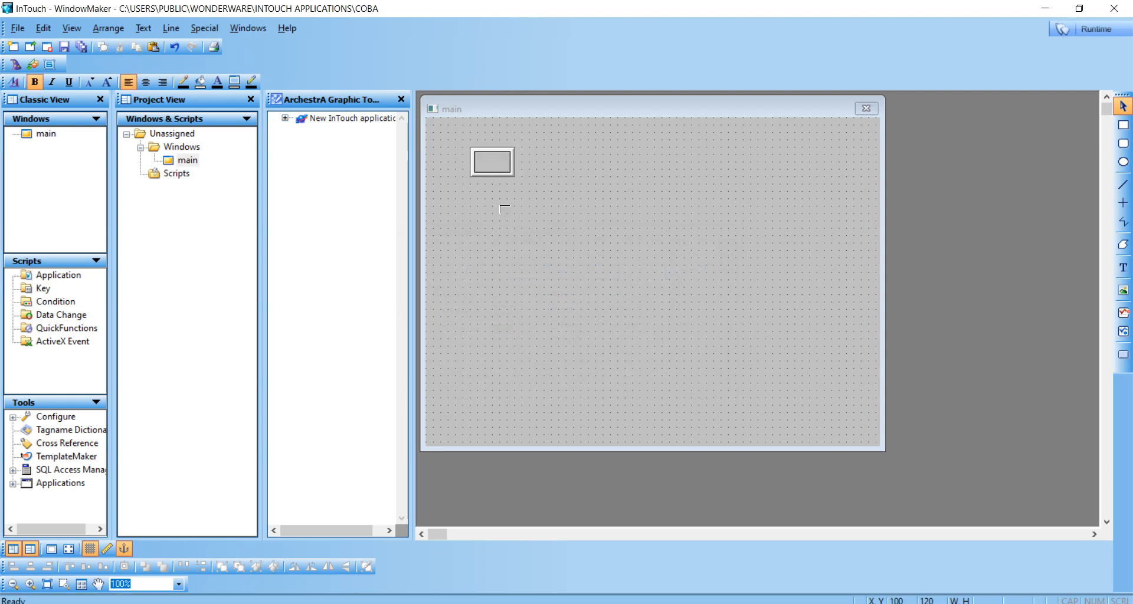
pyautogui.click(470, 192)
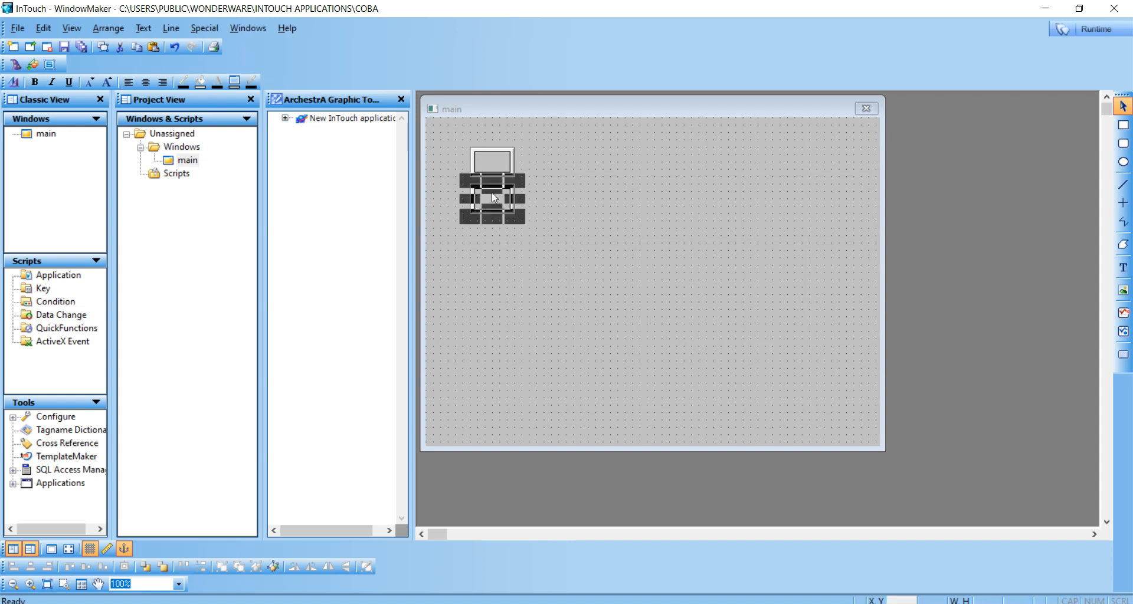
pyautogui.doubleClick(506, 216)
pyautogui.click(506, 268)
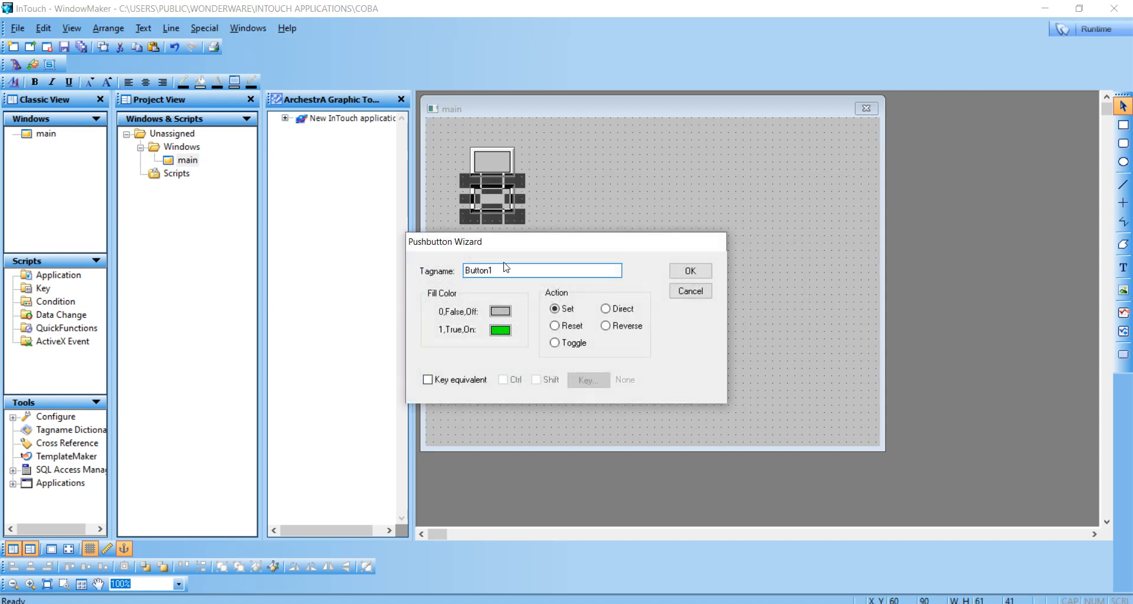
pyautogui.press('Return')
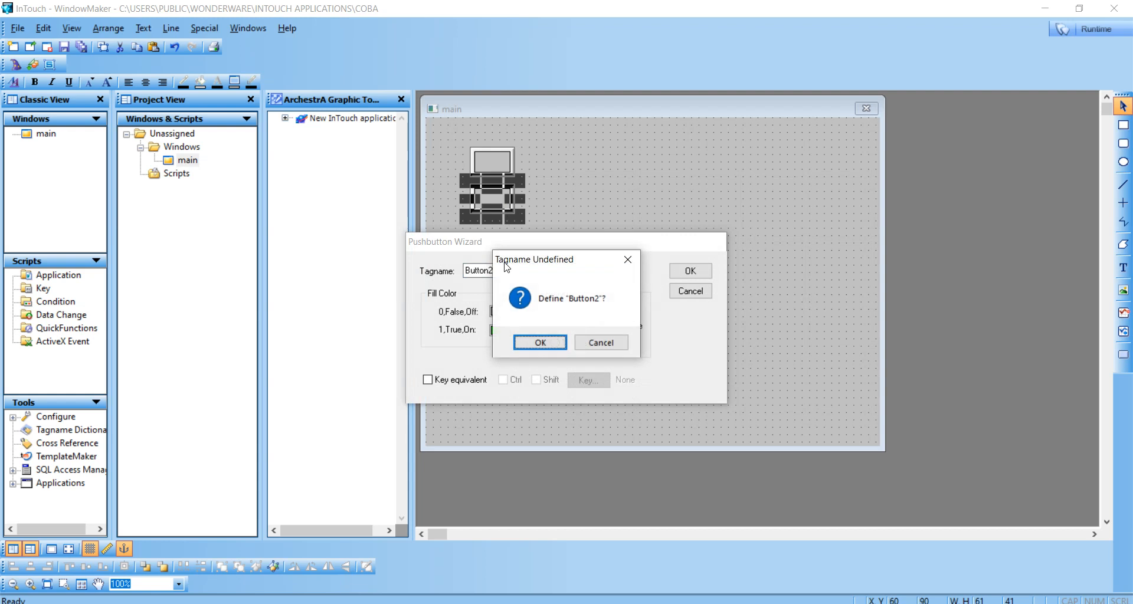
pyautogui.press('Return')
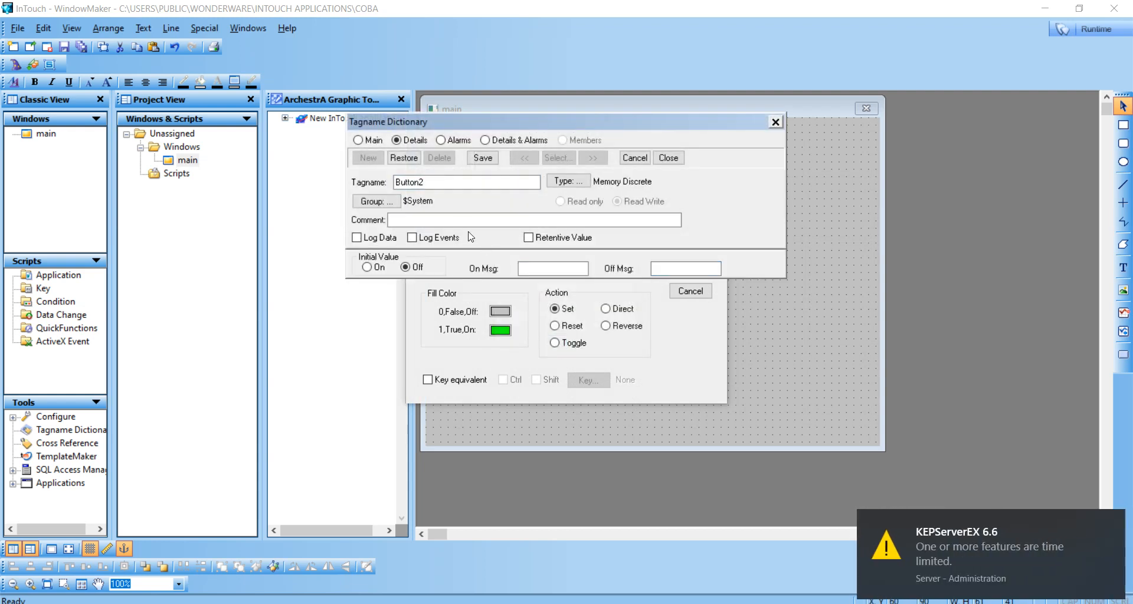
# - Define Button2 as an I/O Discrete tag on the Connect access name with item lampu2
pyautogui.click(567, 181)
pyautogui.click(432, 115)
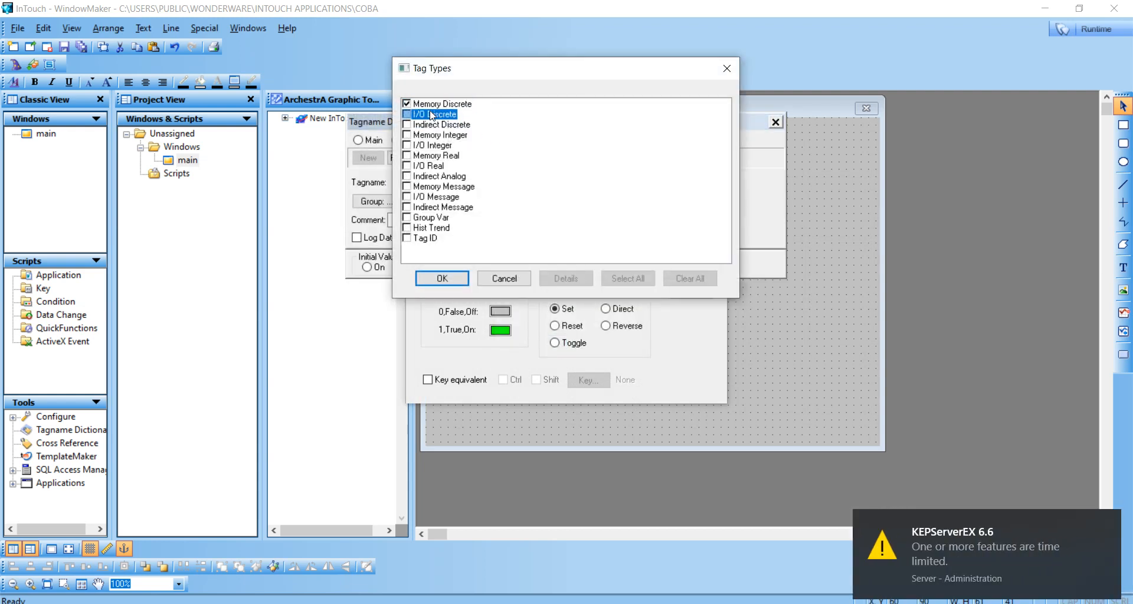
pyautogui.click(441, 277)
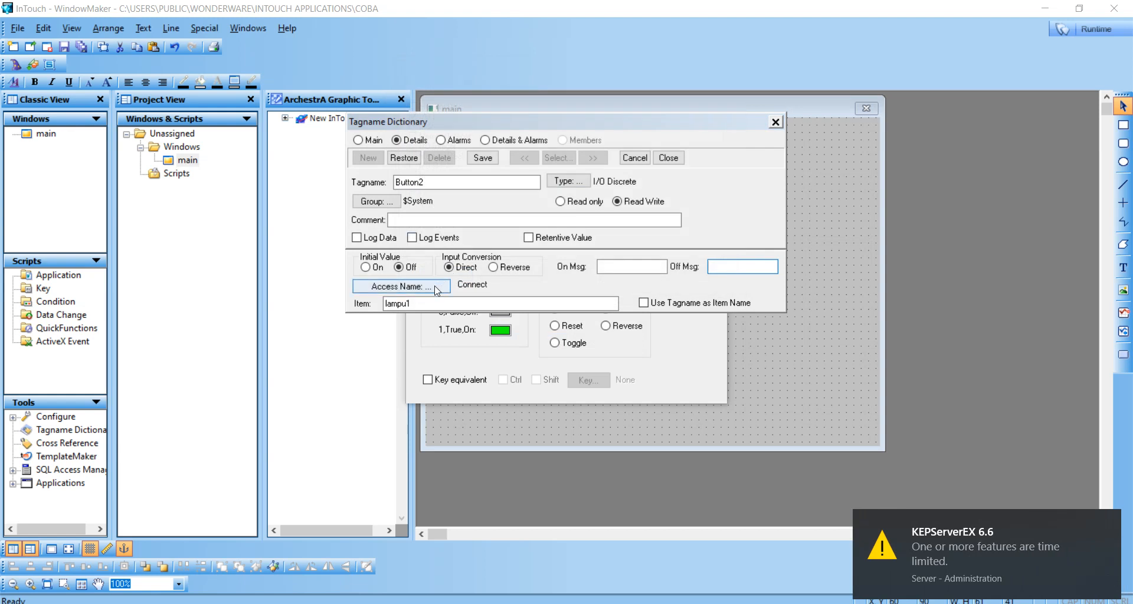
pyautogui.click(430, 300)
pyautogui.press('BackSpace')
pyautogui.write('2')
pyautogui.click(669, 158)
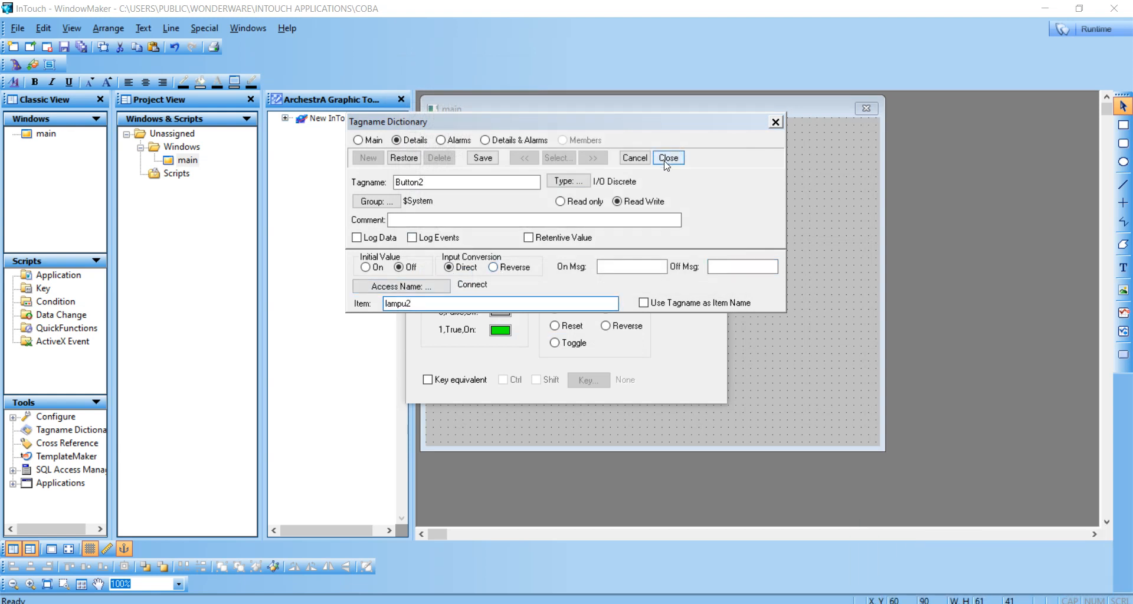
# - Paste a third pushbutton below the second one and assign it the new tagname Button3
pyautogui.click(493, 195)
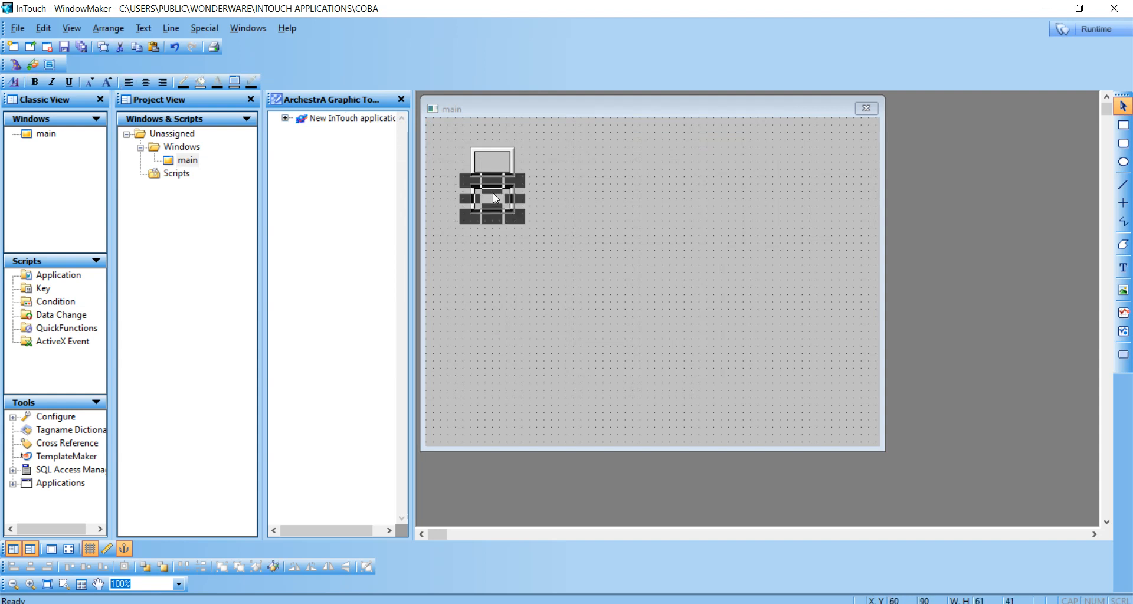
pyautogui.click(502, 283)
pyautogui.hotkey('ctrl', 'v')
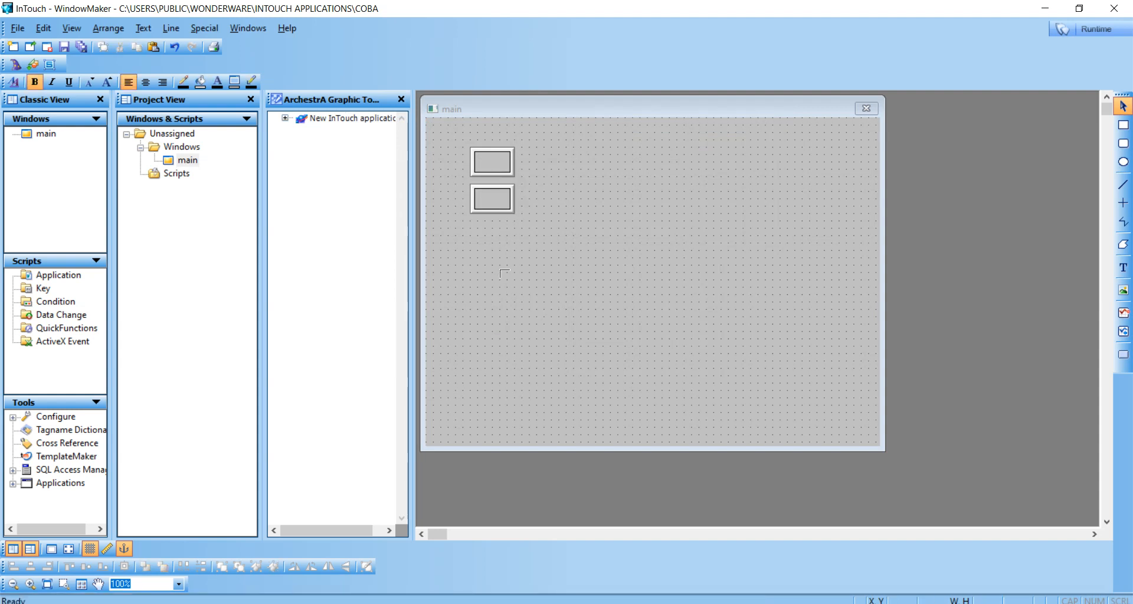
pyautogui.click(470, 221)
pyautogui.click(550, 229)
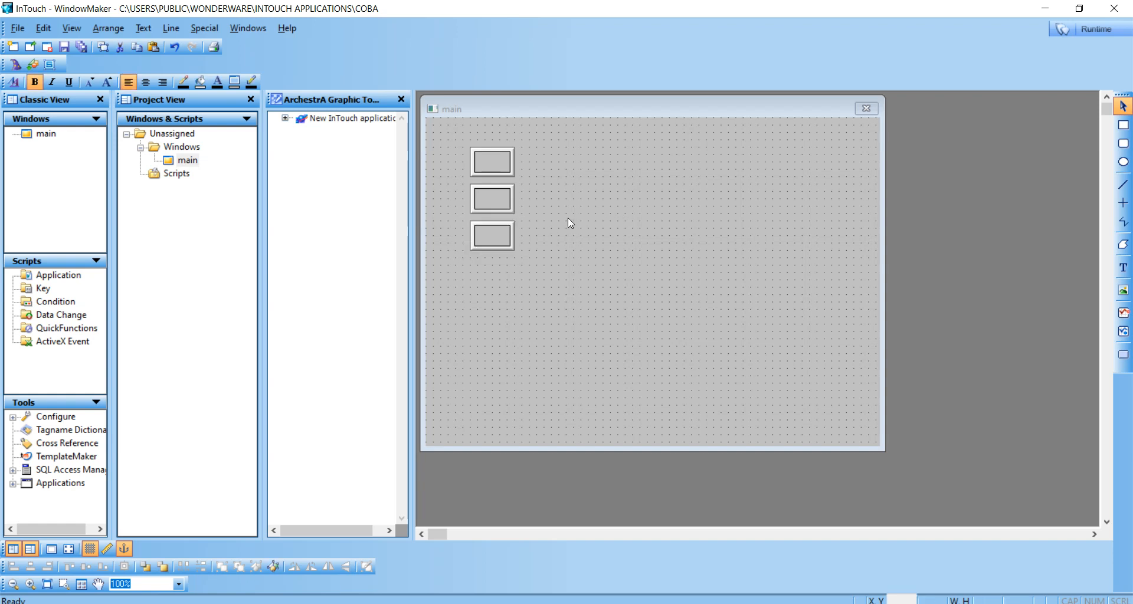
pyautogui.doubleClick(497, 238)
pyautogui.click(569, 268)
pyautogui.press('Return')
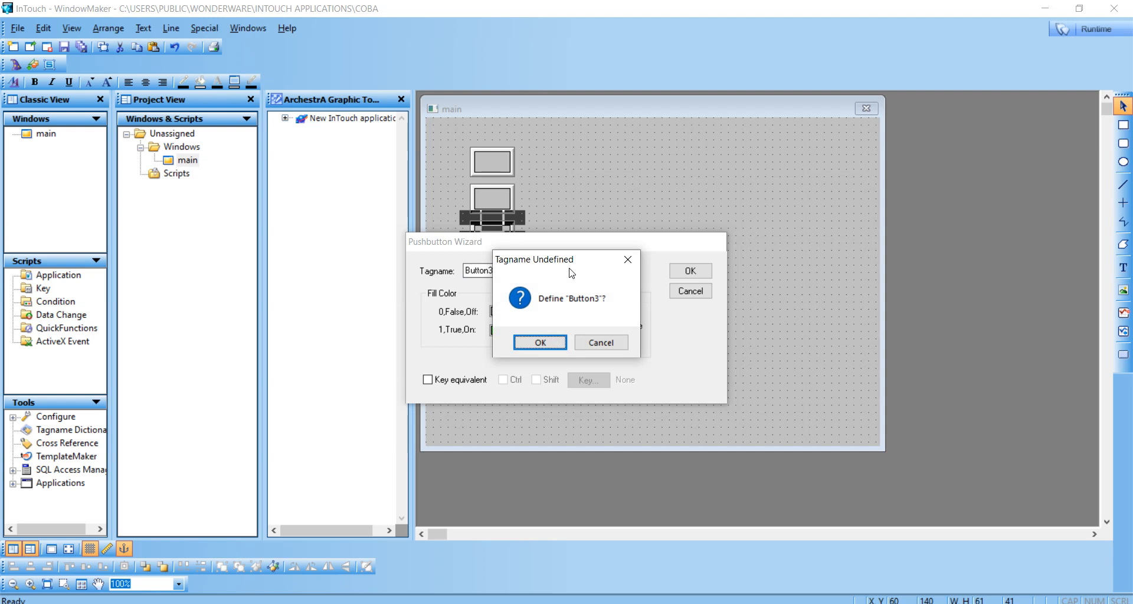
pyautogui.press('Return')
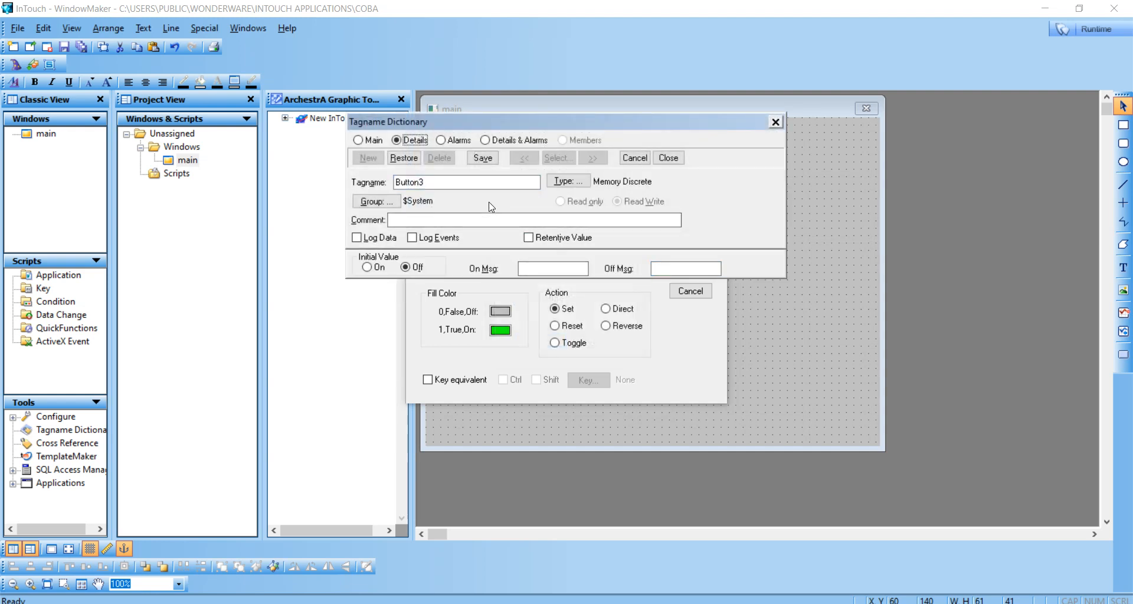
# - Define Button3 as an I/O Discrete tag on the Connect access name with item lampu3
pyautogui.click(568, 184)
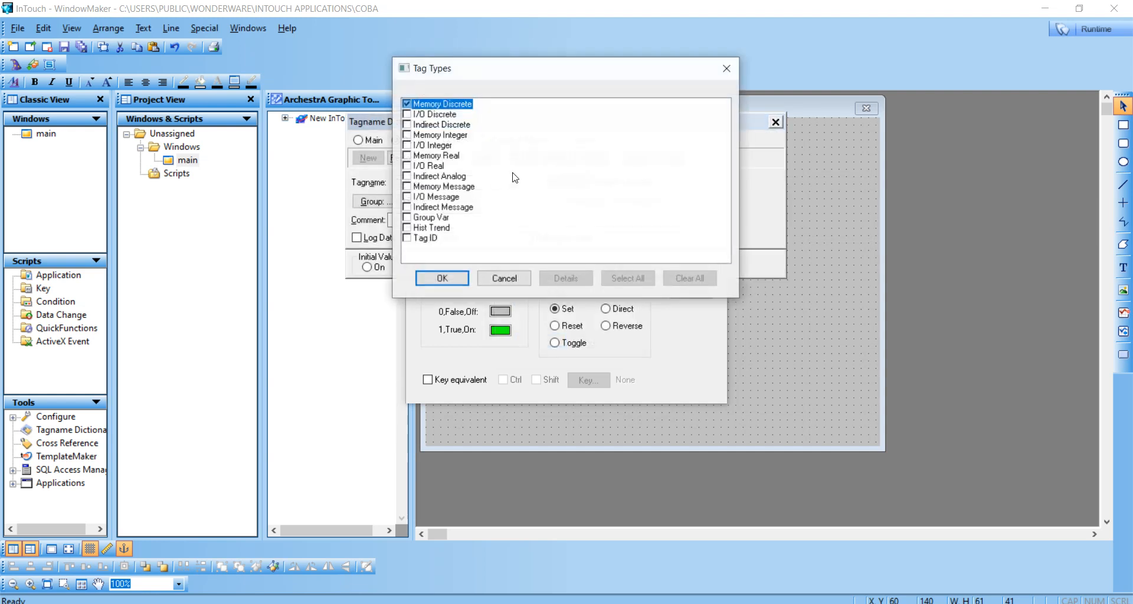
pyautogui.click(438, 115)
pyautogui.click(442, 278)
pyautogui.click(441, 302)
pyautogui.write('lampu2')
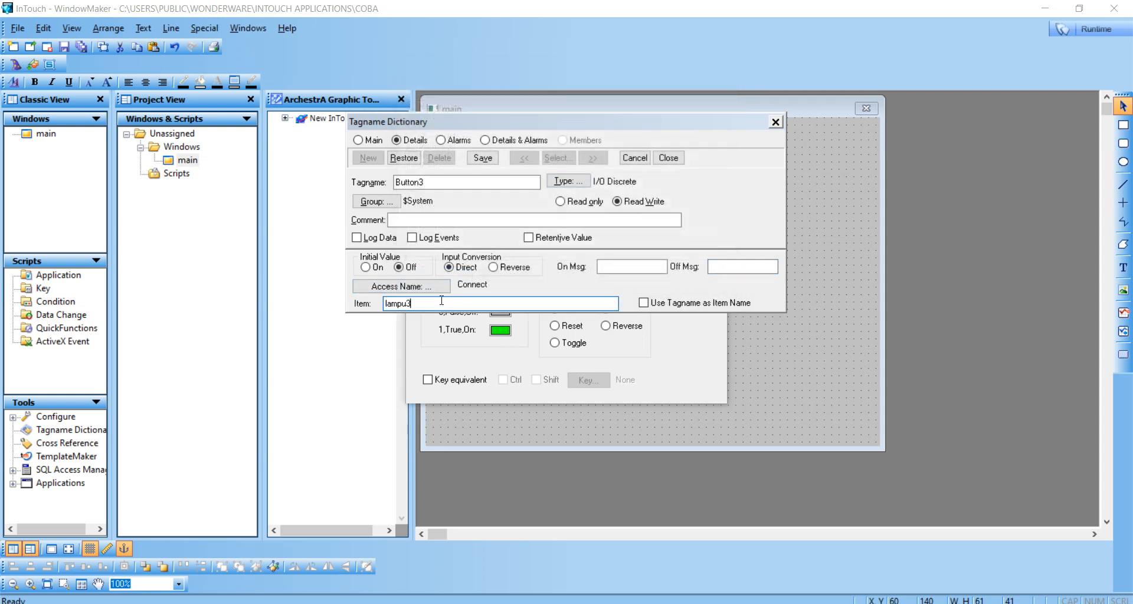
pyautogui.click(669, 158)
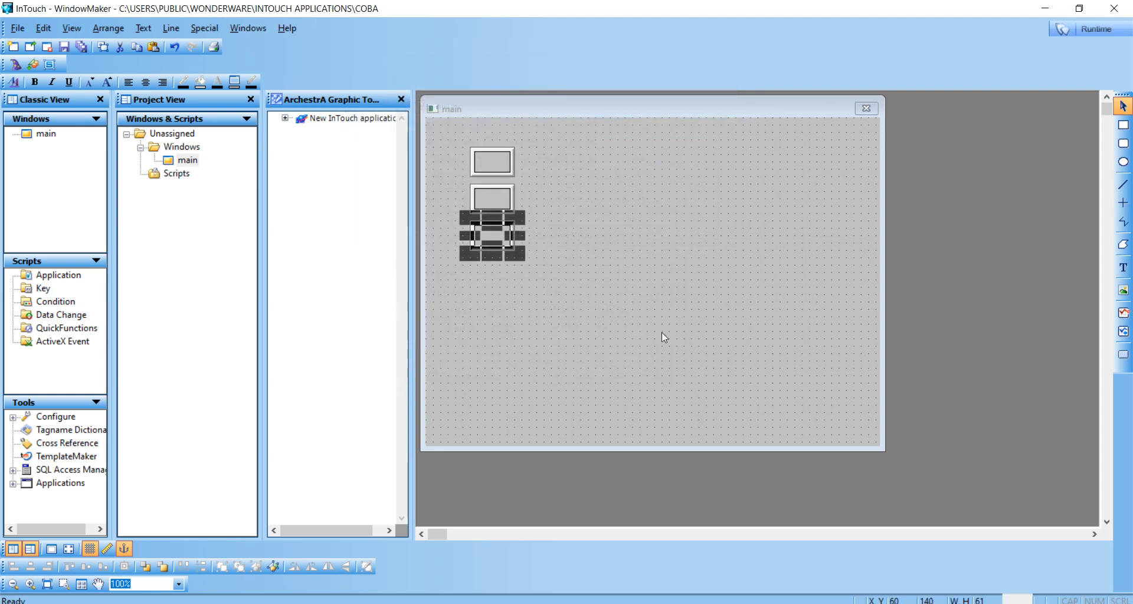
pyautogui.click(627, 242)
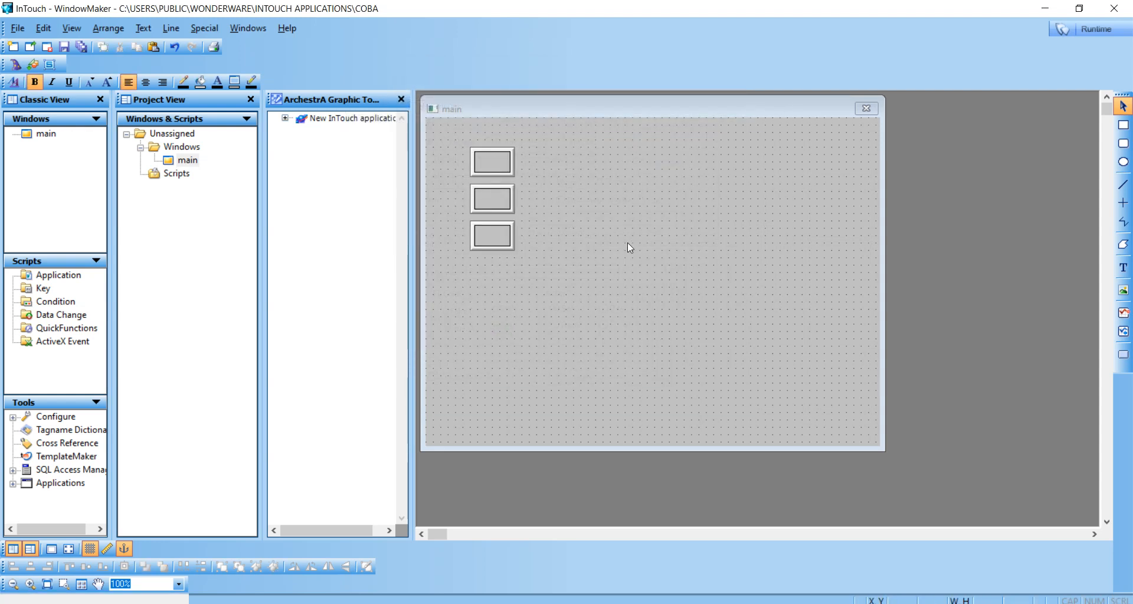
# - Insert a Tube Light from the Lights wizards beside the first pushbutton in the main window
pyautogui.click(19, 64)
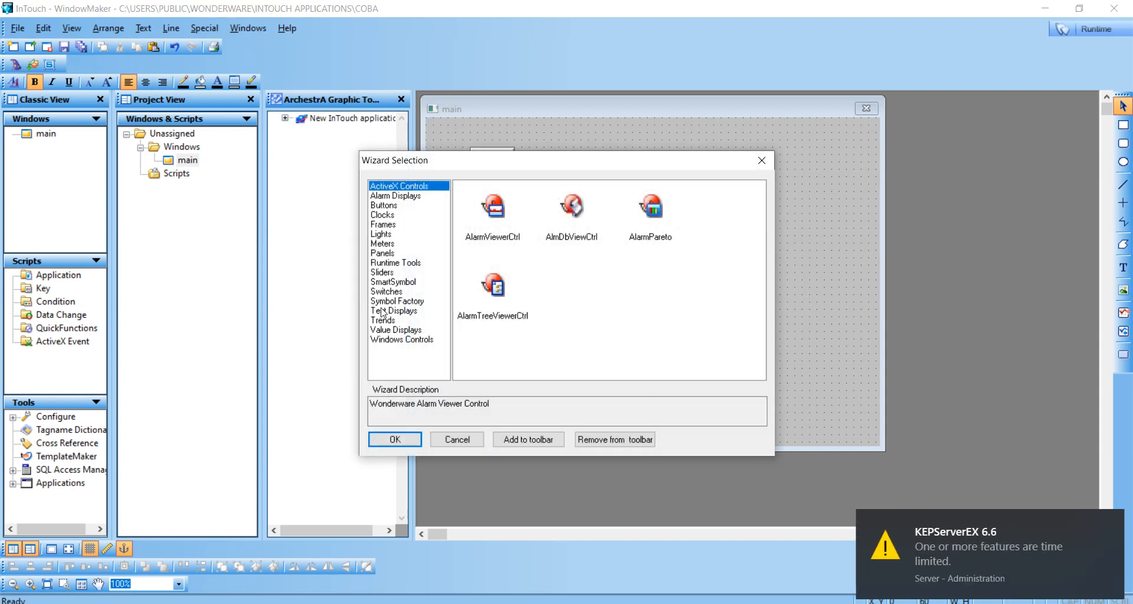
pyautogui.click(384, 195)
pyautogui.click(387, 224)
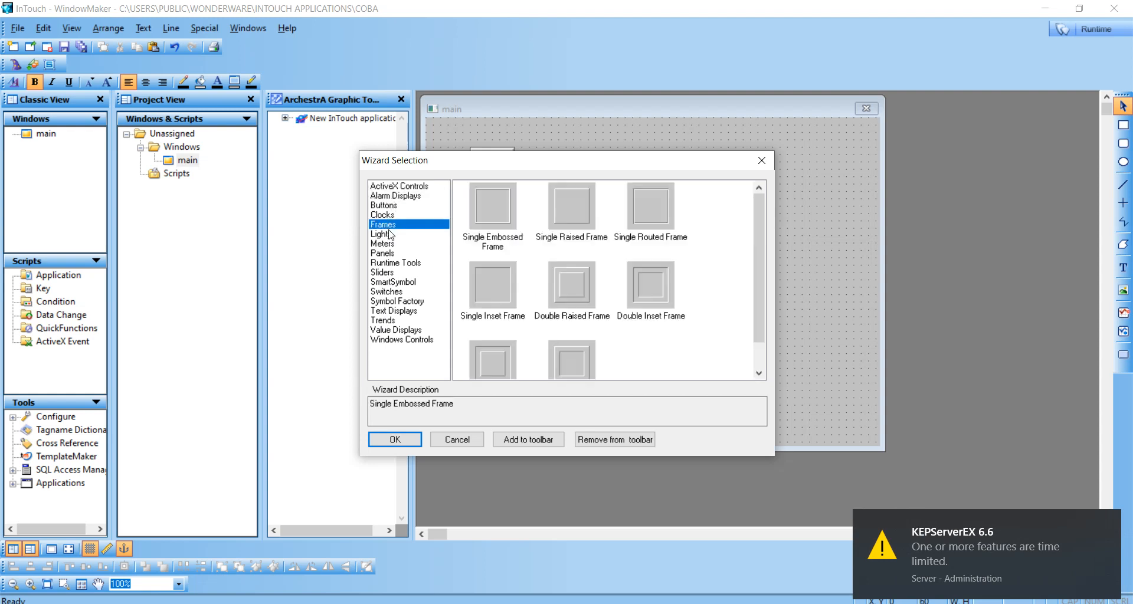
pyautogui.click(388, 235)
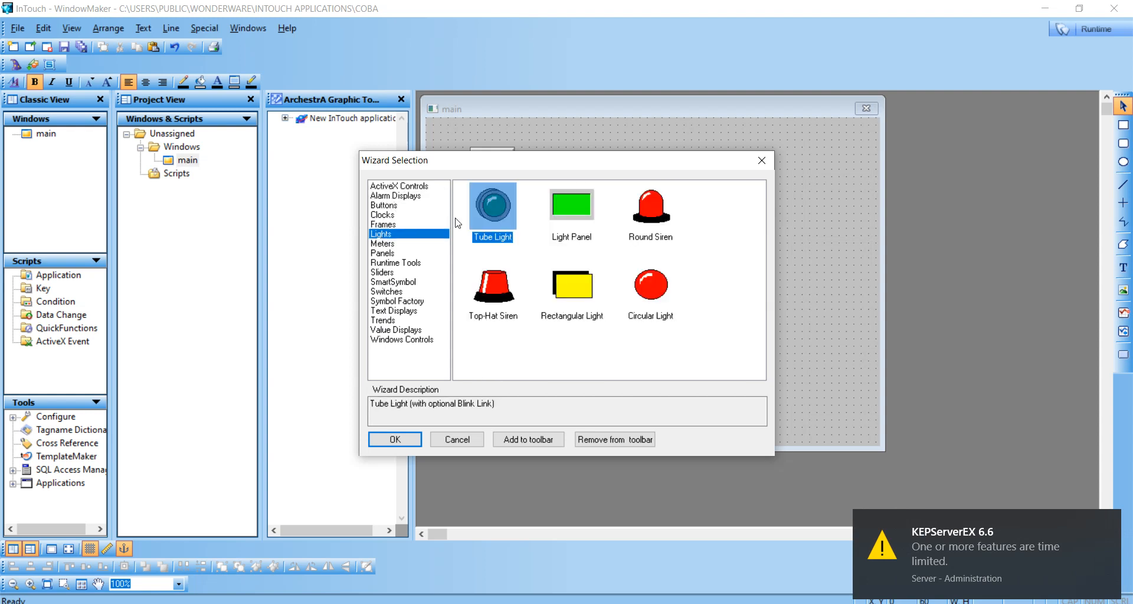
pyautogui.click(416, 440)
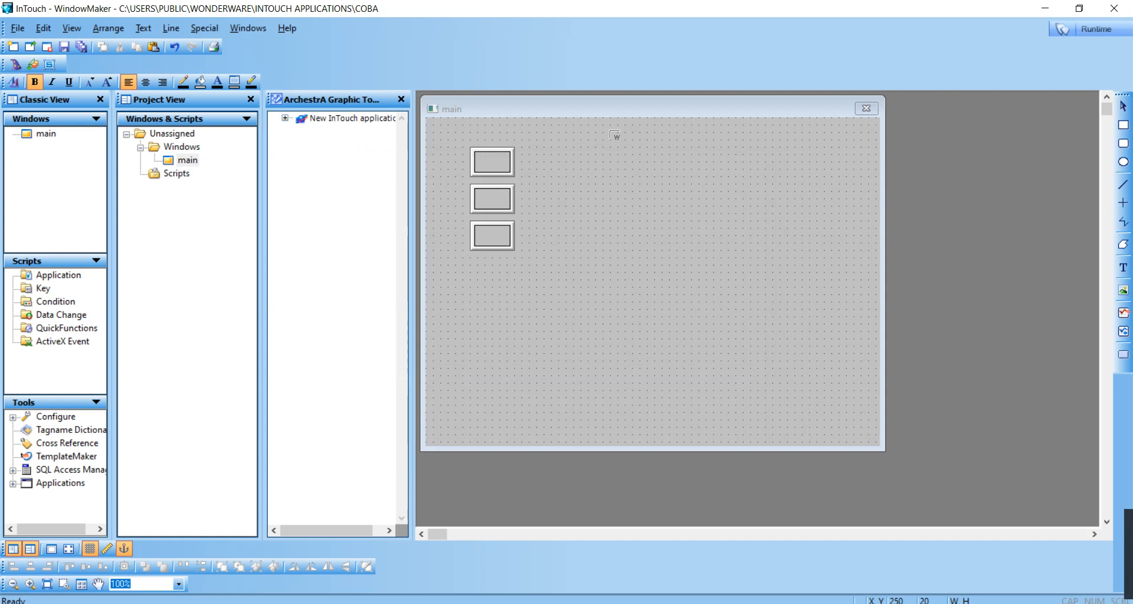
pyautogui.click(552, 141)
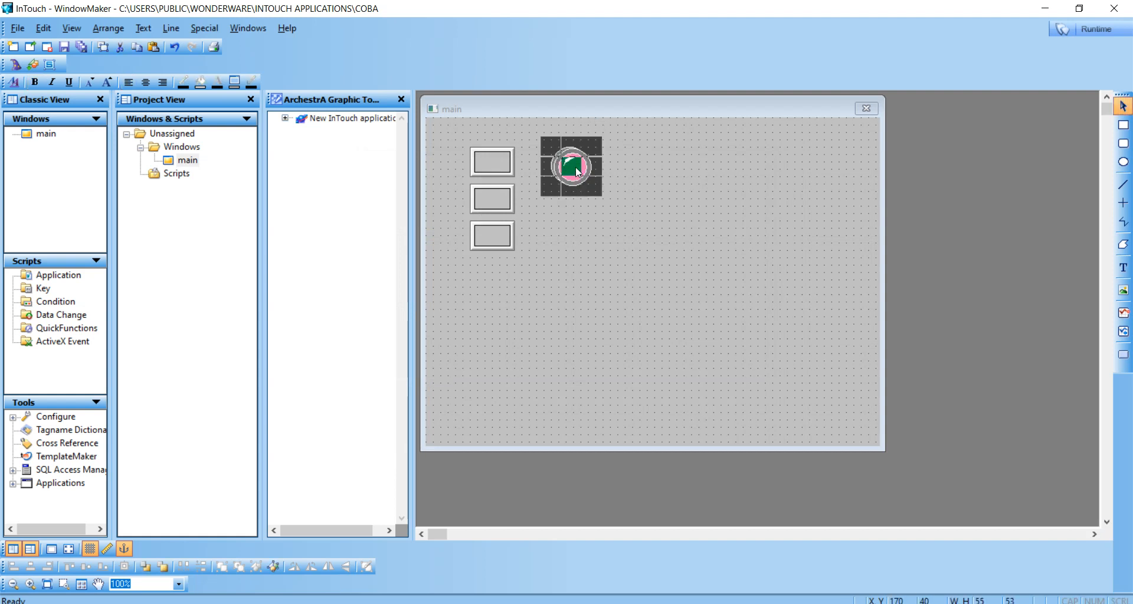
# - Move the tube light to X 160, Y 30 so it sits level with the first pushbutton
pyautogui.moveTo(571, 164); pyautogui.dragTo(565, 165)
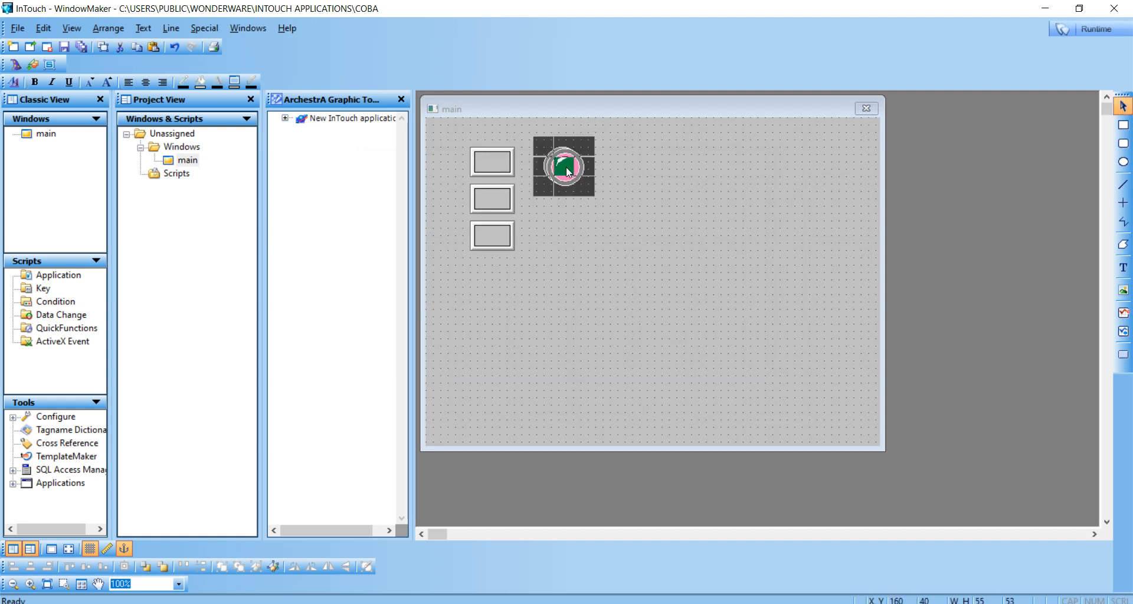
pyautogui.click(622, 155)
pyautogui.click(571, 169)
pyautogui.press('Up')
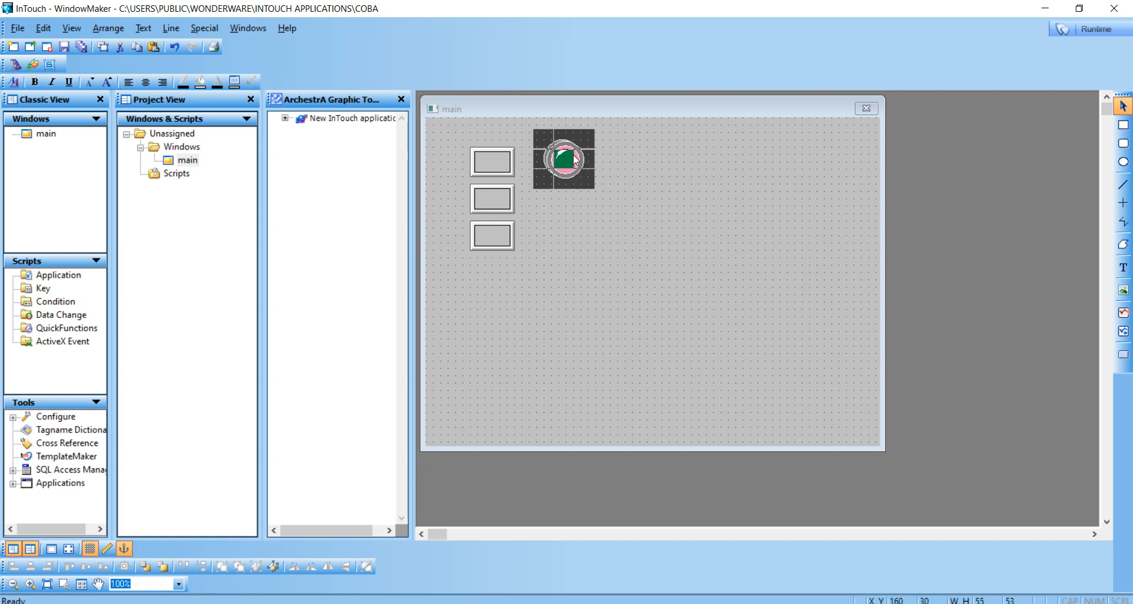
# - Set the tube light's expression to lampu1 and start defining lampu1 as a new tag
pyautogui.doubleClick(574, 158)
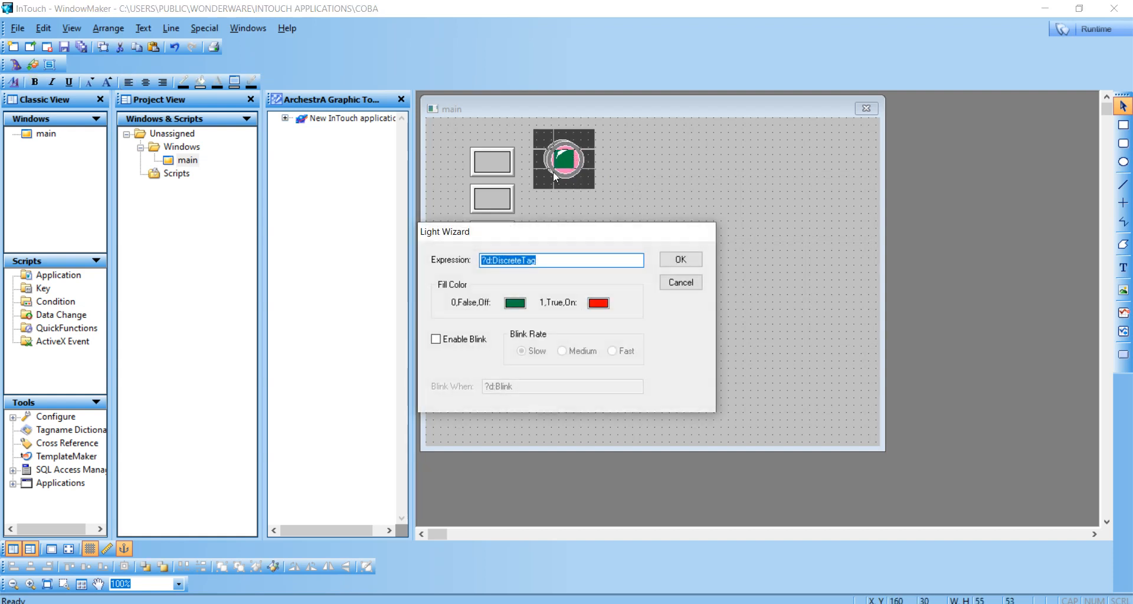
pyautogui.write('lampu1')
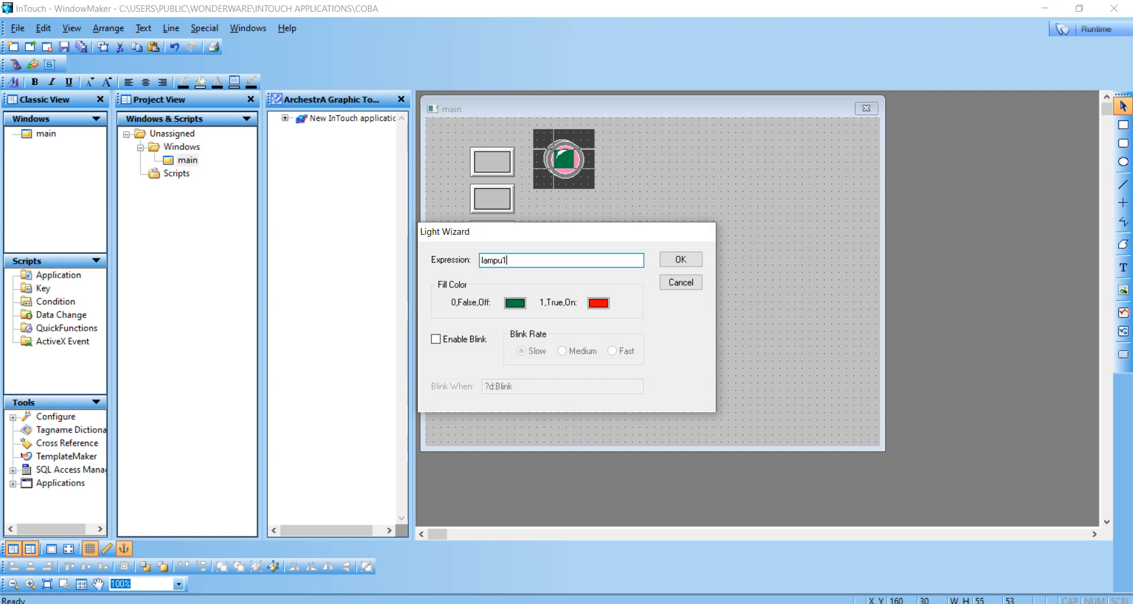
pyautogui.press('Return')
pyautogui.press('Return')
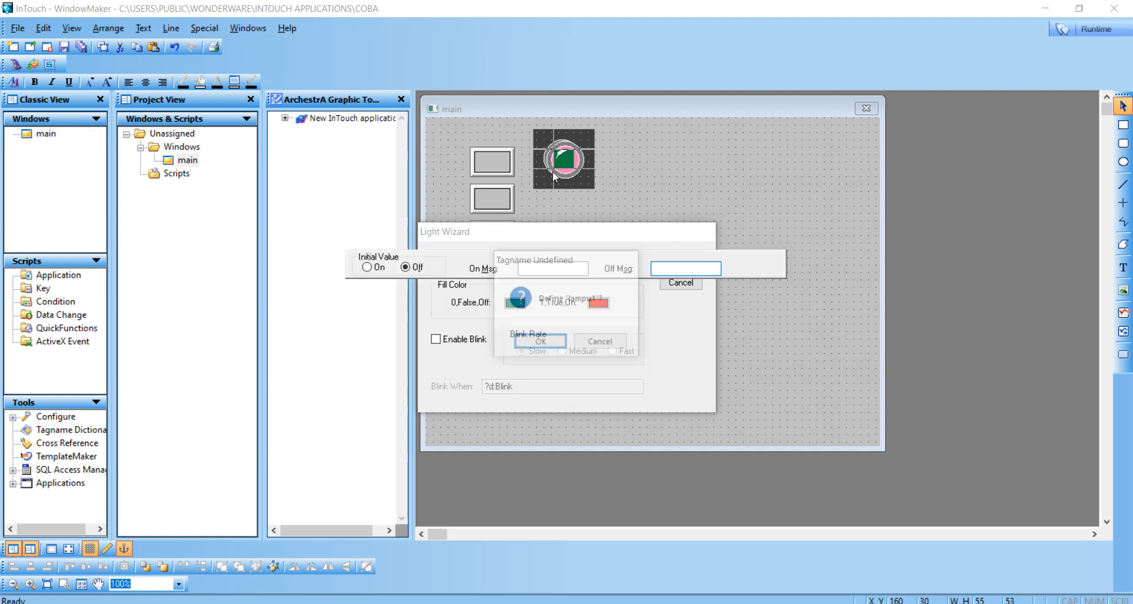
# - Define lampu1 as an I/O Discrete tag and accept the tube light's settings
pyautogui.click(573, 180)
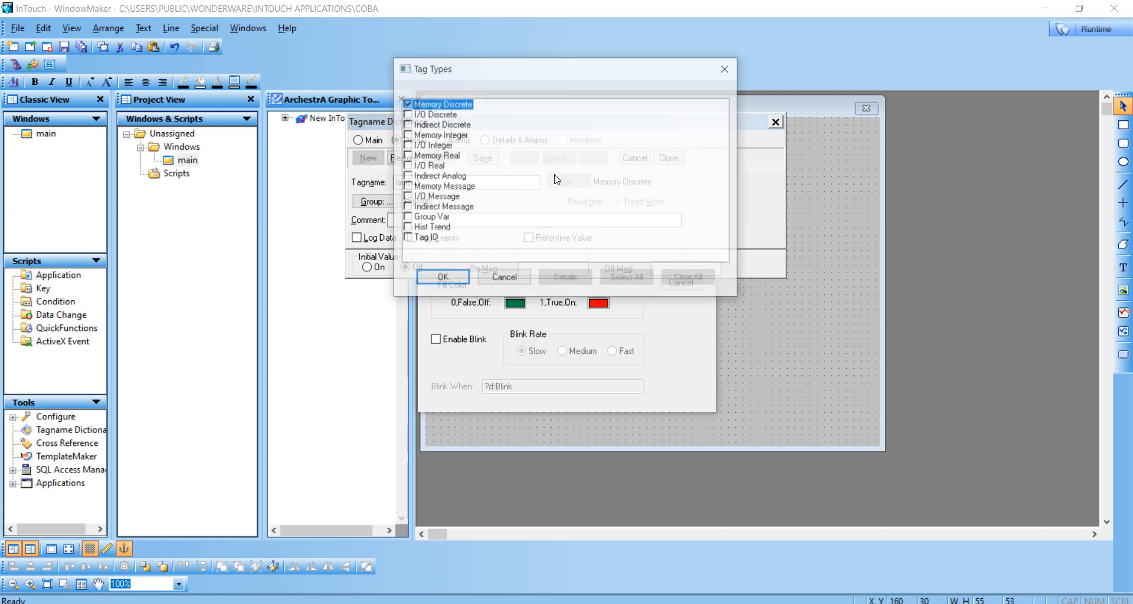
pyautogui.click(447, 115)
pyautogui.click(451, 280)
pyautogui.click(450, 300)
pyautogui.press('Return')
pyautogui.press('Return')
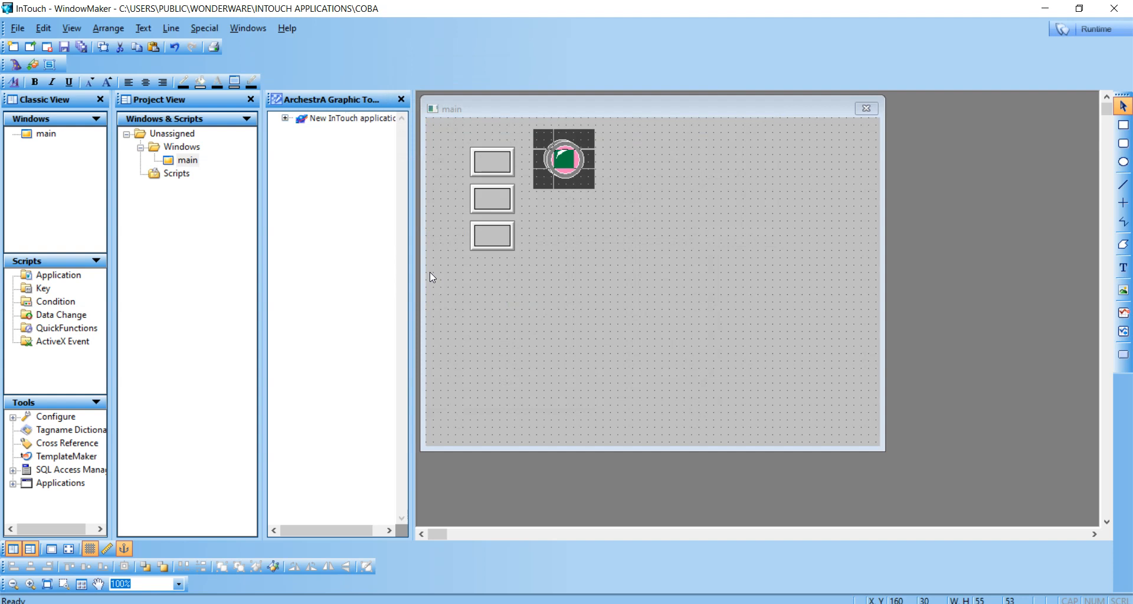
pyautogui.click(541, 204)
pyautogui.click(578, 172)
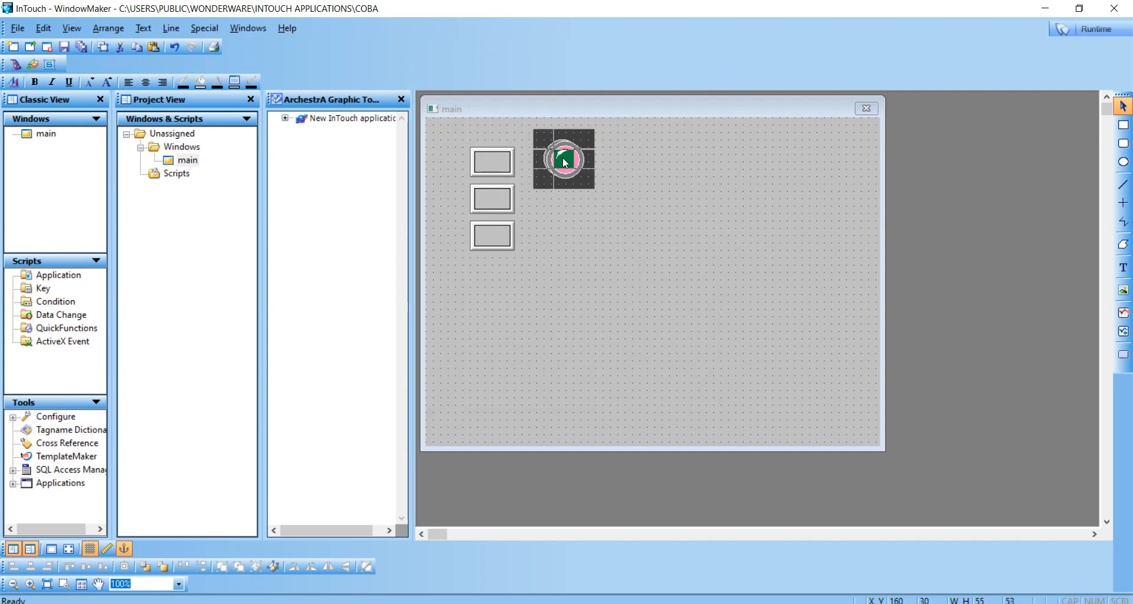
# - Place a copy of the tube light directly below the first one at X 160, Y 90
pyautogui.click(558, 196)
pyautogui.hotkey('ctrl', 'v')
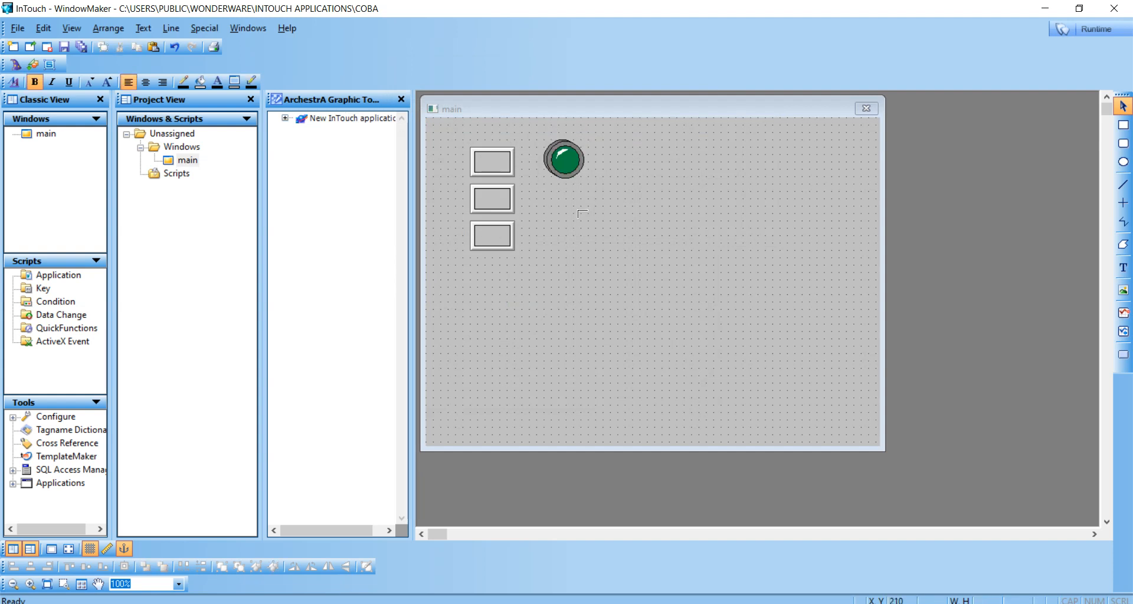
pyautogui.click(550, 189)
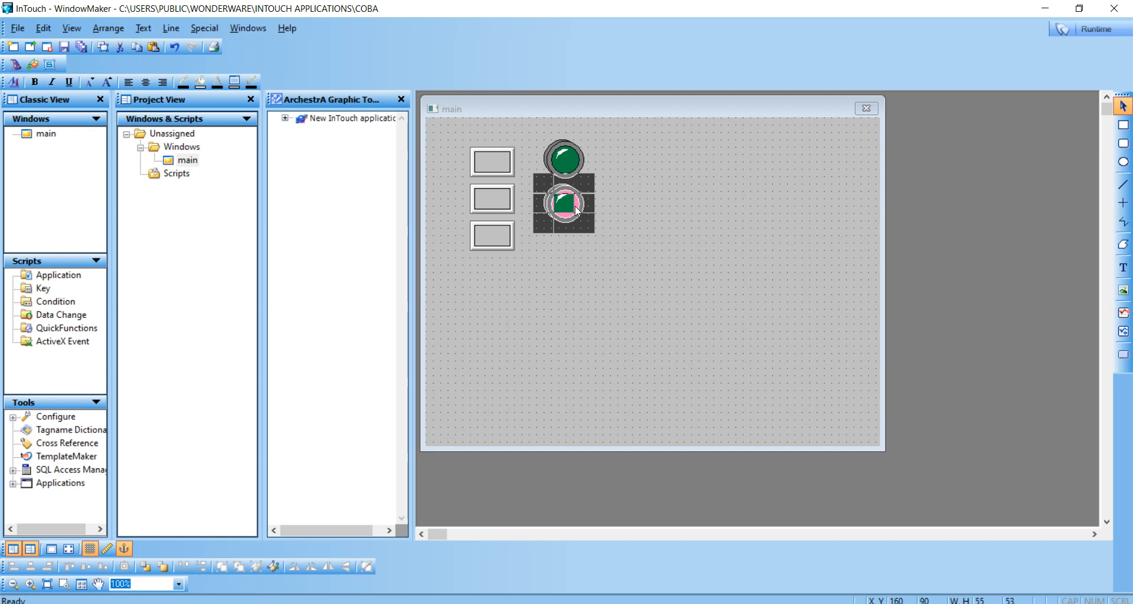
# - Set the second tube light's expression to lampu2 and start defining lampu2 as a new tag
pyautogui.doubleClick(570, 202)
pyautogui.click(565, 255)
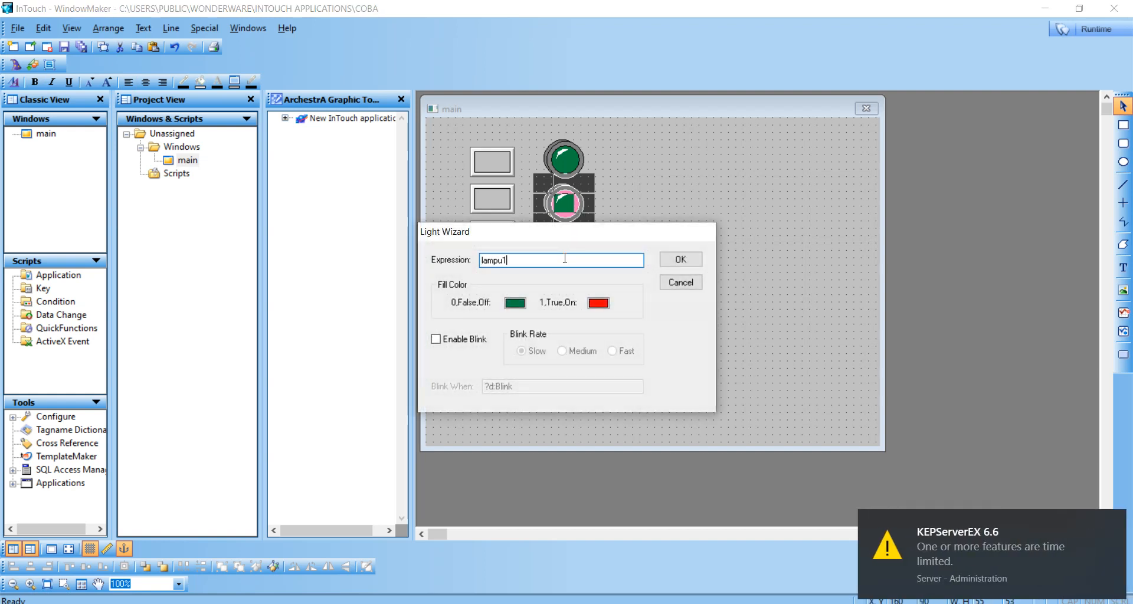
pyautogui.press('BackSpace')
pyautogui.write('2')
pyautogui.press('Return')
pyautogui.press('Return')
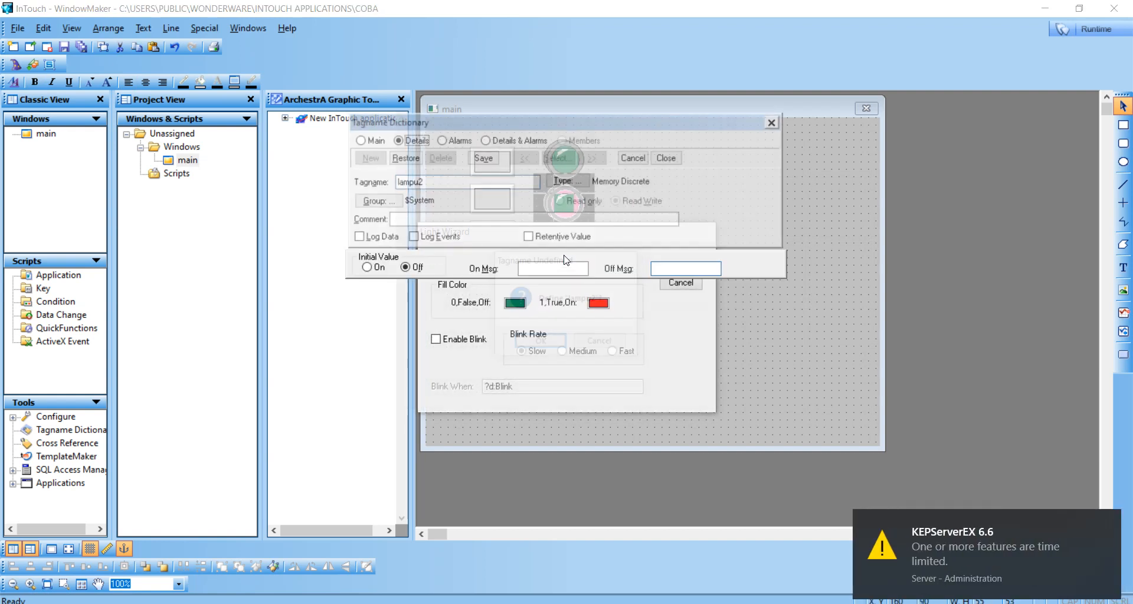
# - Define lampu2 as an I/O Discrete tag with item lampu2 and accept the second tube light's settings
pyautogui.click(568, 181)
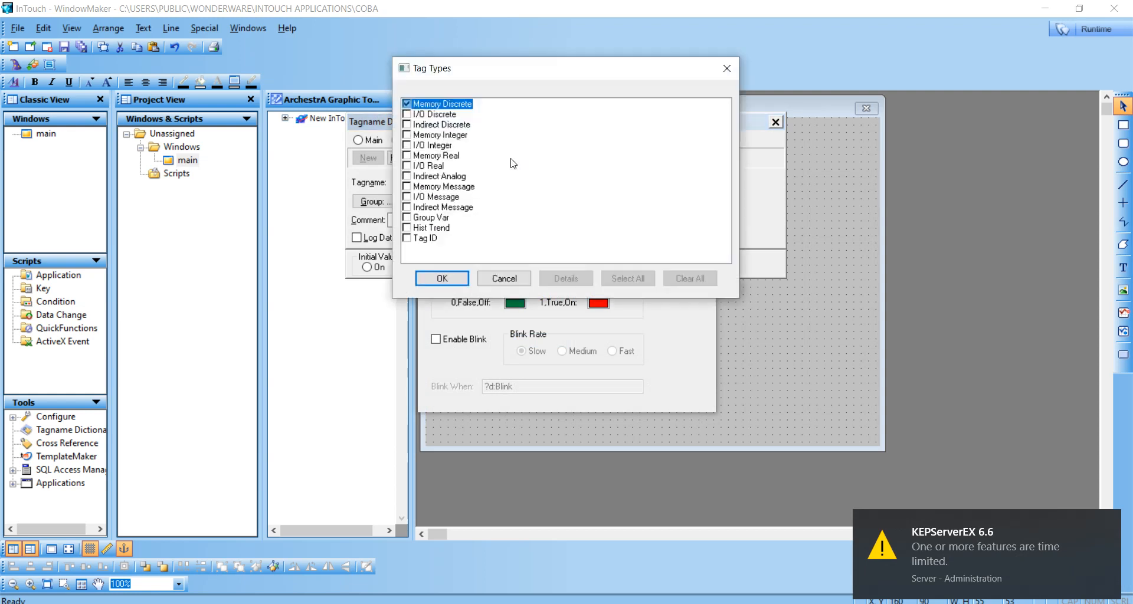
pyautogui.click(436, 115)
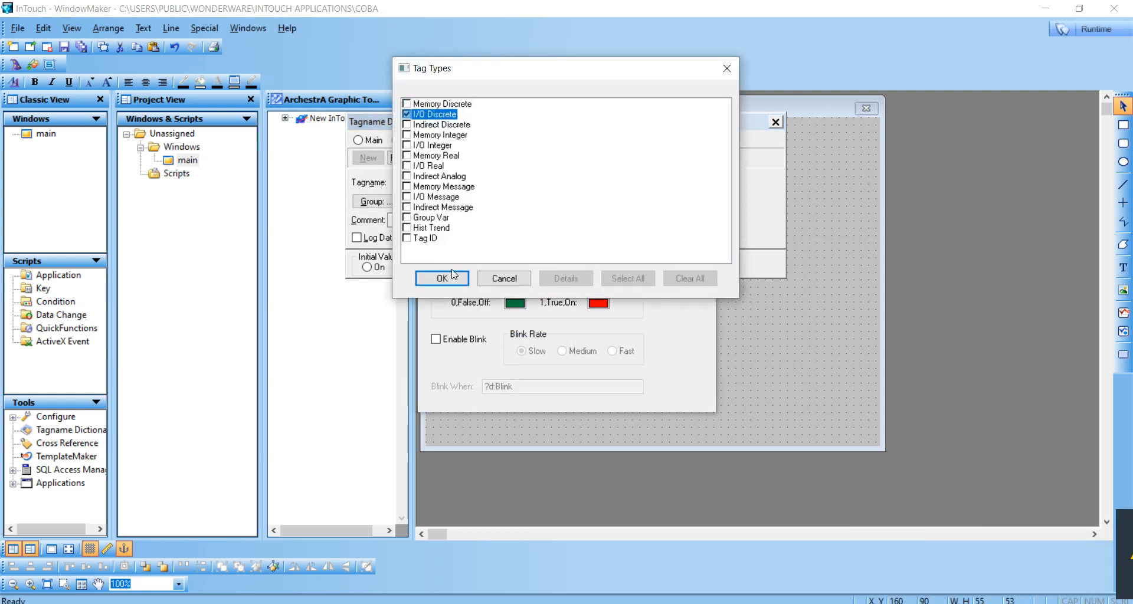
pyautogui.click(442, 278)
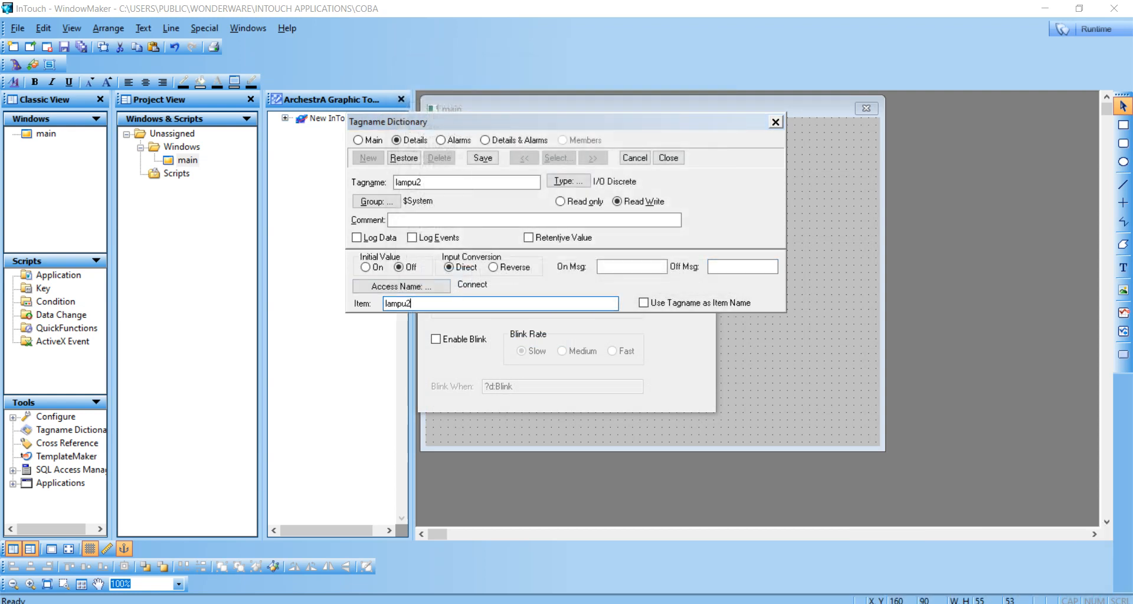
pyautogui.press('Return')
pyautogui.press('Return')
pyautogui.click(596, 277)
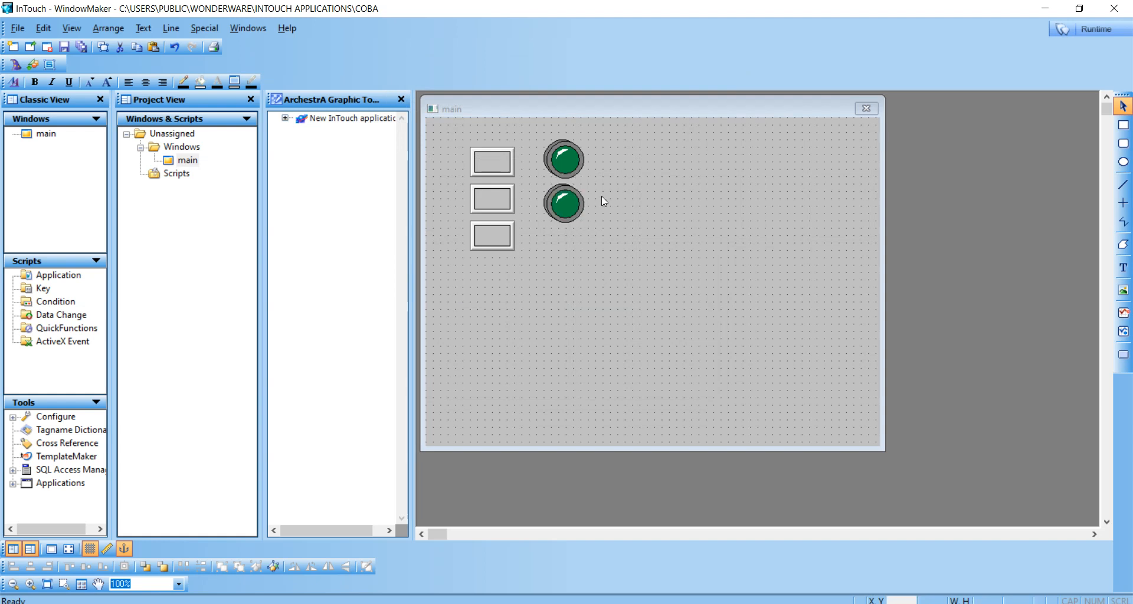
# - Place a third tube light below the second at X 160, Y 160 and set its expression to lampu3
pyautogui.click(553, 237)
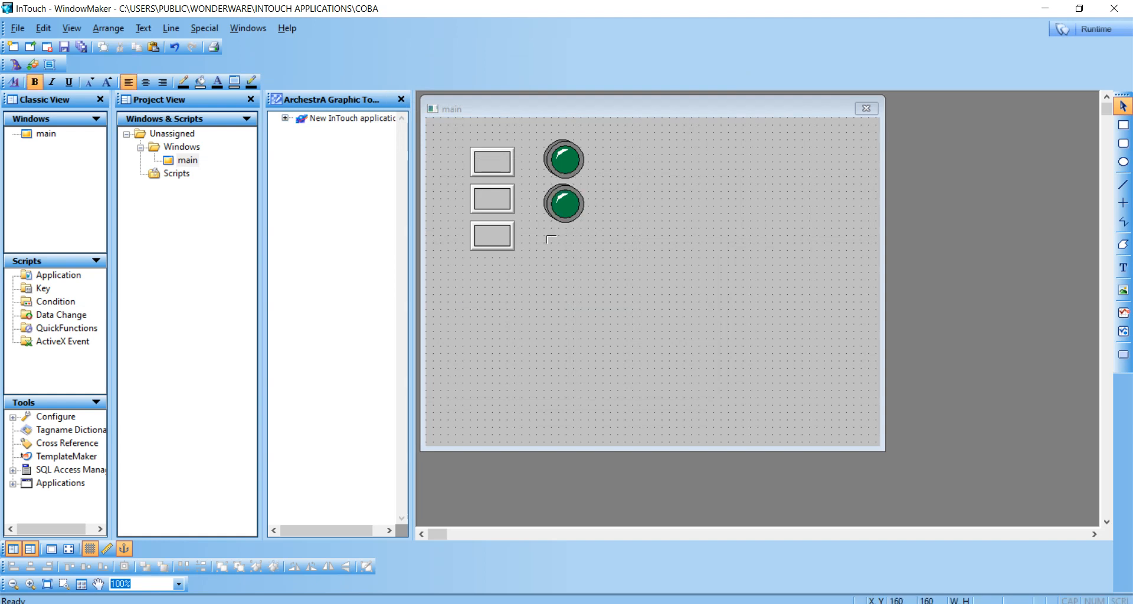
pyautogui.click(547, 235)
pyautogui.doubleClick(569, 253)
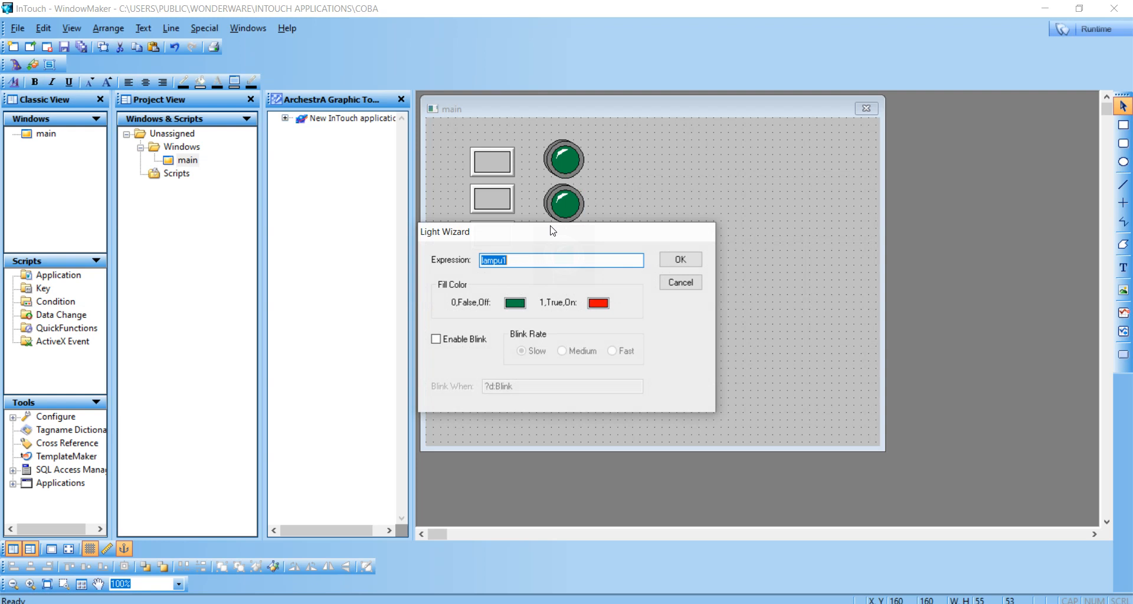
pyautogui.write('lampu3')
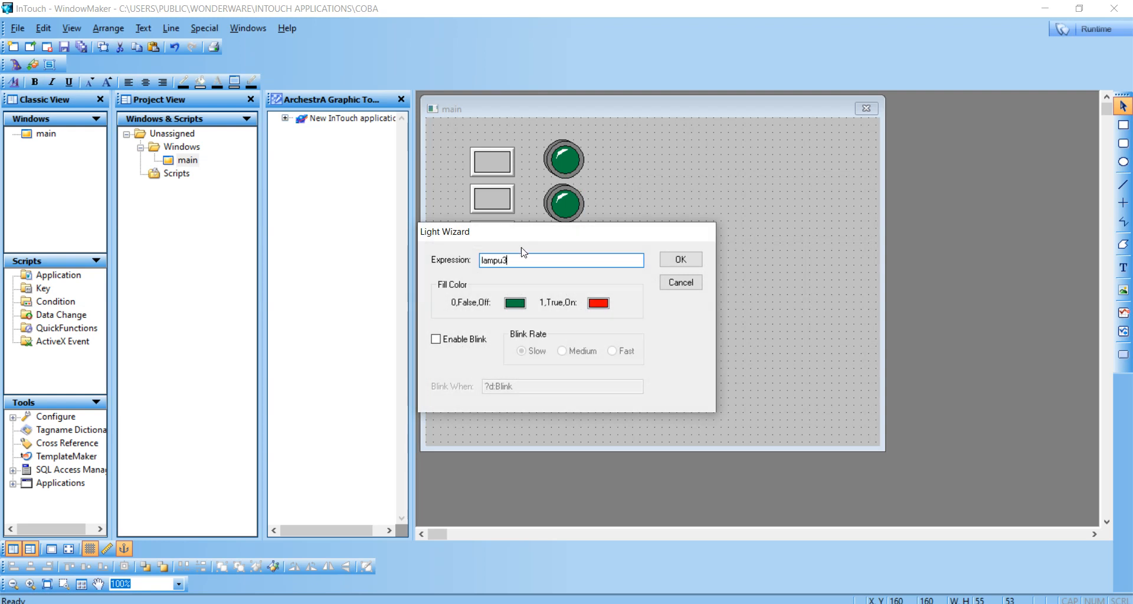
# - Define lampu3 as an I/O Discrete tag and accept the third tube light's settings
pyautogui.click(684, 260)
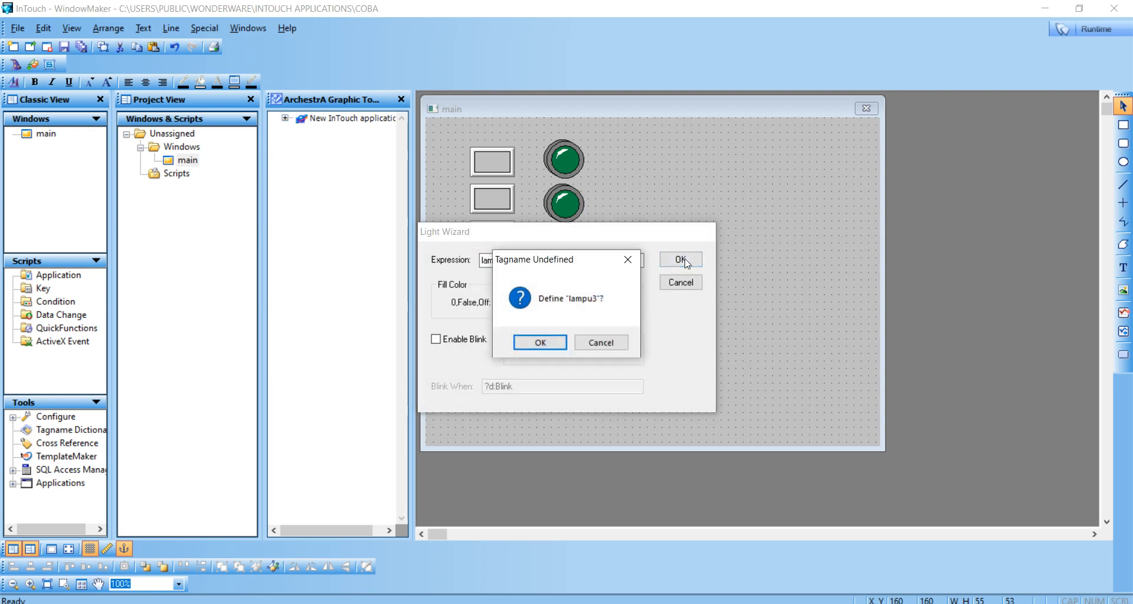
pyautogui.click(537, 339)
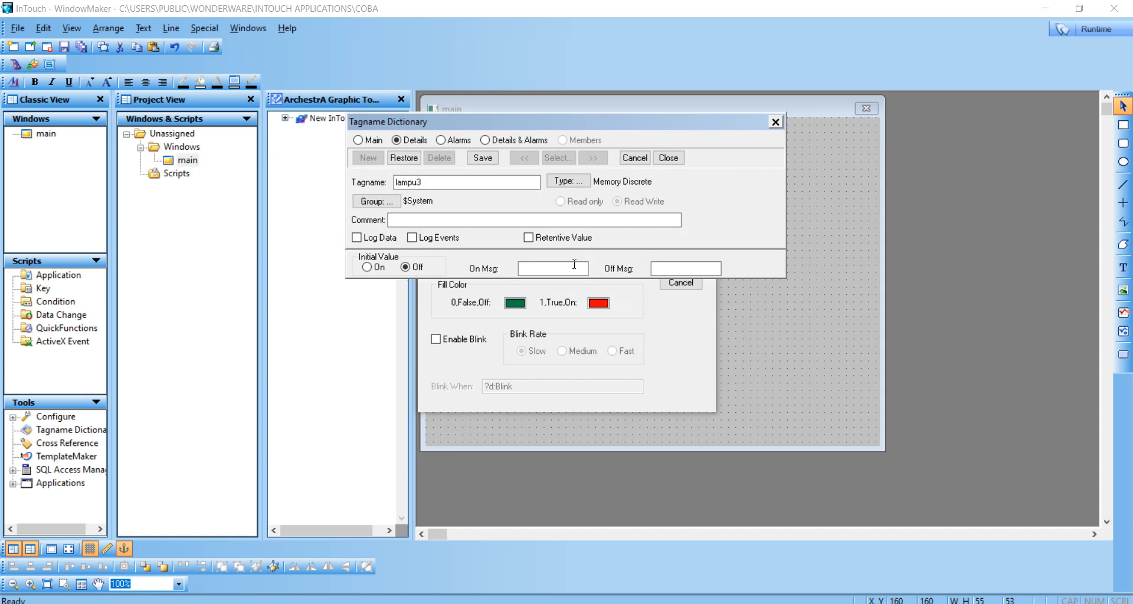
pyautogui.click(573, 181)
pyautogui.click(436, 115)
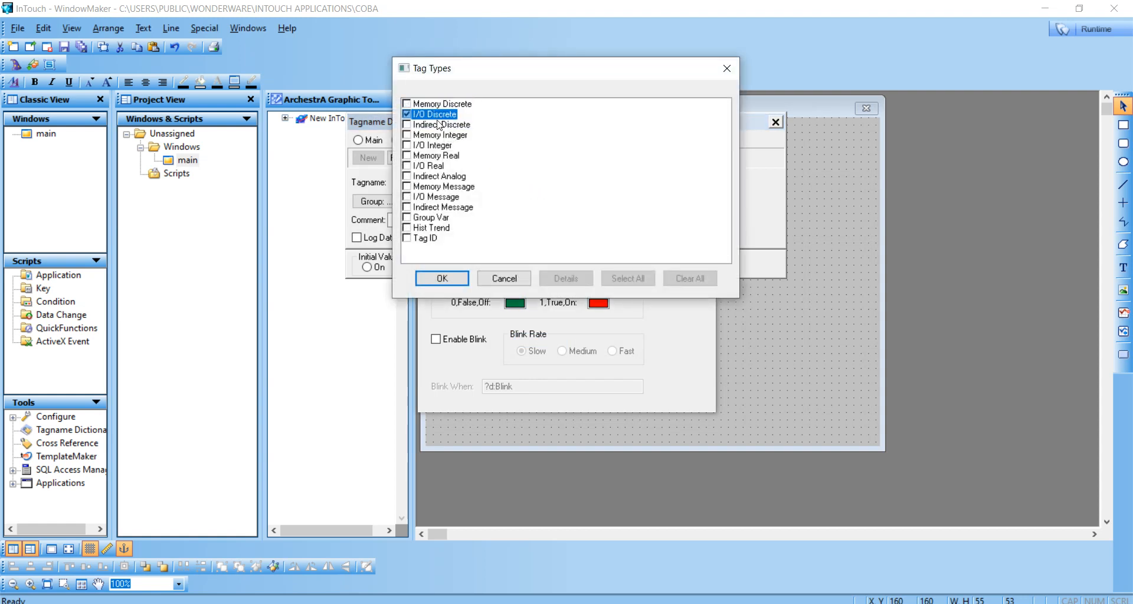
pyautogui.click(438, 281)
pyautogui.click(456, 303)
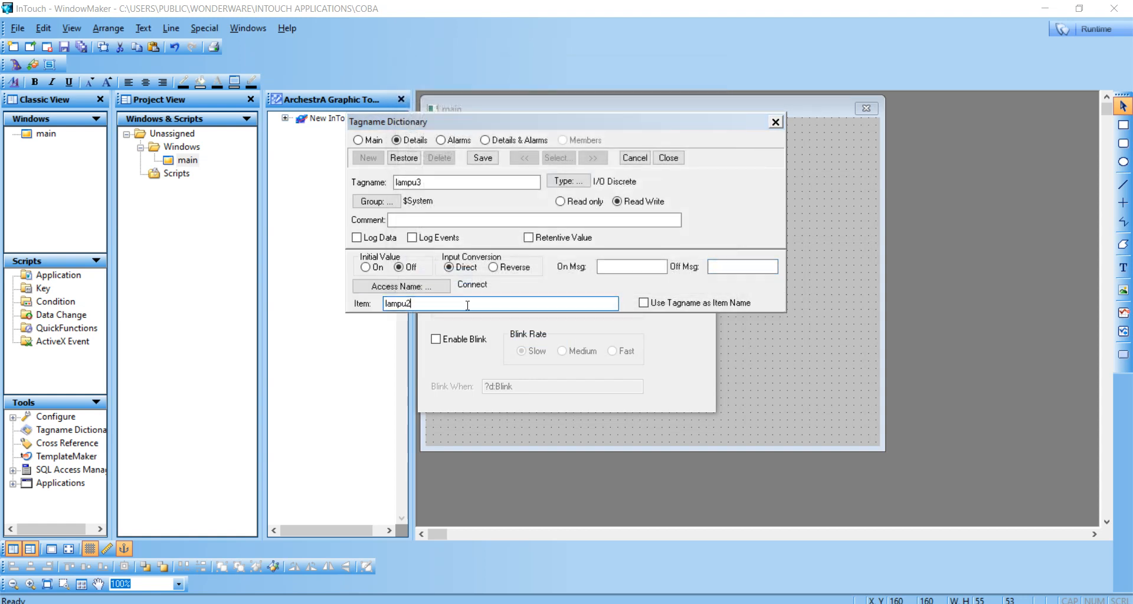
pyautogui.click(668, 158)
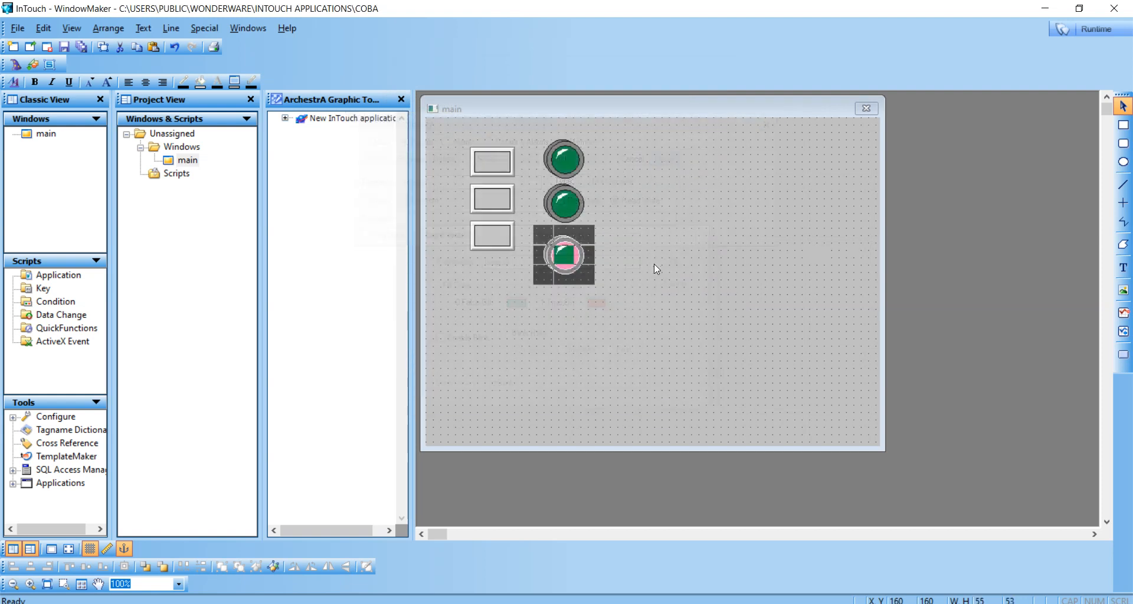
# - Move the third tube light up to X 160, Y 150 so the three lights are evenly spaced
pyautogui.click(571, 267)
pyautogui.press('Up')
pyautogui.click(711, 172)
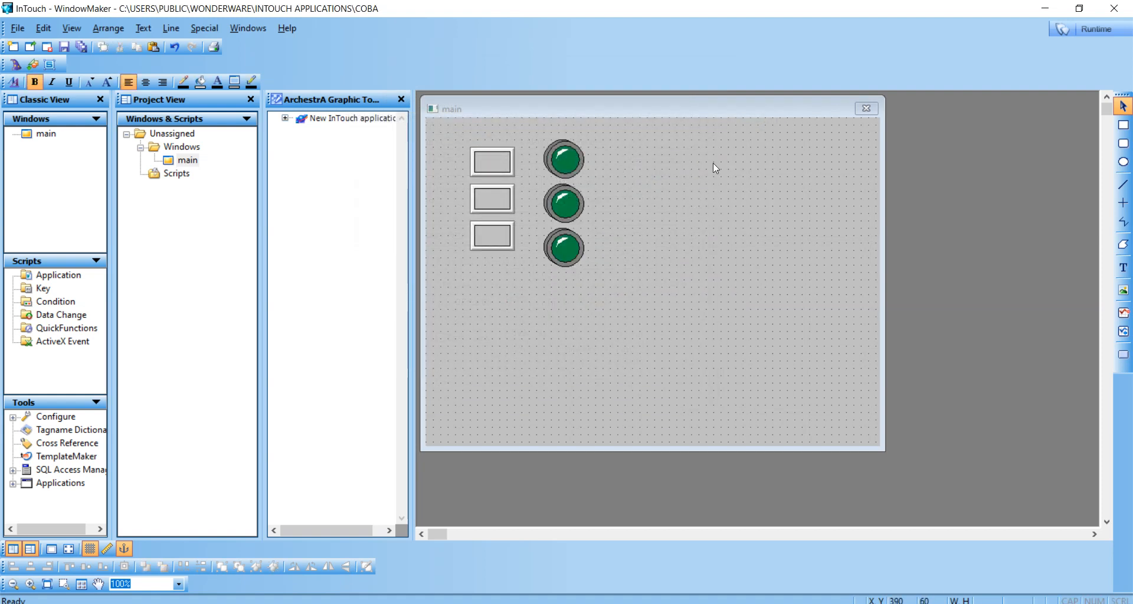
# - Set the first tube light's off fill color to light gray
pyautogui.doubleClick(569, 157)
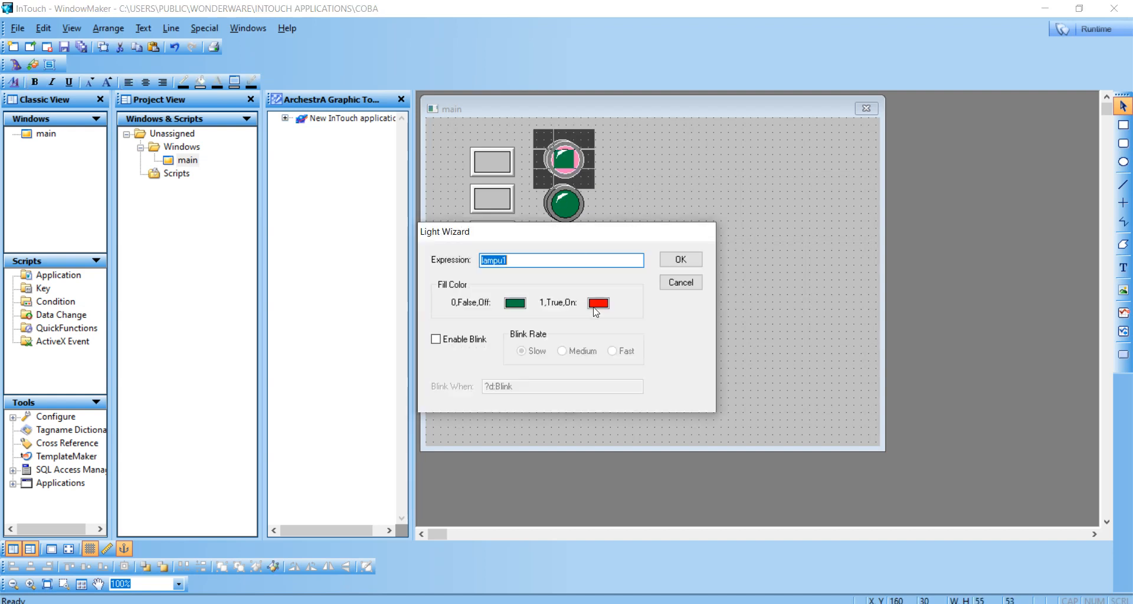
pyautogui.click(514, 304)
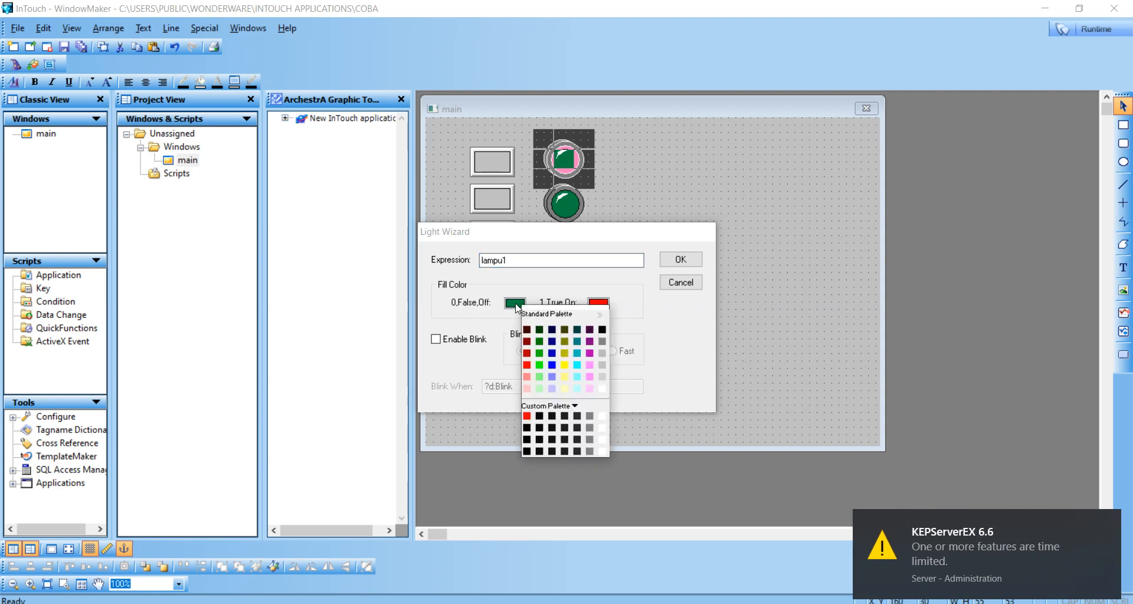
pyautogui.click(601, 353)
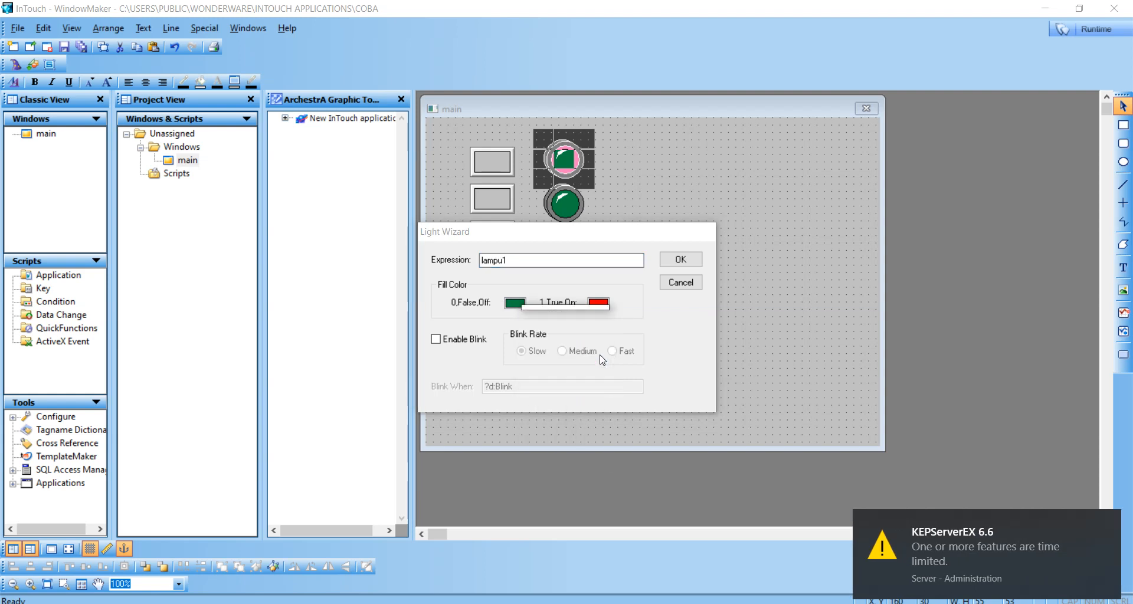
pyautogui.click(686, 266)
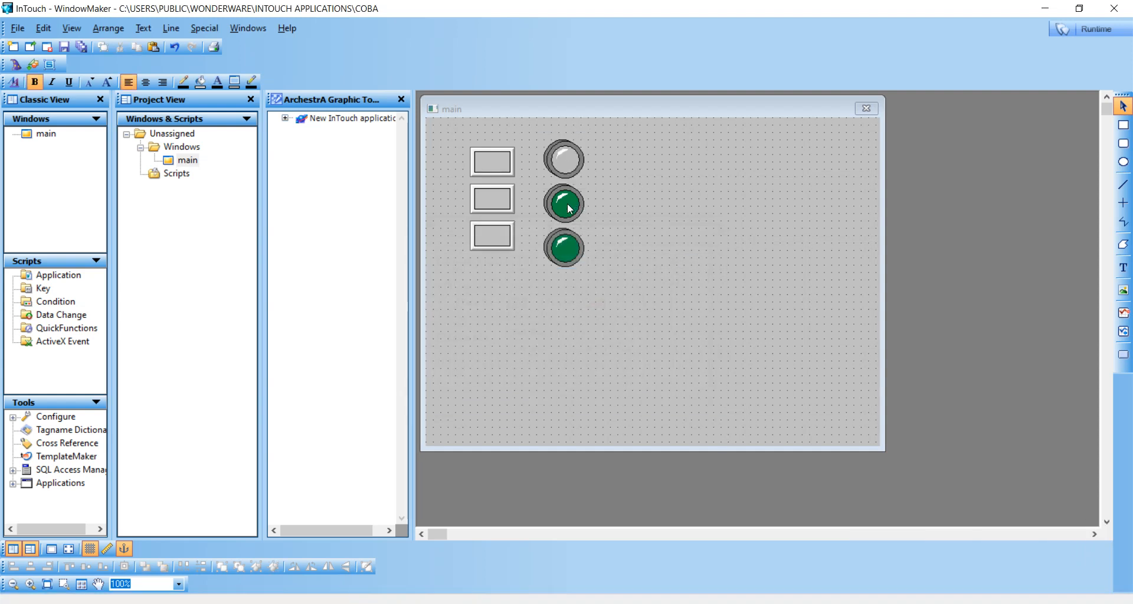
# - Set the lampu2 tube light's fill colors to light gray for off and yellow for on
pyautogui.doubleClick(567, 204)
pyautogui.click(515, 303)
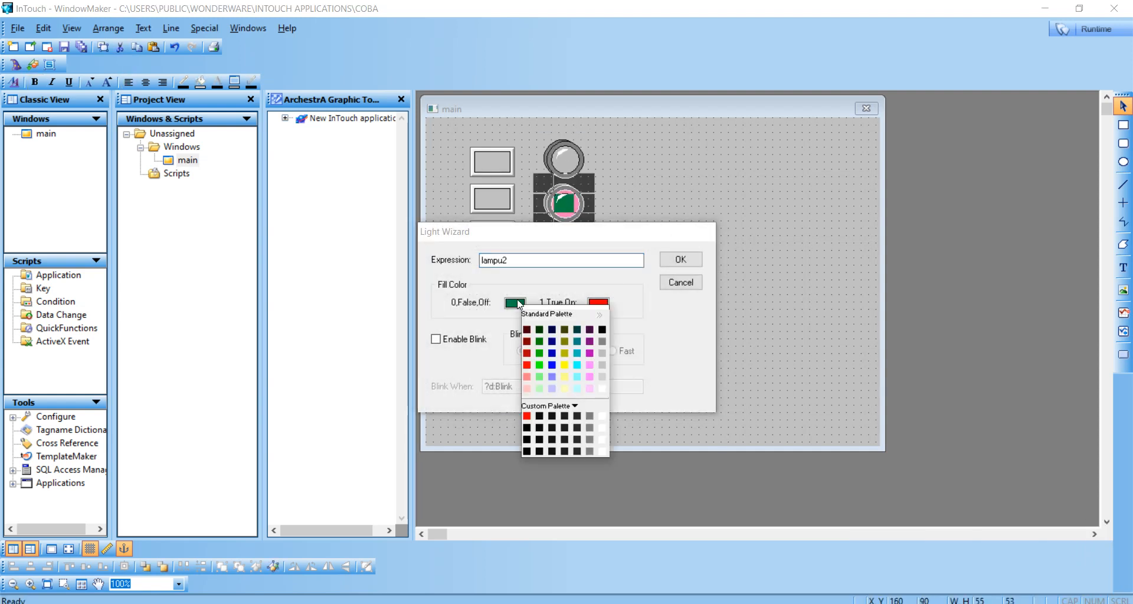
pyautogui.click(602, 353)
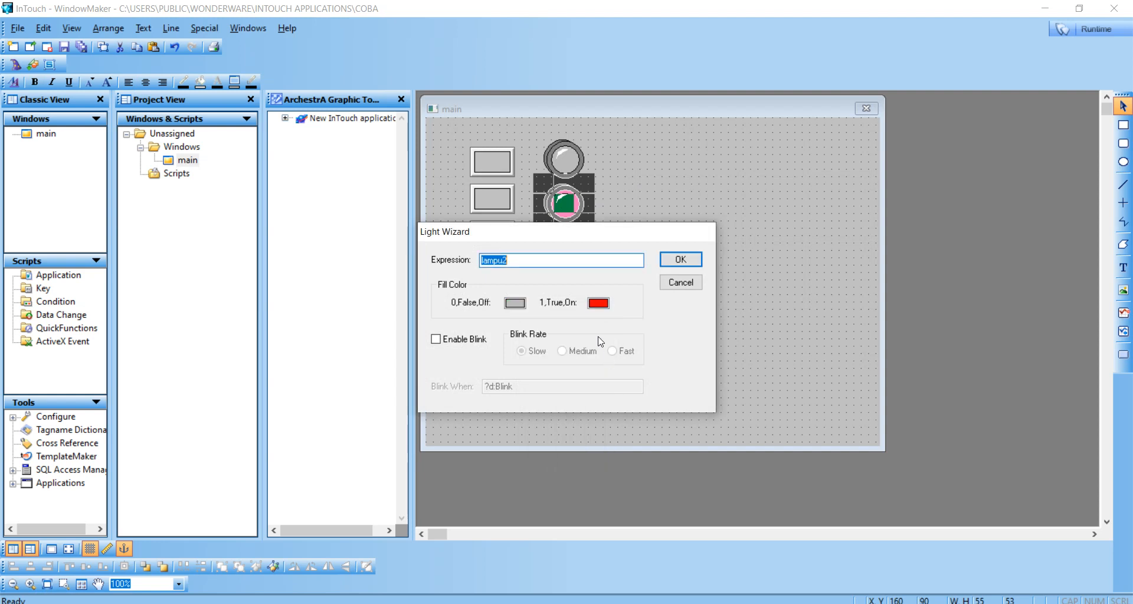
pyautogui.click(597, 303)
pyautogui.click(647, 365)
pyautogui.click(673, 261)
pyautogui.click(636, 239)
# - Set the lampu3 tube light's fill colors to light gray for off and bright green for on
pyautogui.doubleClick(571, 243)
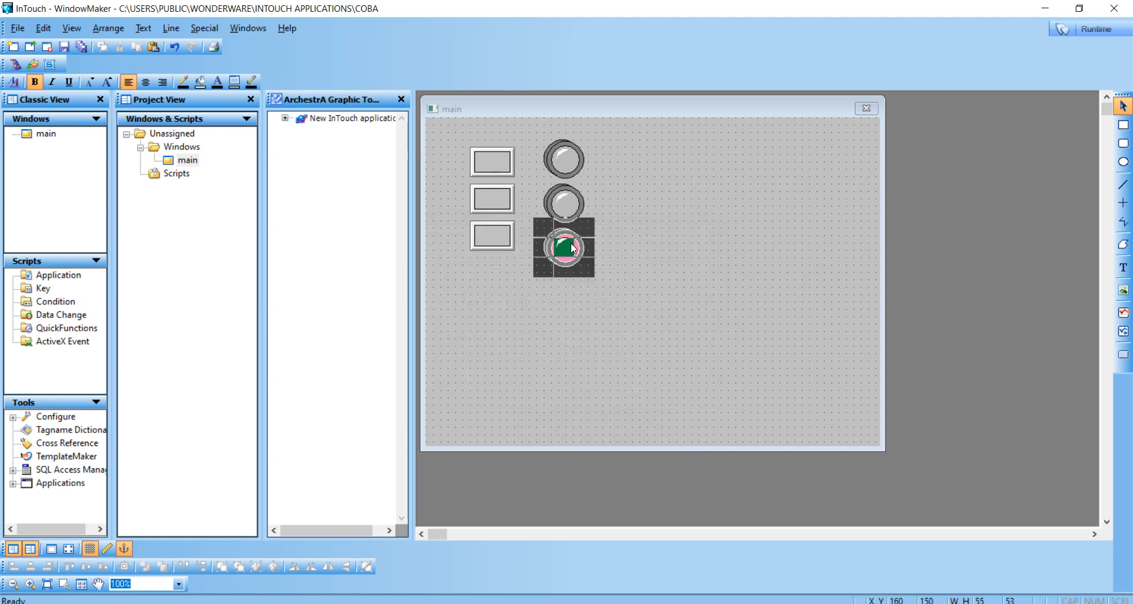
pyautogui.click(514, 305)
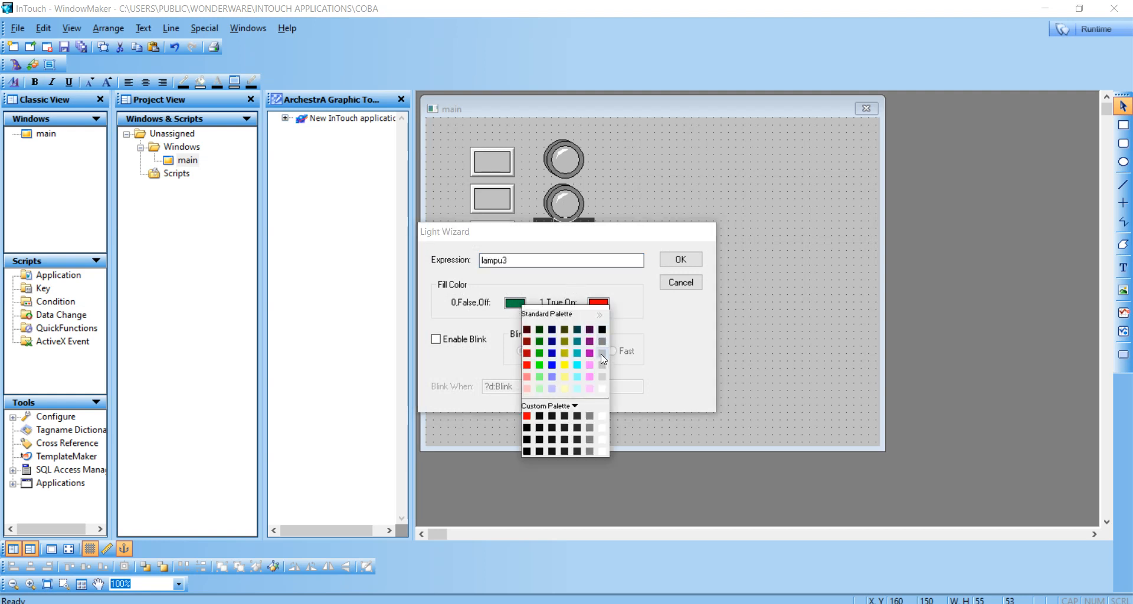
pyautogui.click(602, 354)
pyautogui.click(598, 303)
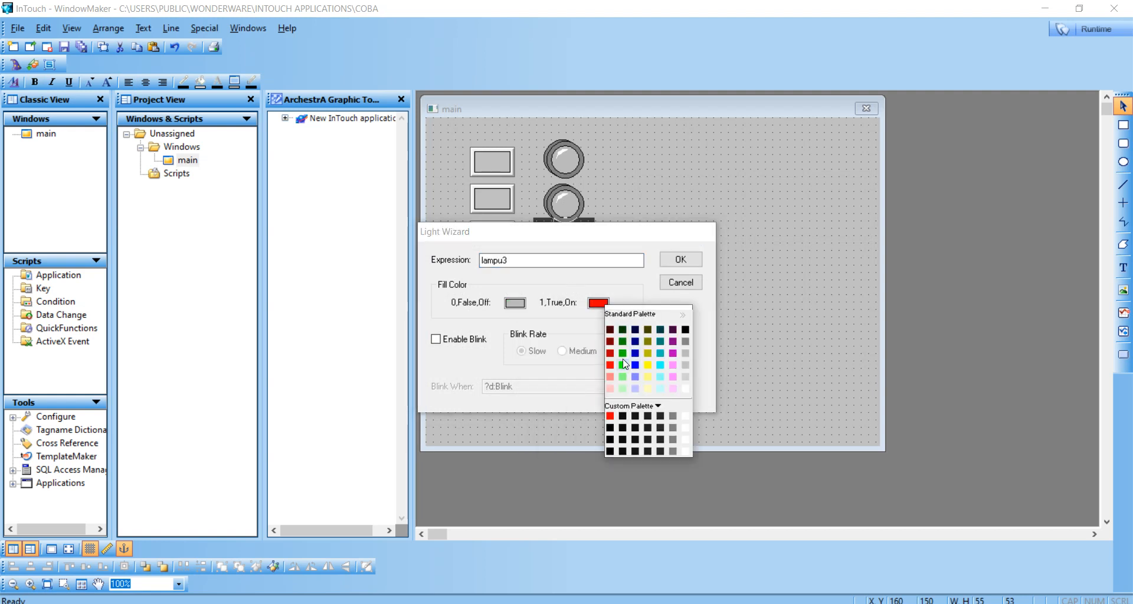
pyautogui.click(622, 365)
pyautogui.click(667, 264)
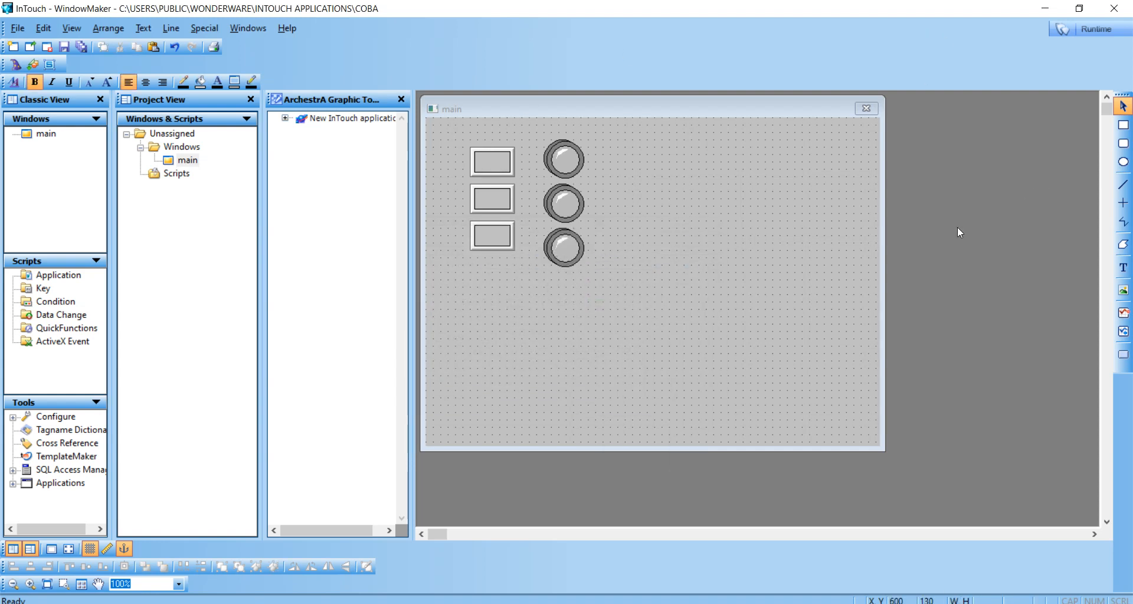
# - Shrink the main window so it fits closely around the pushbuttons and tube lights
pyautogui.moveTo(879, 450); pyautogui.dragTo(635, 304)
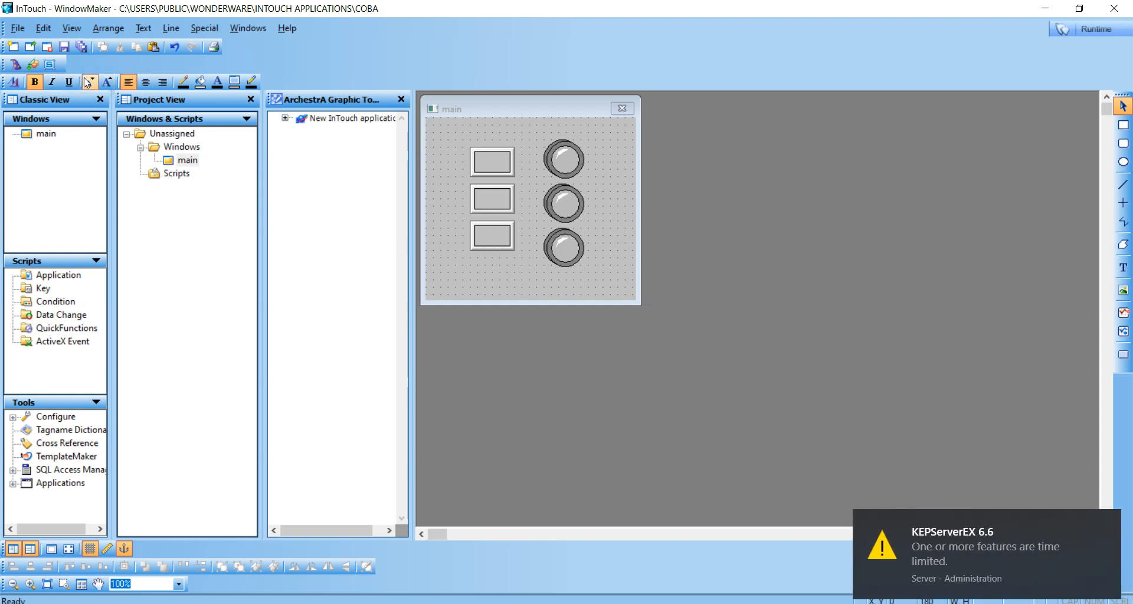
pyautogui.click(14, 66)
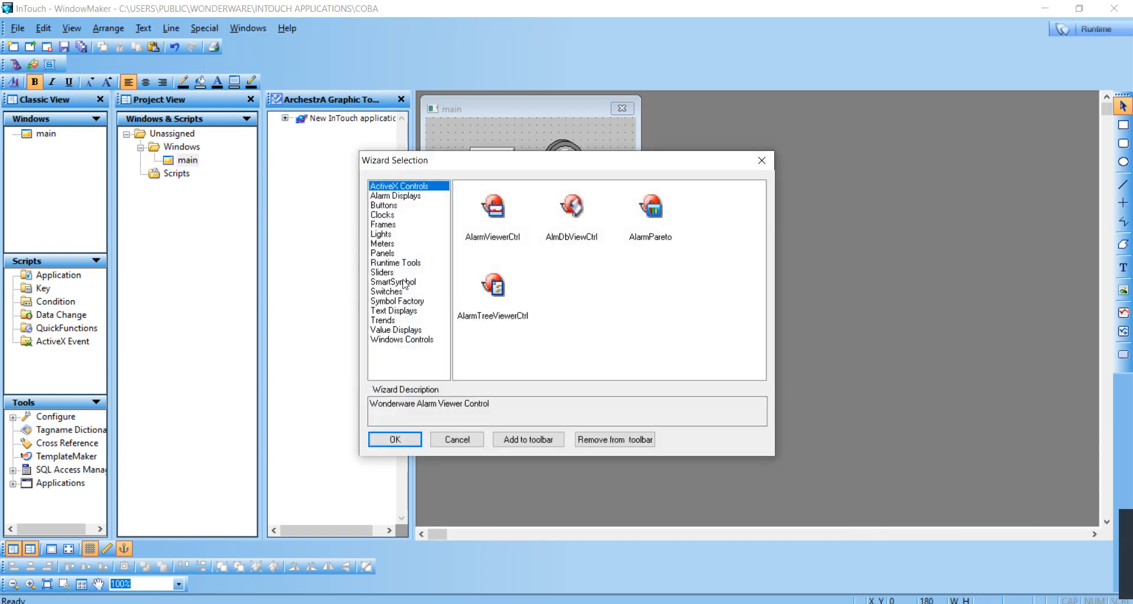
pyautogui.click(386, 321)
pyautogui.click(387, 311)
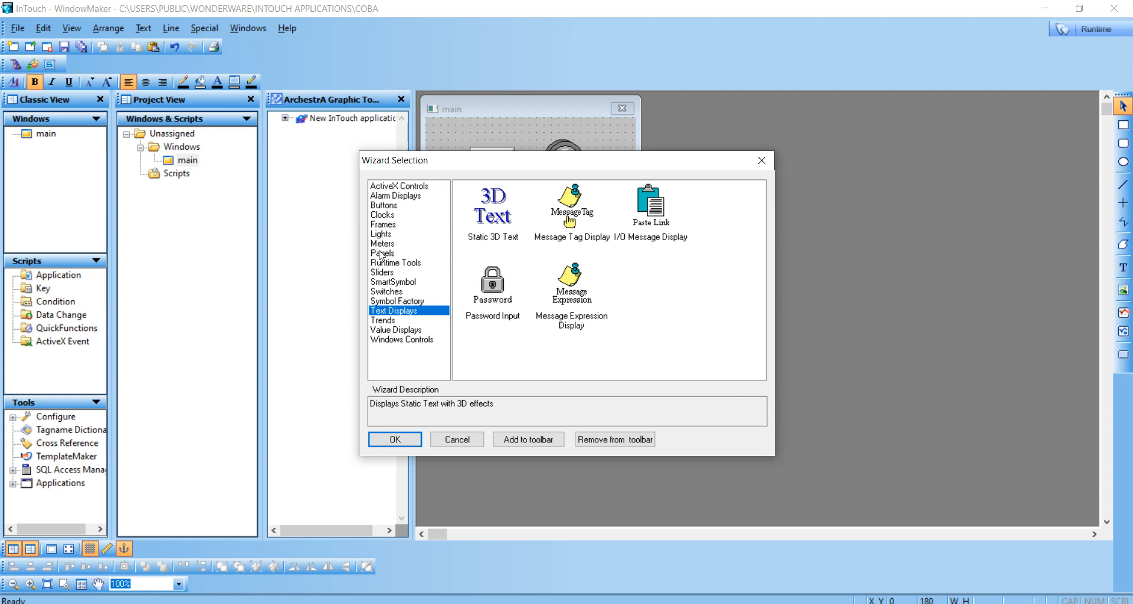
pyautogui.click(760, 160)
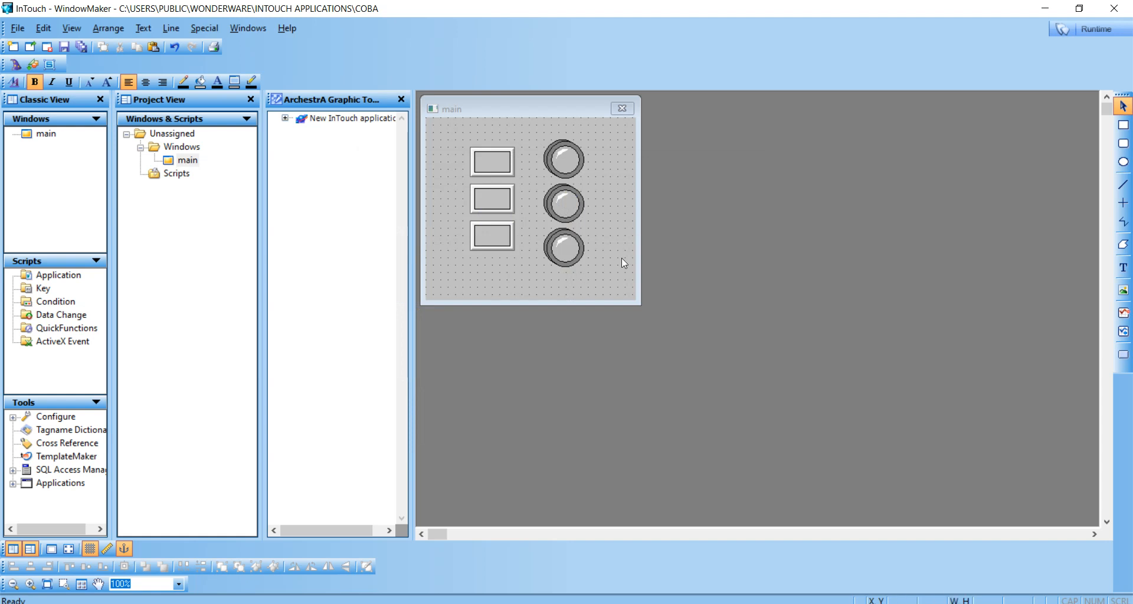
# - Start the InTouch runtime in demo mode and close the CJ2M device's Property Editor in KEPServerEX
pyautogui.click(1098, 30)
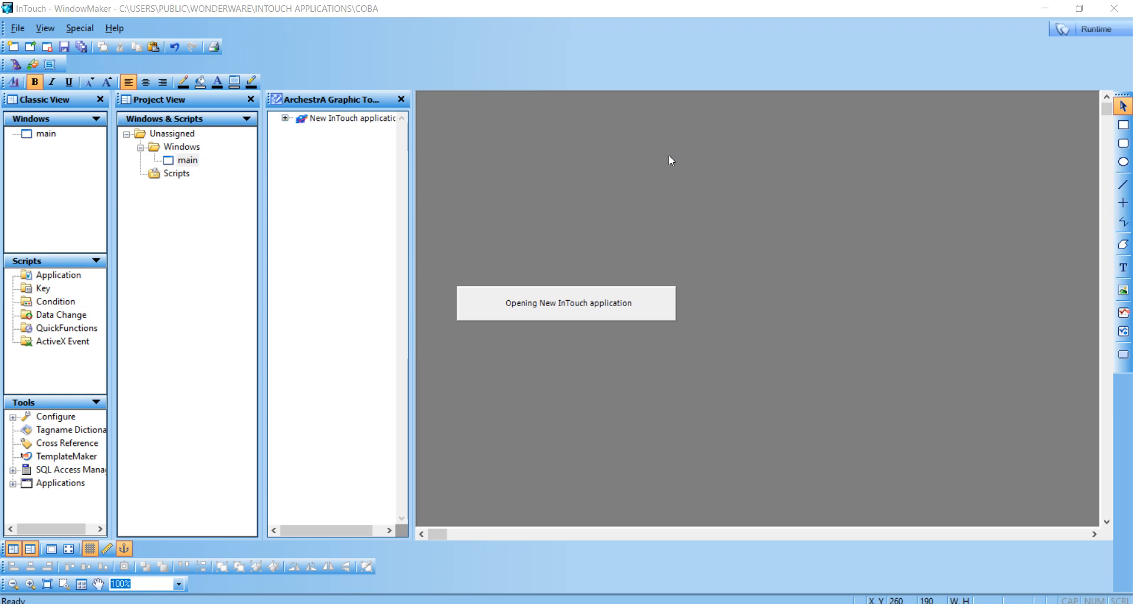
pyautogui.click(1045, 8)
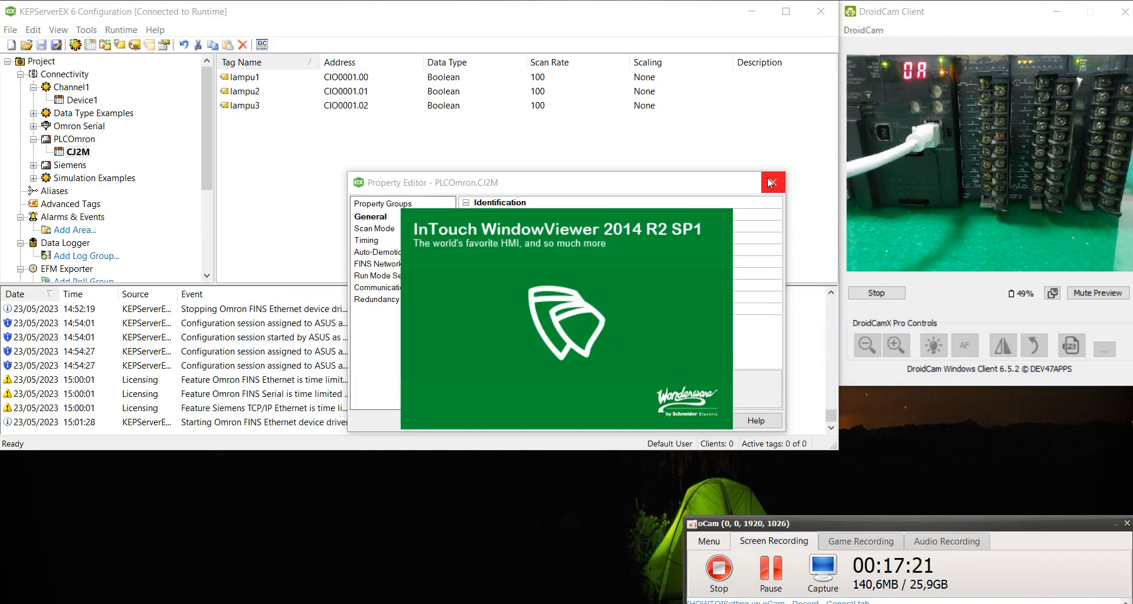
pyautogui.click(770, 183)
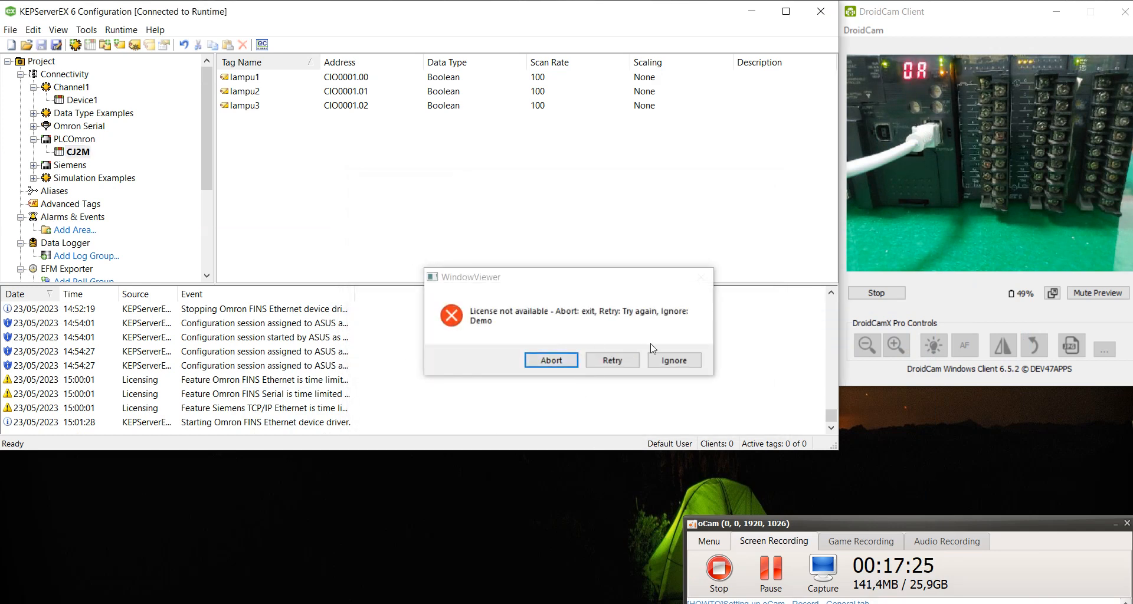
pyautogui.click(680, 363)
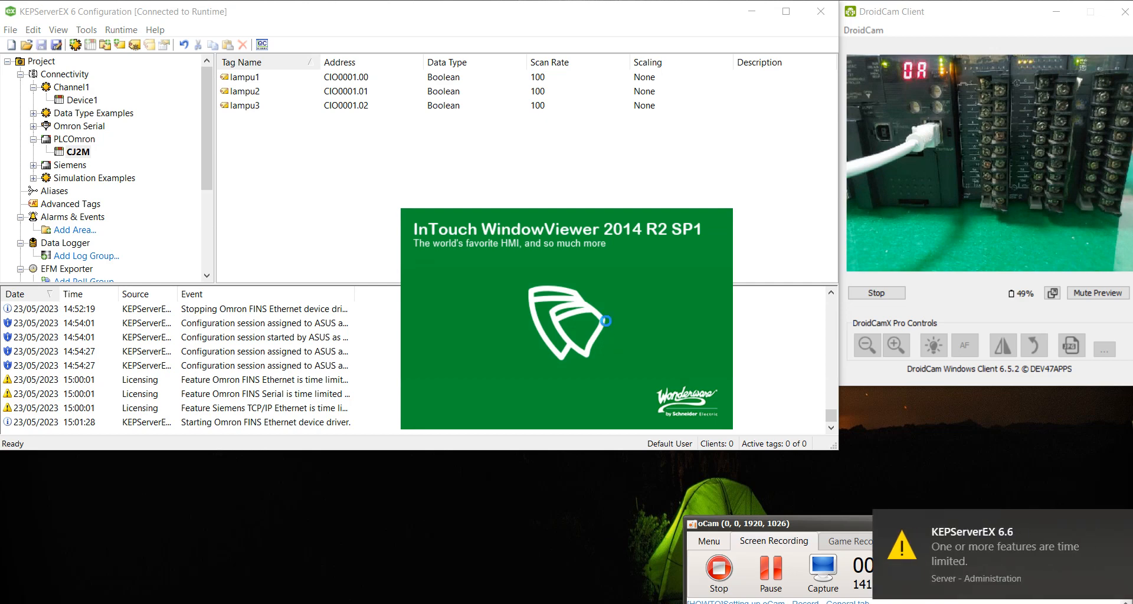
# - Accept the WindowViewer demo mode notice and maximize the WindowViewer window showing the main window
pyautogui.click(656, 359)
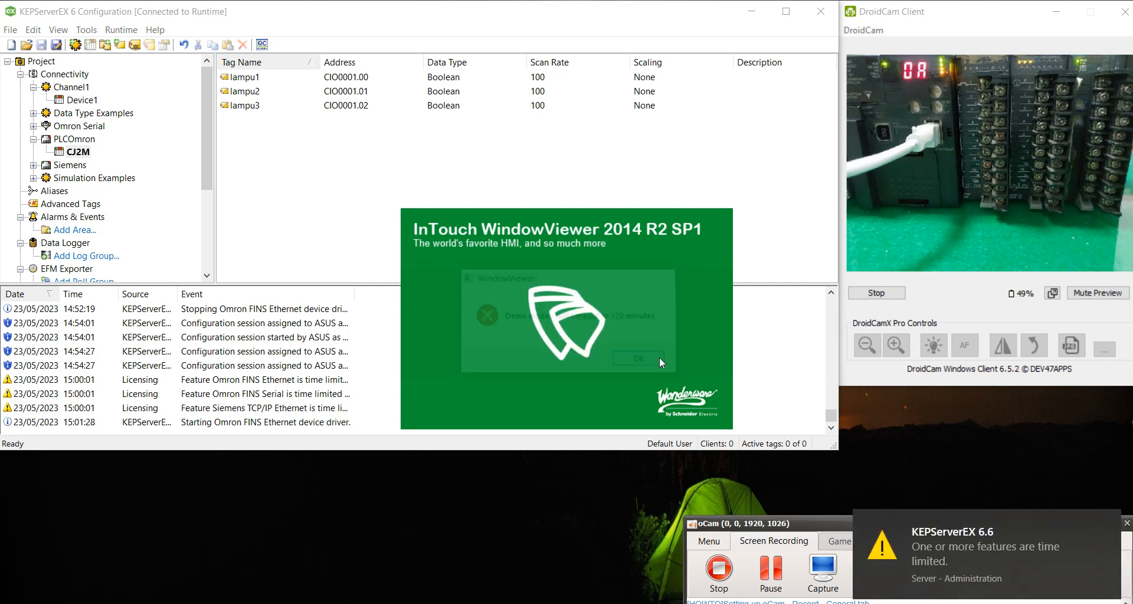
pyautogui.click(1111, 524)
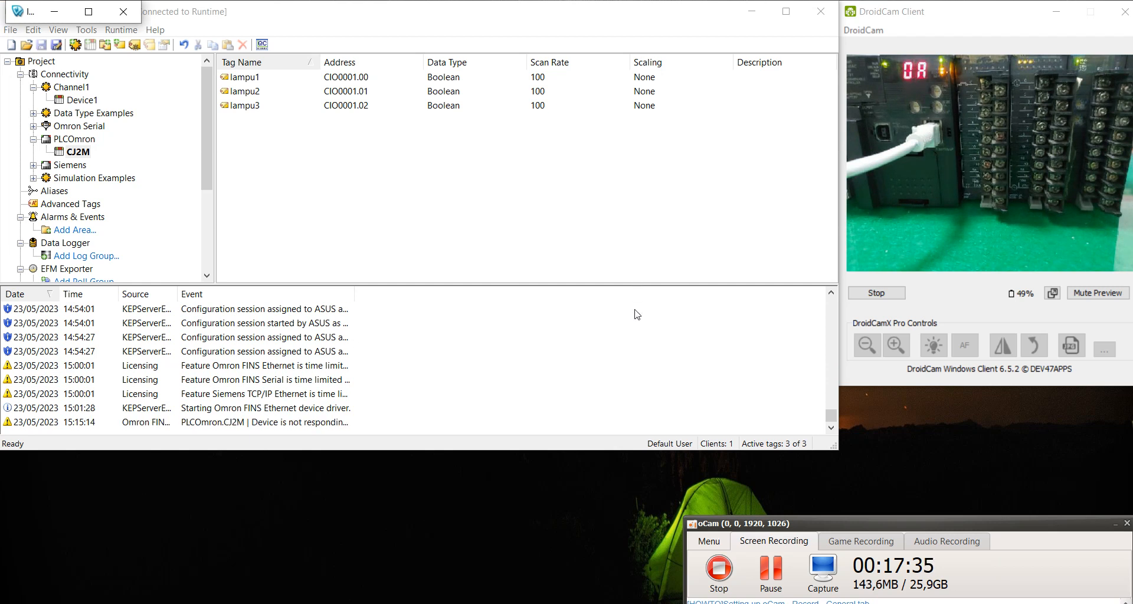
pyautogui.click(684, 603)
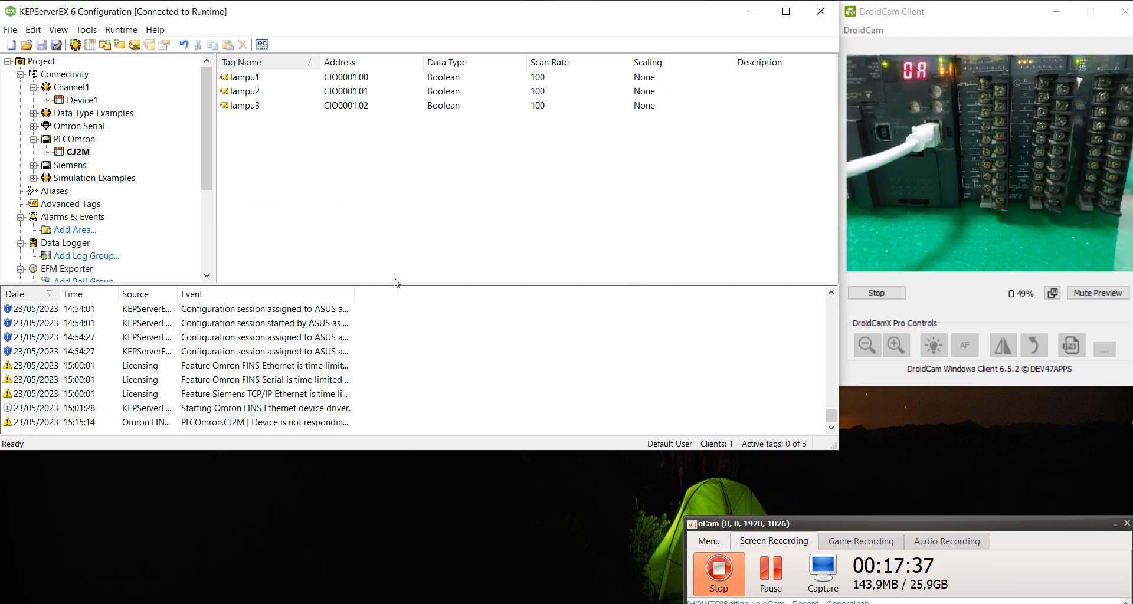
pyautogui.click(685, 603)
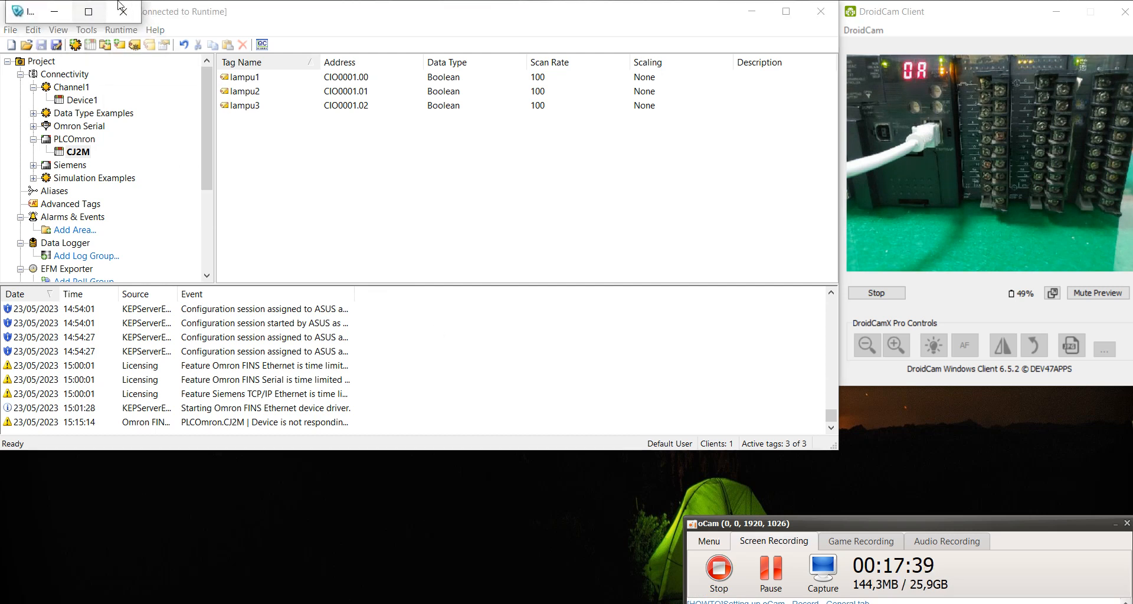
pyautogui.click(98, 12)
pyautogui.moveTo(995, 13); pyautogui.dragTo(882, 46)
pyautogui.click(845, 56)
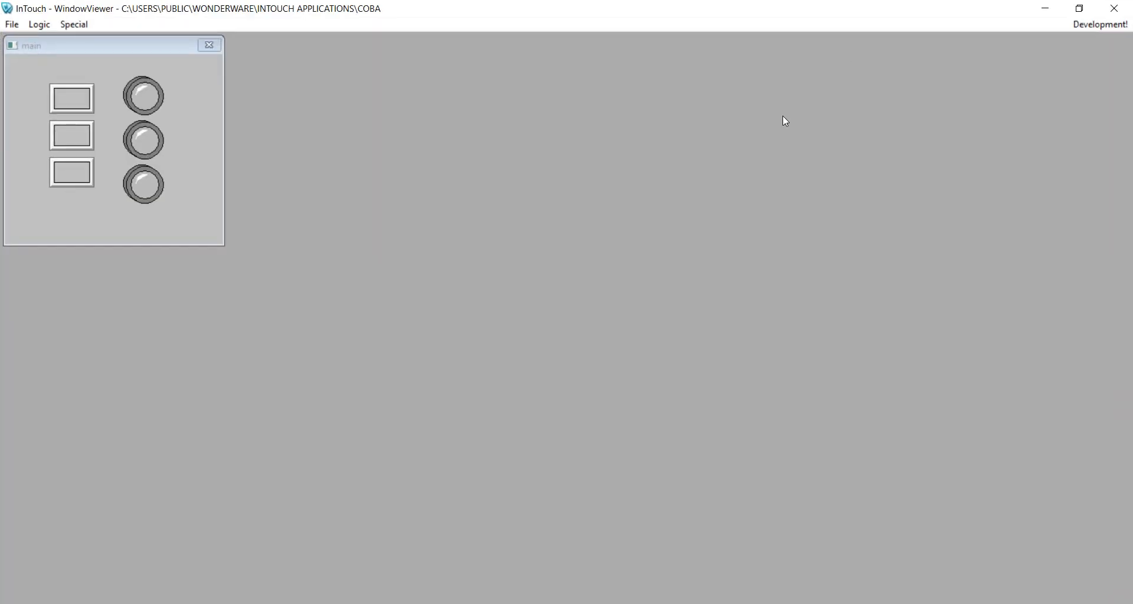
pyautogui.moveTo(887, 7); pyautogui.dragTo(313, 56)
pyautogui.click(328, 55)
# - Switch on the red, yellow and green lights using their three pushbuttons in the main window
pyautogui.click(80, 97)
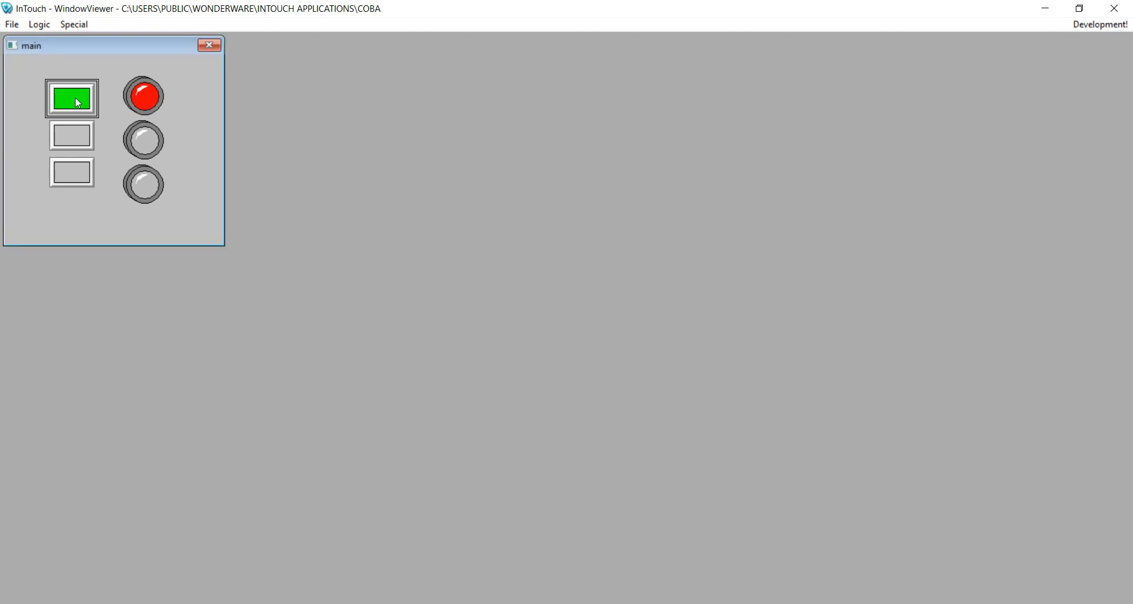
pyautogui.click(73, 134)
pyautogui.click(76, 173)
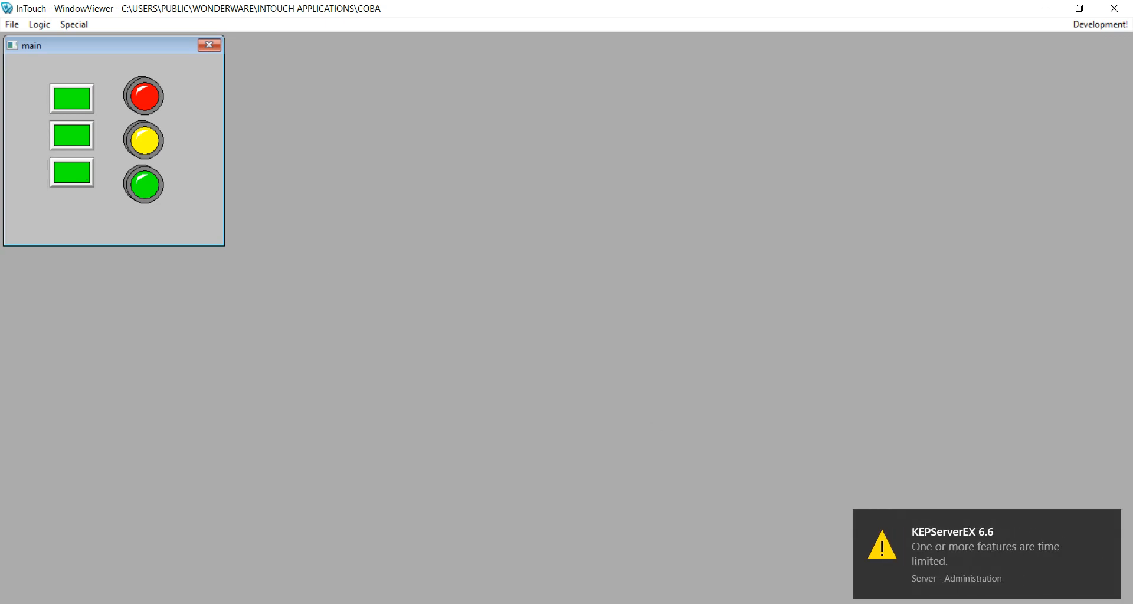
# - Bring the DroidCam view of the PLC in front of WindowViewer to compare it with the lights
pyautogui.moveTo(710, 603)
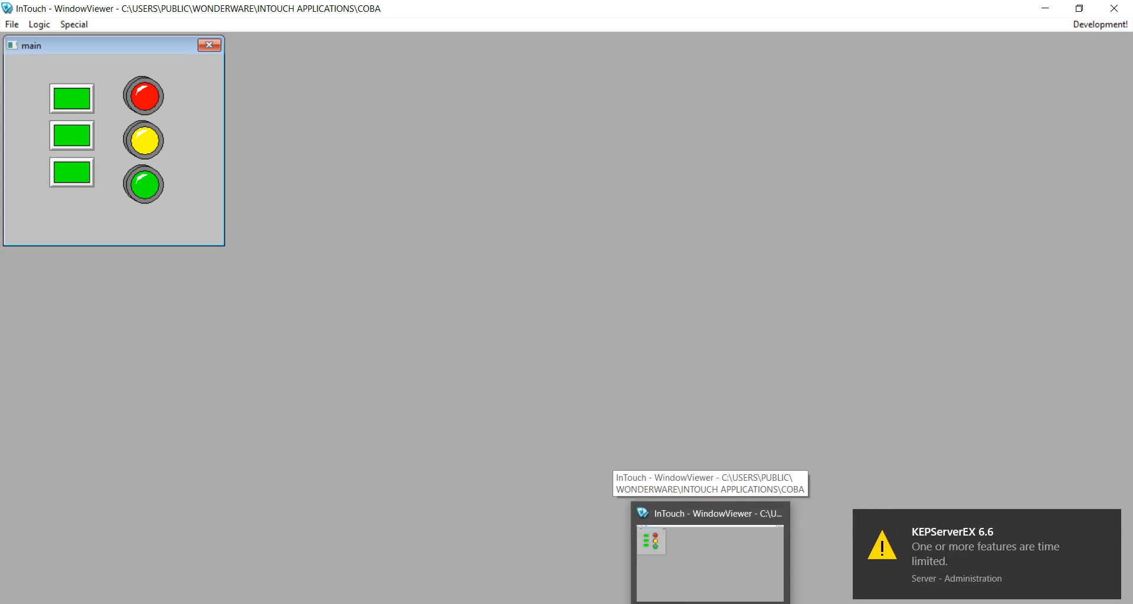
pyautogui.click(710, 603)
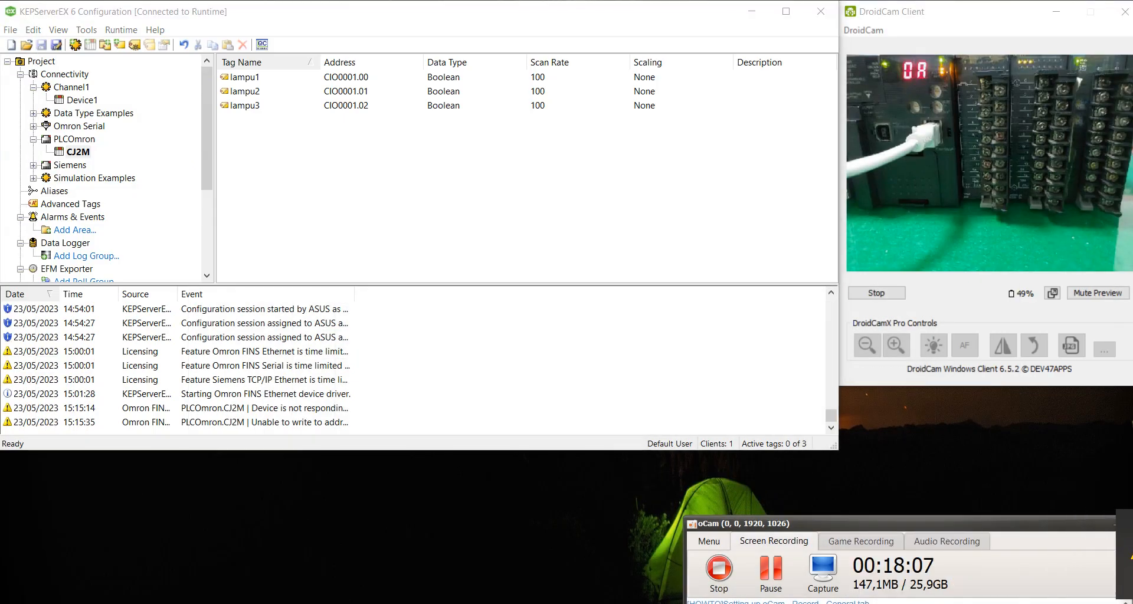
pyautogui.click(710, 603)
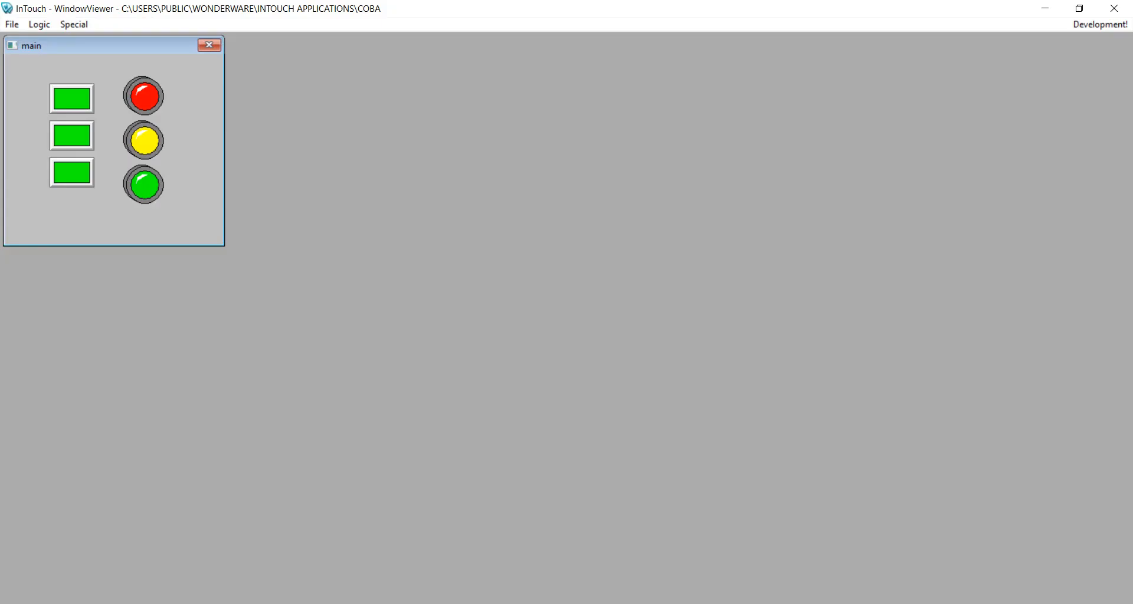
pyautogui.click(711, 603)
pyautogui.click(765, 581)
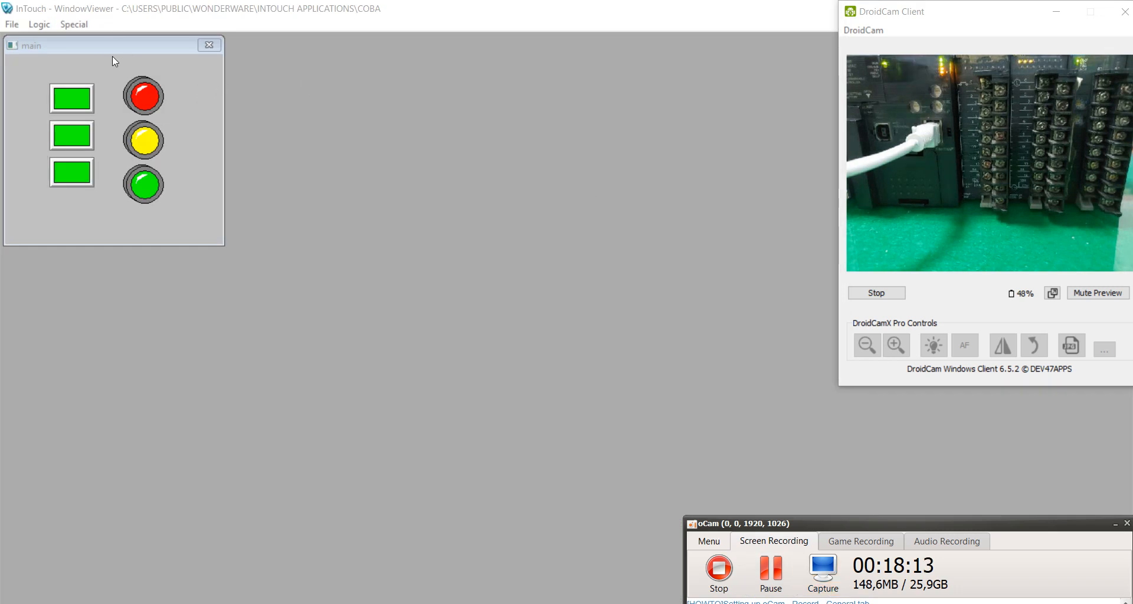
# - Try to switch the three lights off again with their pushbuttons in the main window
pyautogui.click(85, 89)
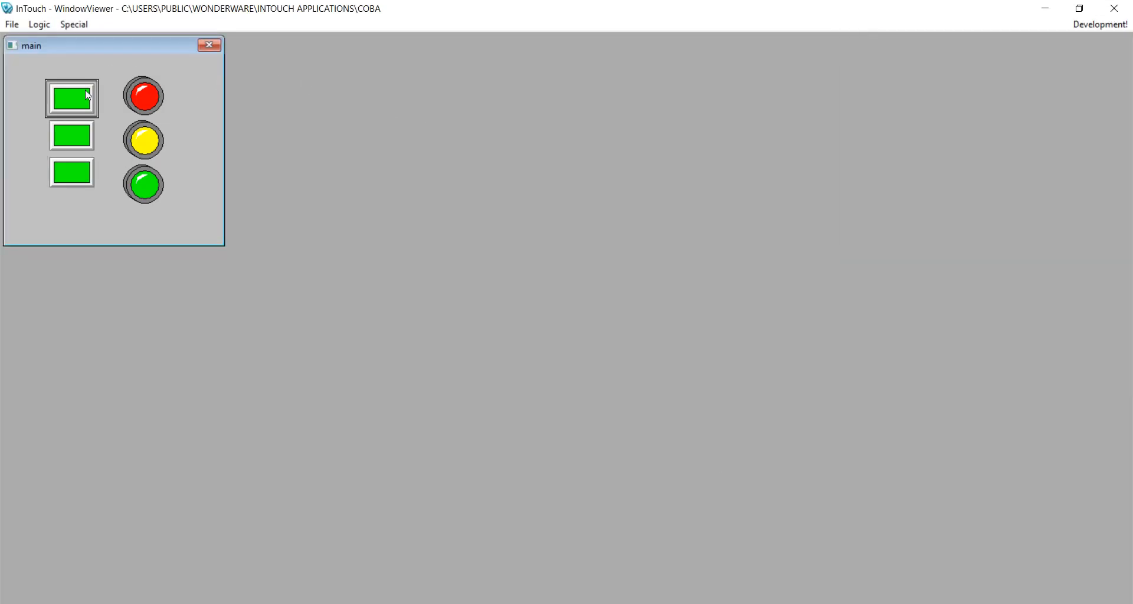
pyautogui.click(82, 140)
pyautogui.click(72, 179)
pyautogui.click(74, 138)
pyautogui.click(93, 93)
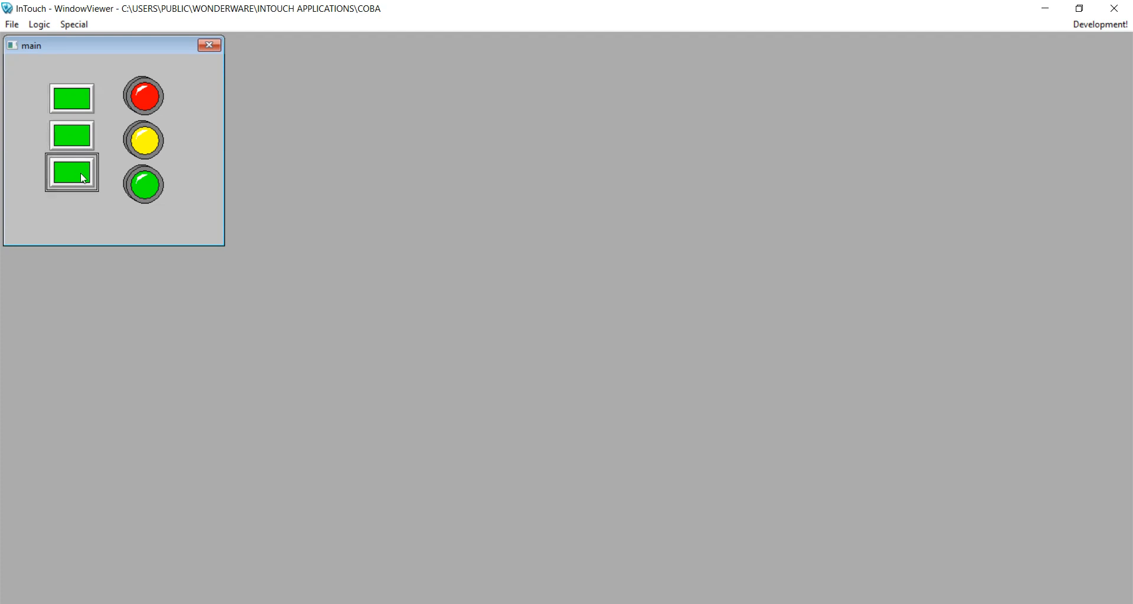
# - Close WindowViewer and set the Button1 pushbutton's action to Toggle in WindowMaker's main window
pyautogui.click(1114, 8)
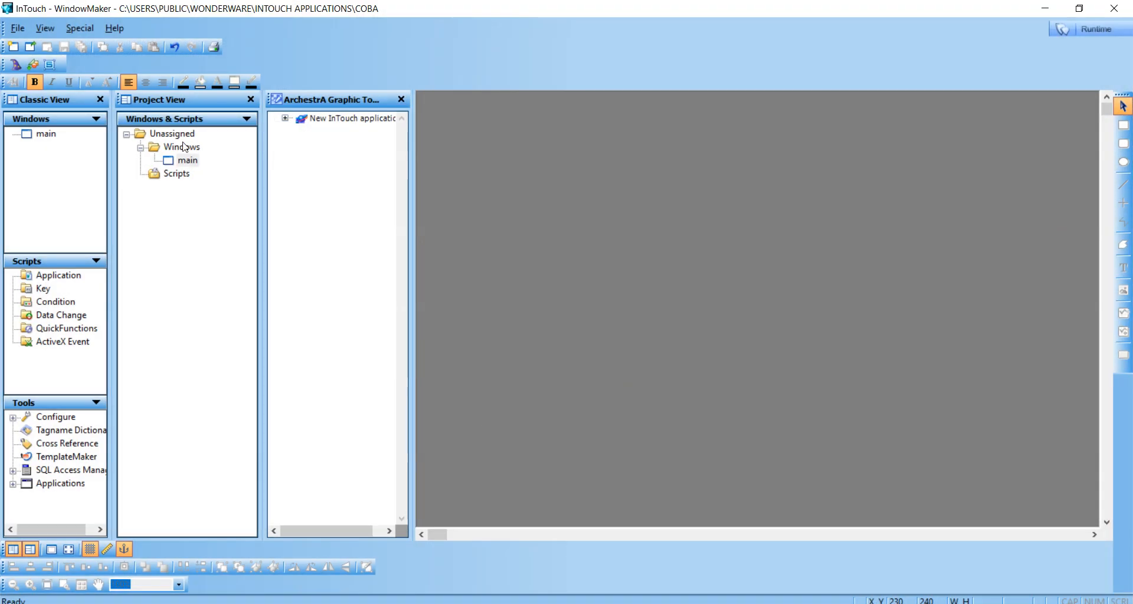
pyautogui.doubleClick(187, 160)
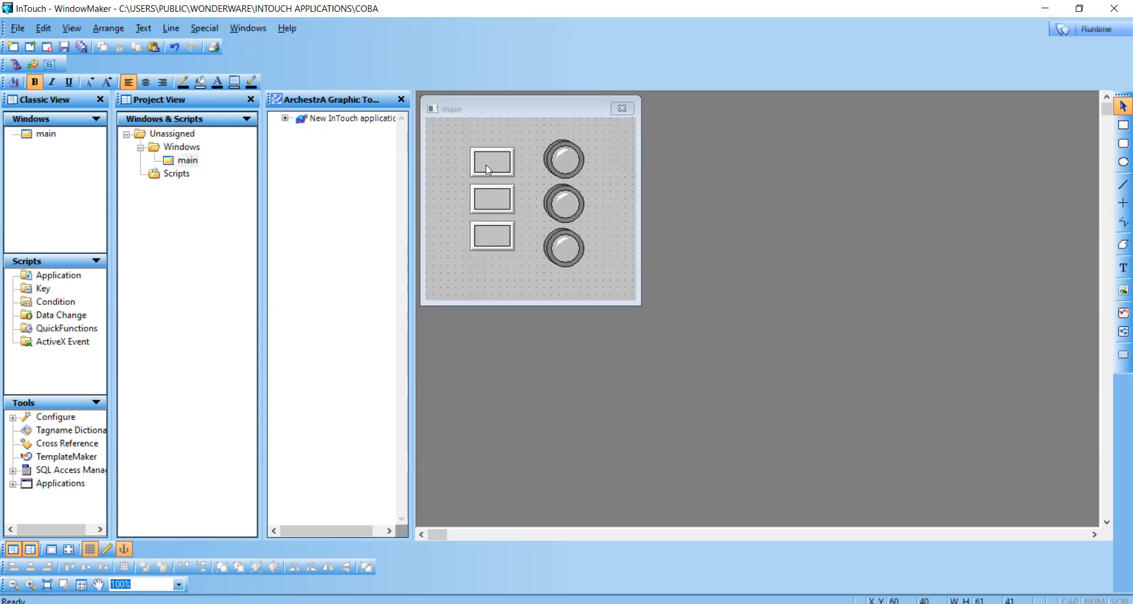
pyautogui.doubleClick(487, 167)
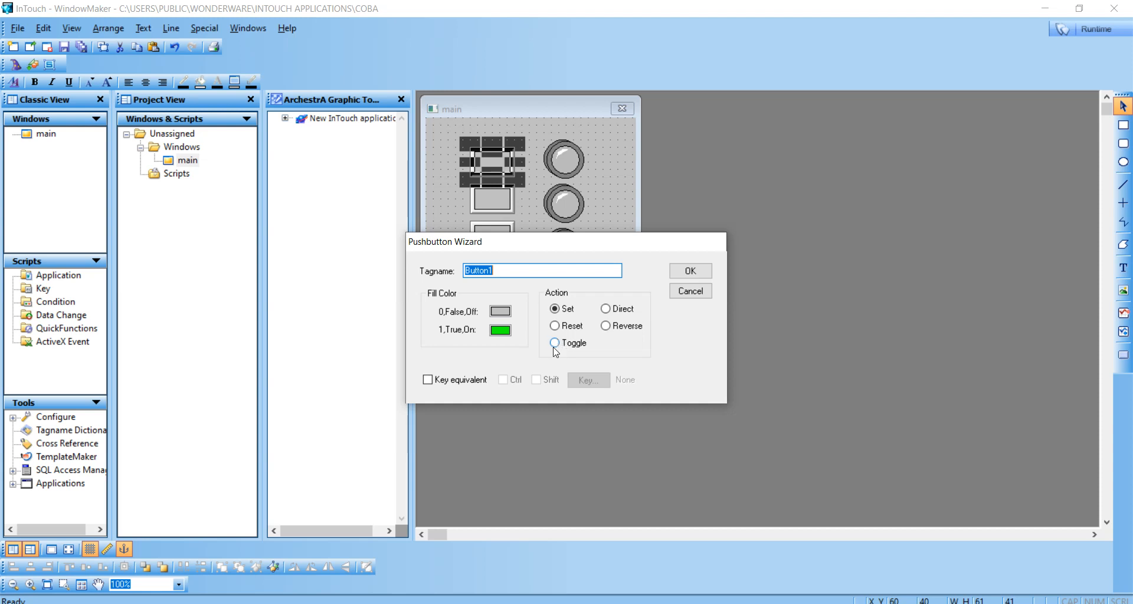
pyautogui.click(555, 343)
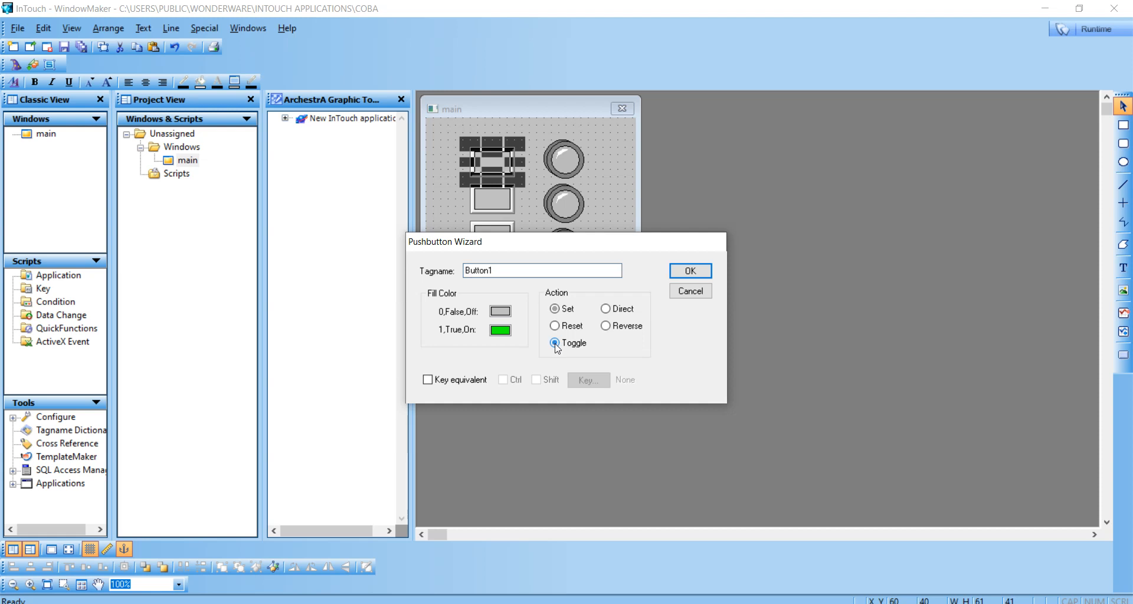
pyautogui.click(689, 271)
# - Set the action of the Button2 and Button3 pushbuttons to Toggle
pyautogui.doubleClick(486, 199)
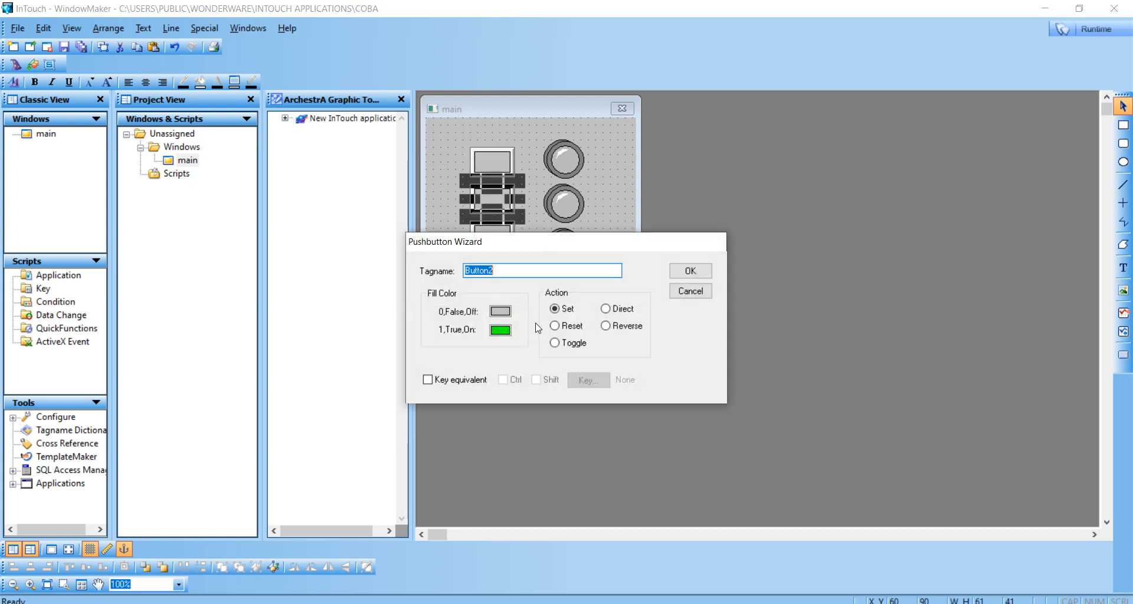
pyautogui.click(554, 343)
pyautogui.click(689, 271)
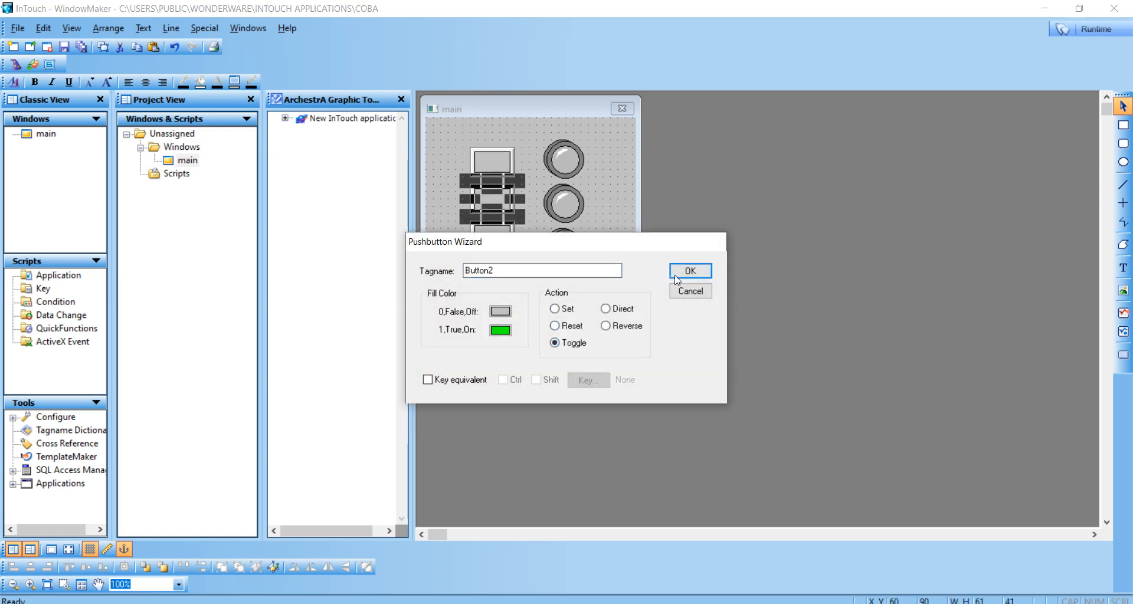
pyautogui.doubleClick(498, 239)
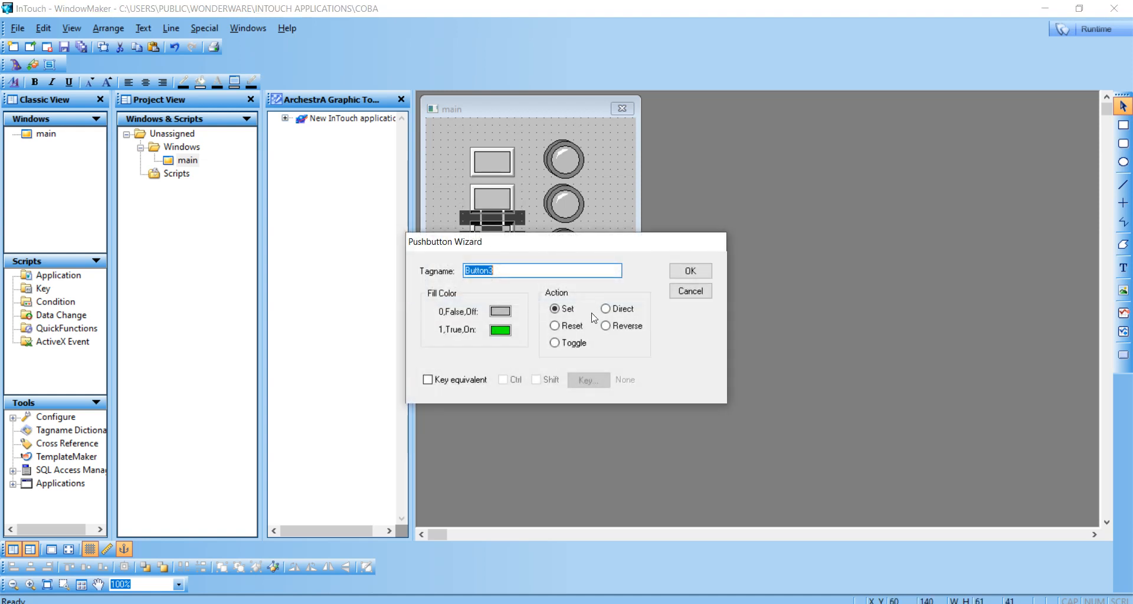
pyautogui.click(554, 345)
pyautogui.click(688, 269)
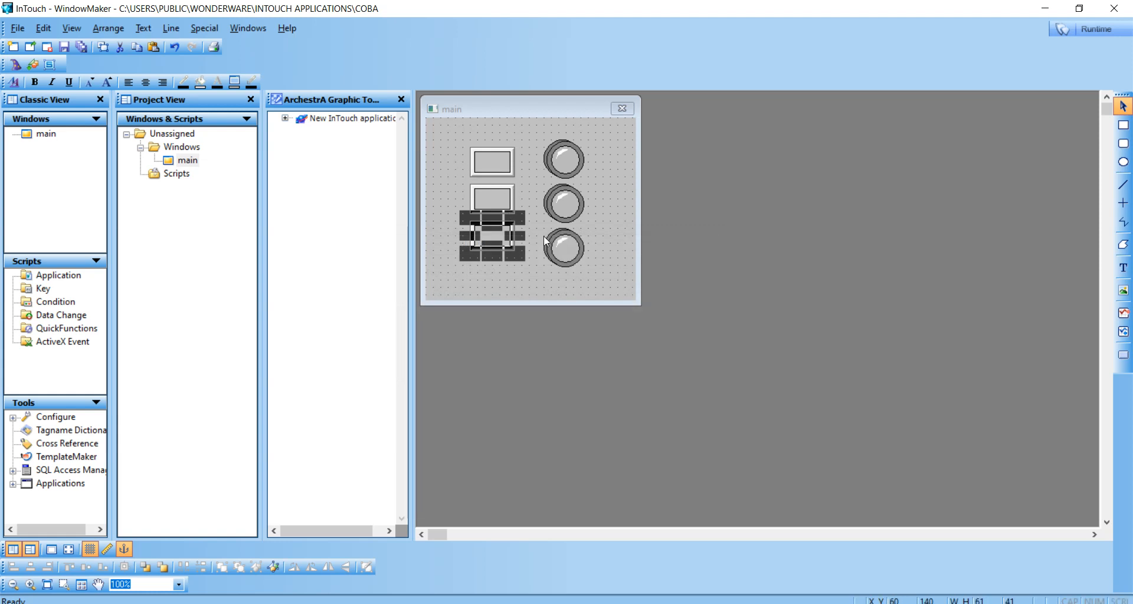
pyautogui.click(597, 256)
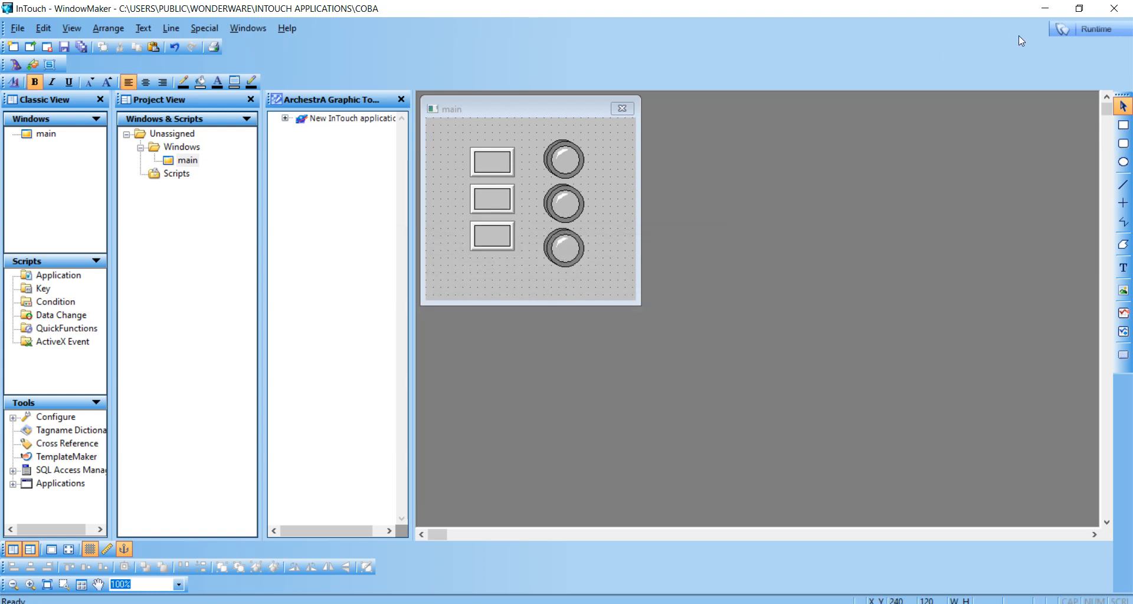
# - Start the InTouch runtime again in demo mode, ignoring the missing license
pyautogui.click(1100, 24)
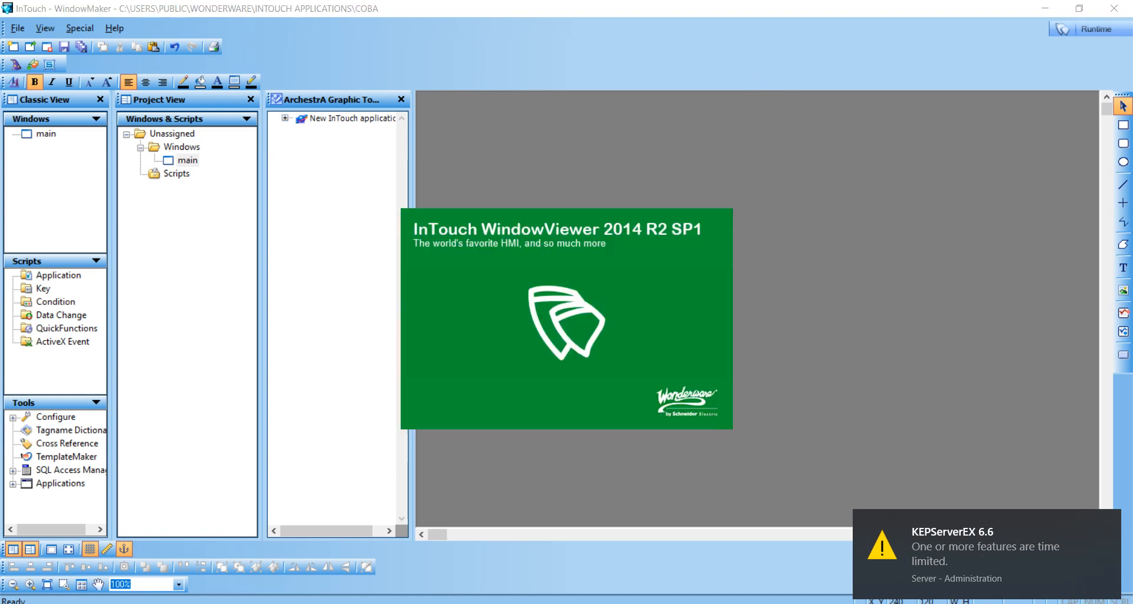
pyautogui.click(597, 552)
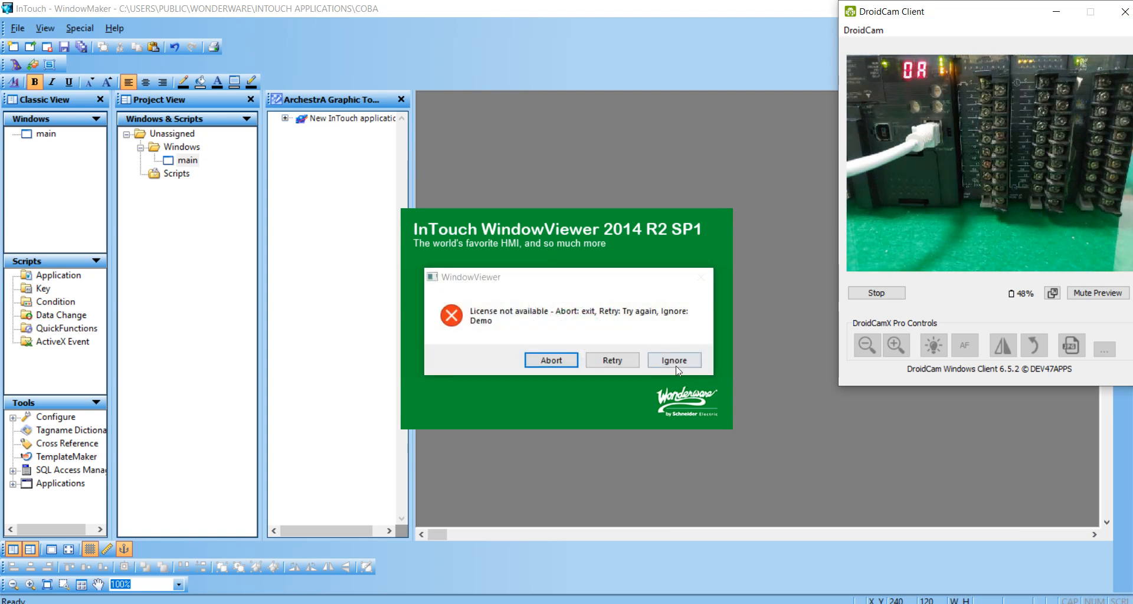
pyautogui.click(675, 361)
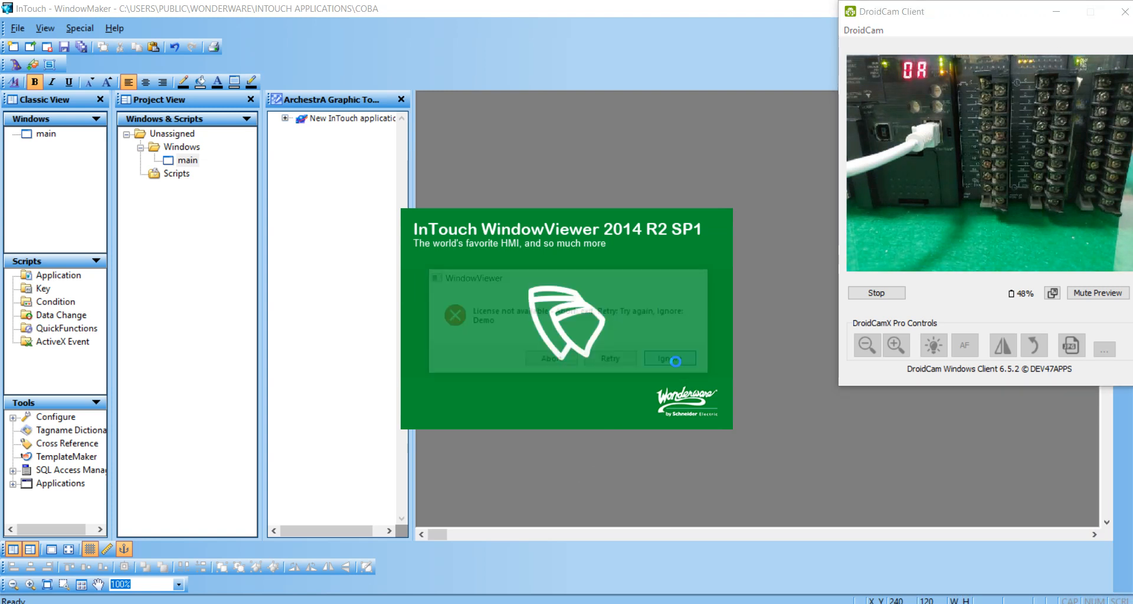
pyautogui.click(661, 358)
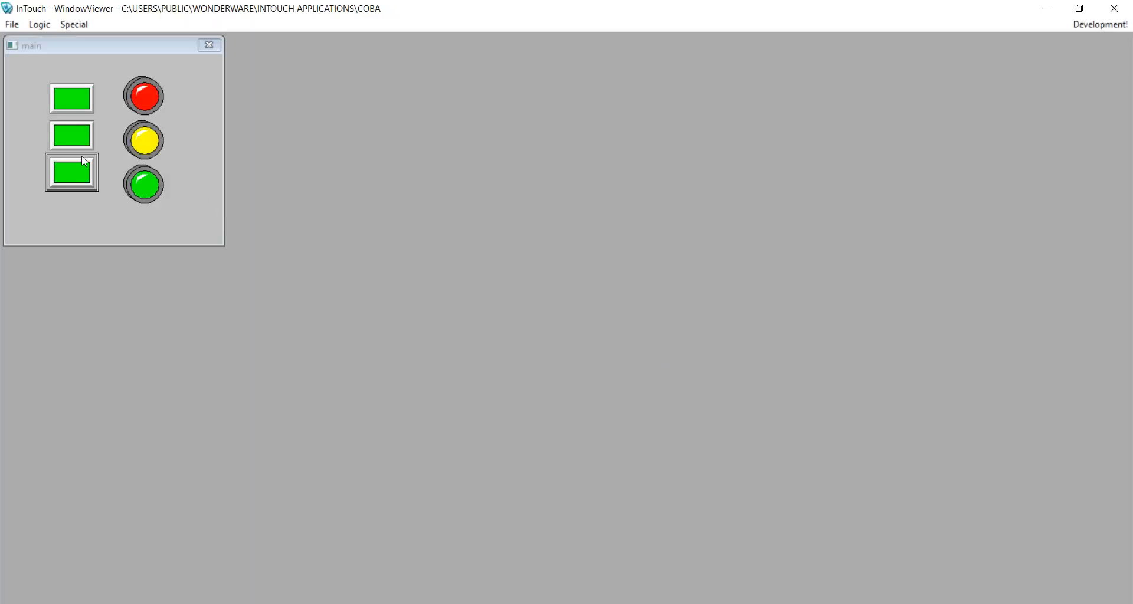
# - Toggle all three lights off with their pushbuttons and check the PLC in the DroidCam view
pyautogui.click(72, 91)
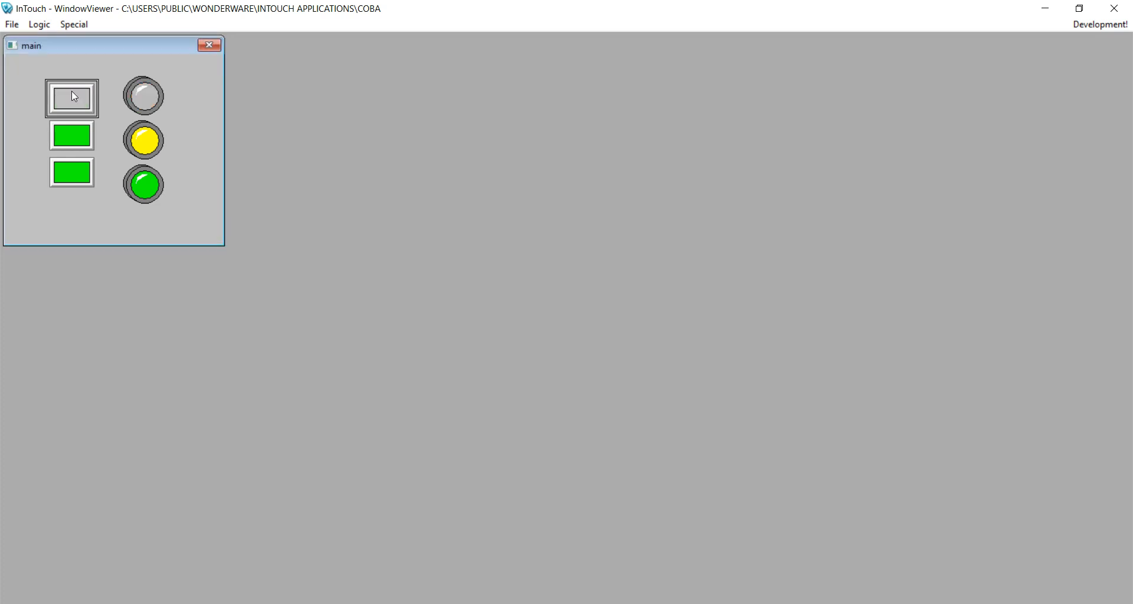
pyautogui.click(61, 140)
pyautogui.click(59, 170)
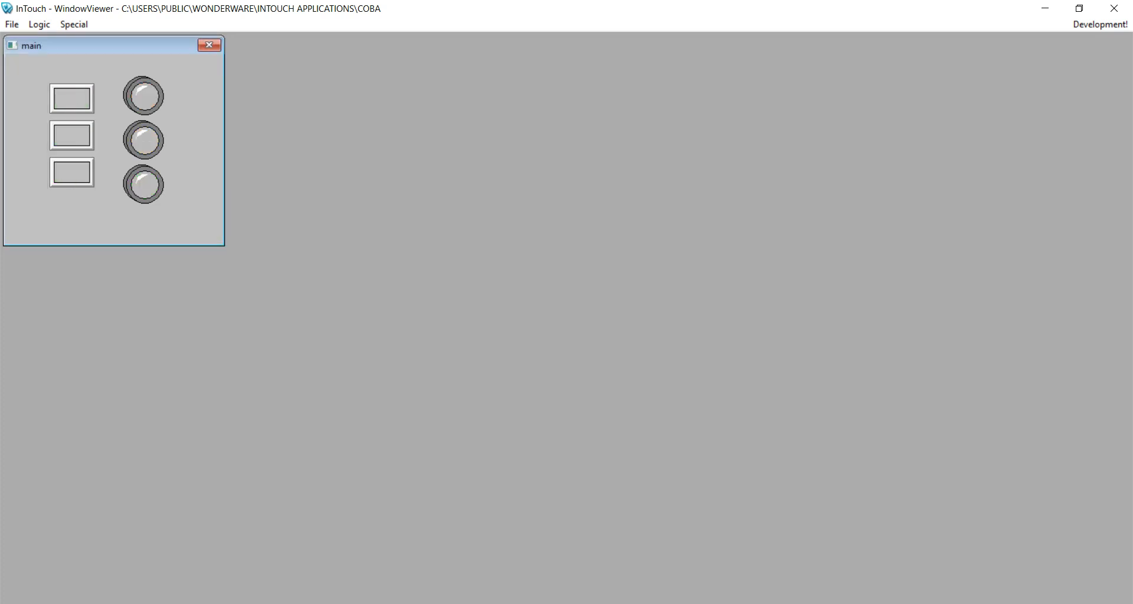
pyautogui.hotkey('alt', 'Tab')
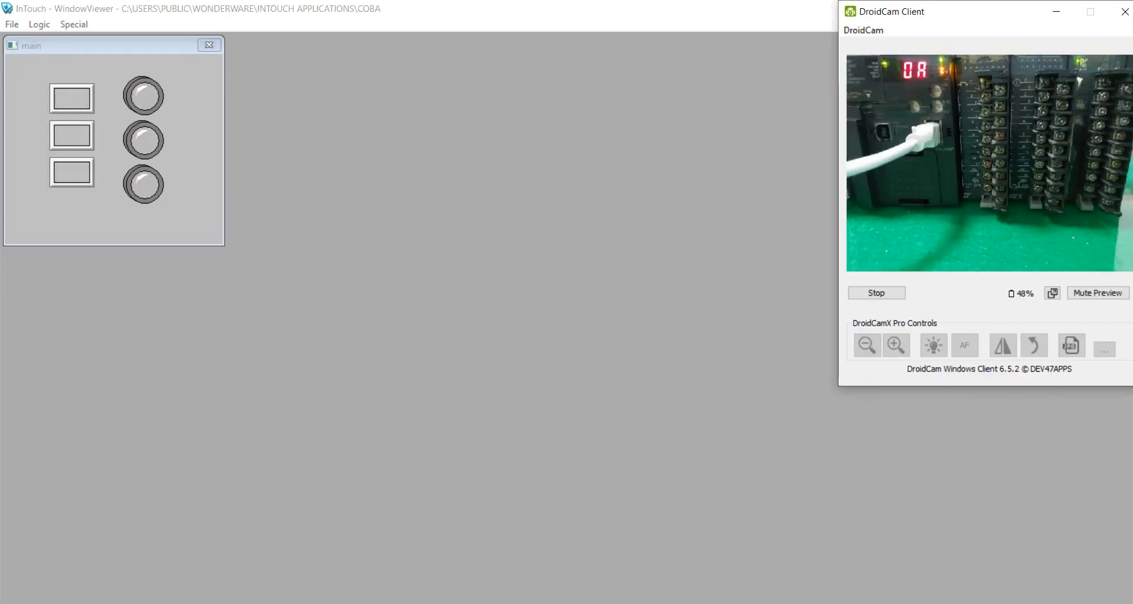
# - Toggle the red, yellow and green lights on one by one, checking the PLC in the DroidCam view after each
pyautogui.click(85, 101)
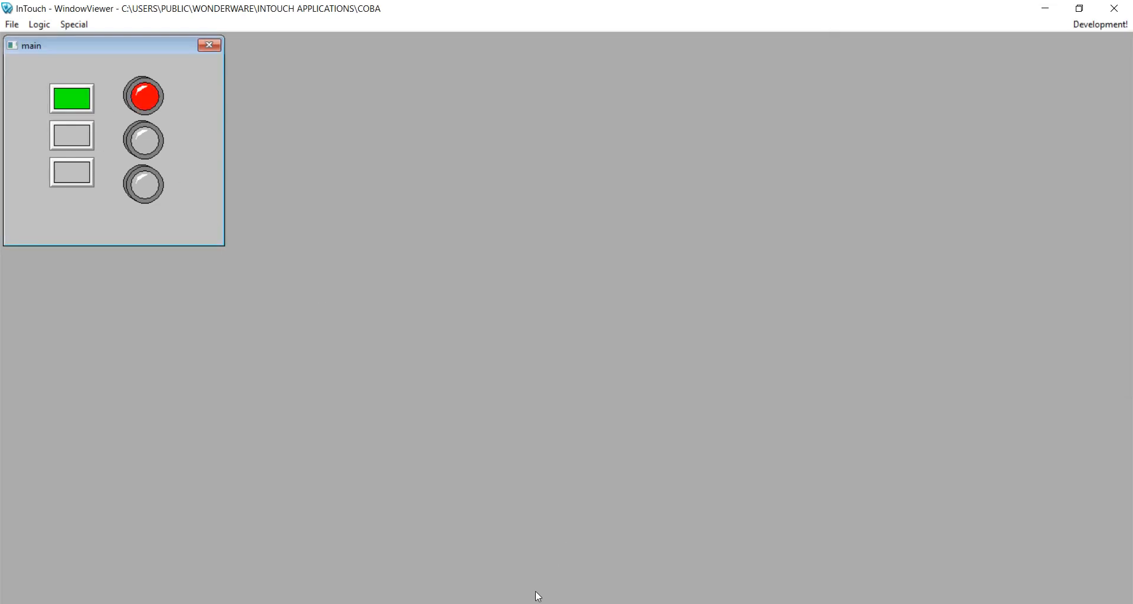
pyautogui.hotkey('alt', 'Tab')
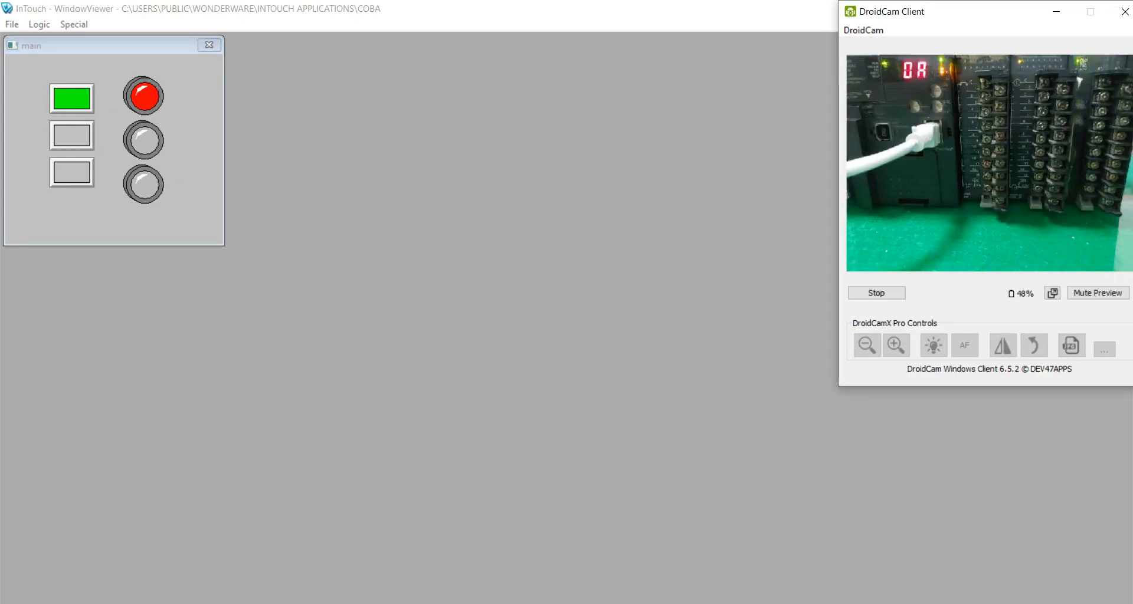
pyautogui.click(74, 139)
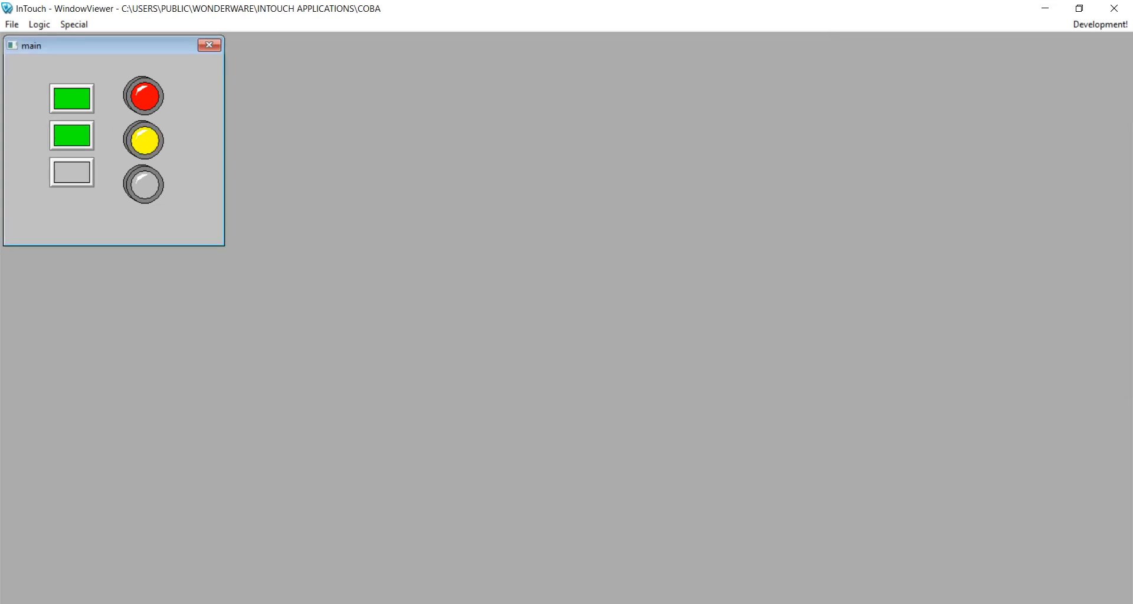
pyautogui.hotkey('alt', 'Tab')
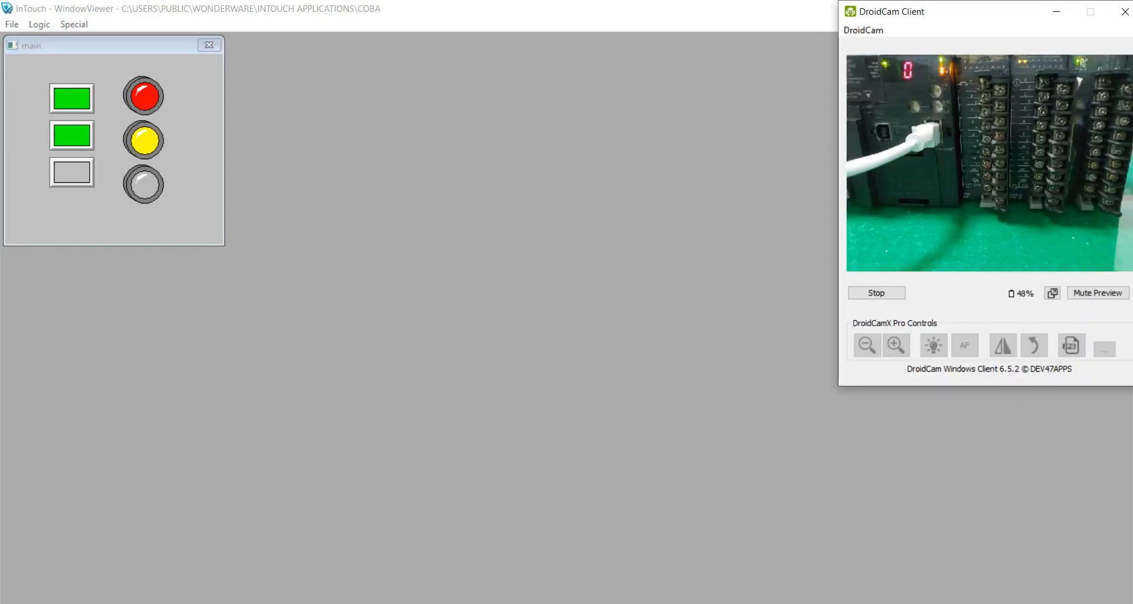
pyautogui.click(73, 176)
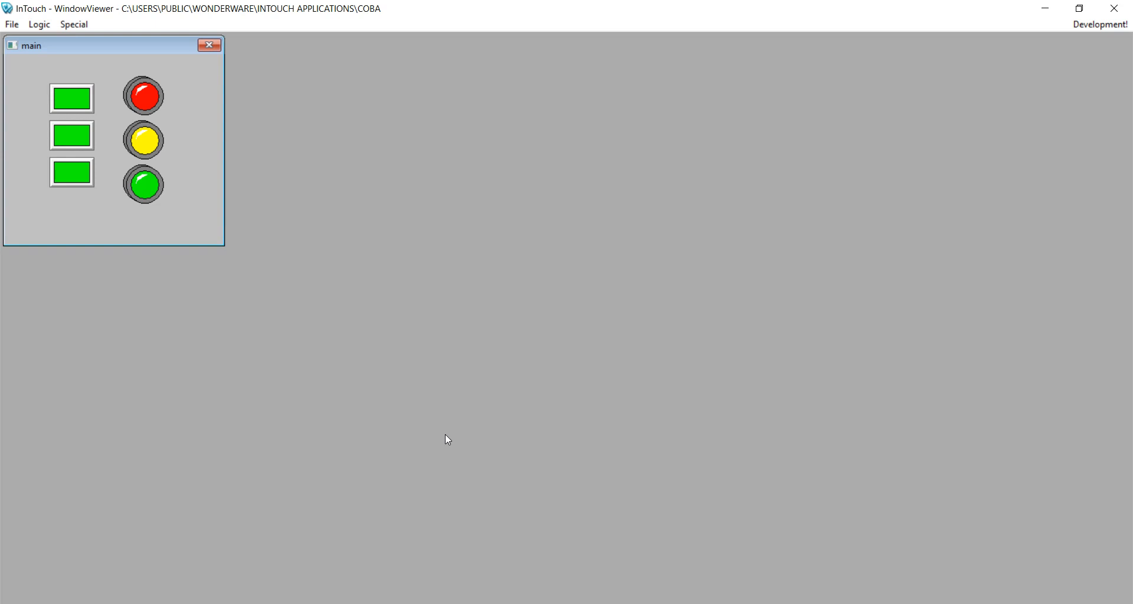
pyautogui.hotkey('alt', 'Tab')
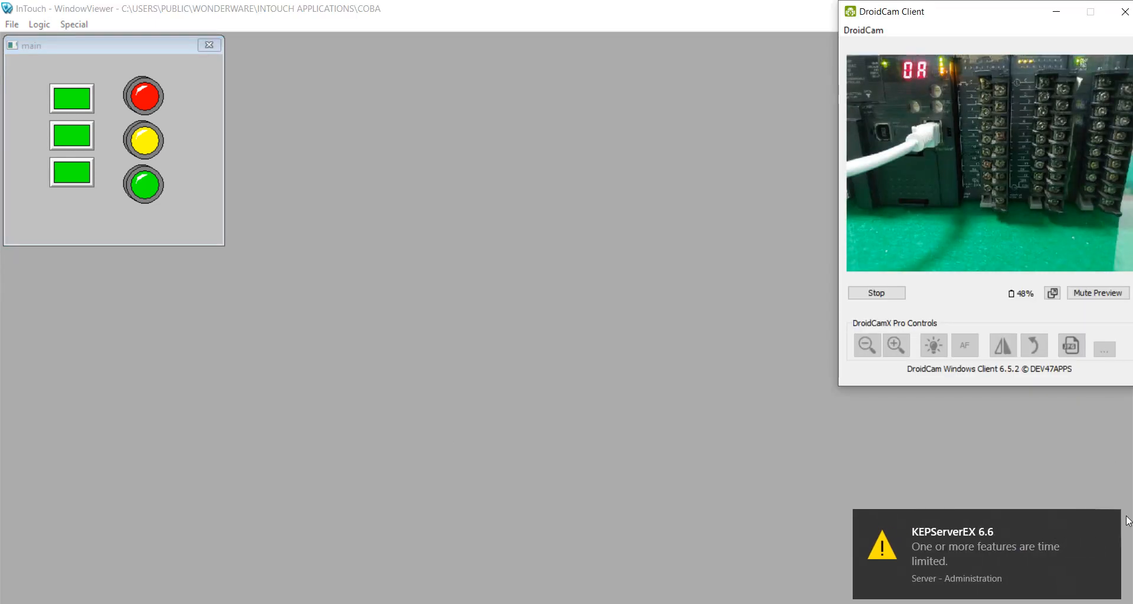
# - Dismiss the KEPServerEX notification and switch to the Notepad notes about the PLC connection
pyautogui.click(1107, 520)
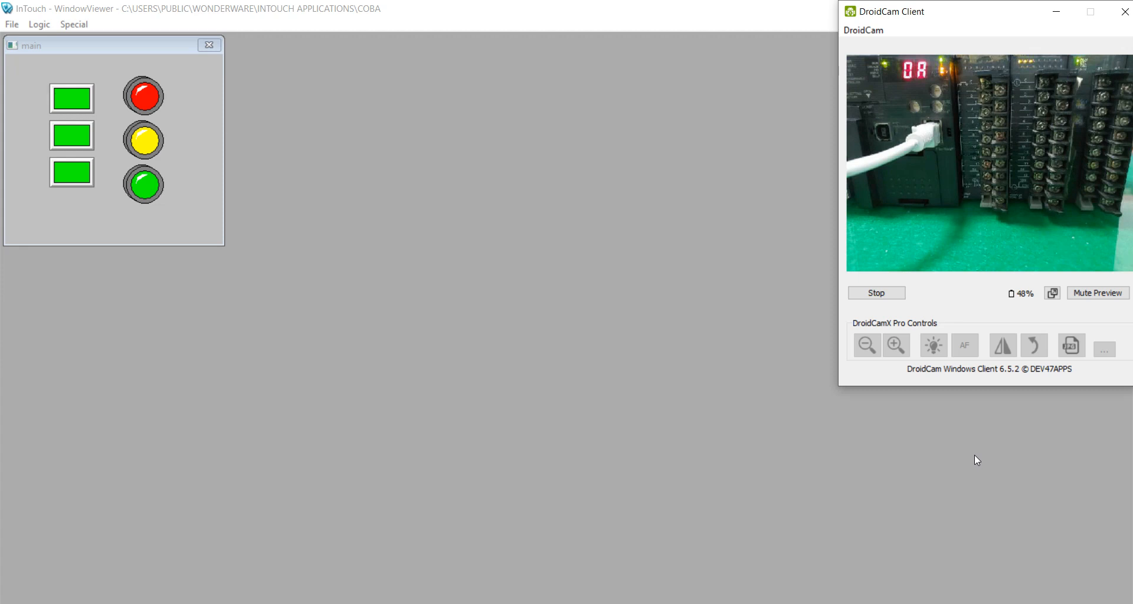
pyautogui.hotkey('alt', 'Tab')
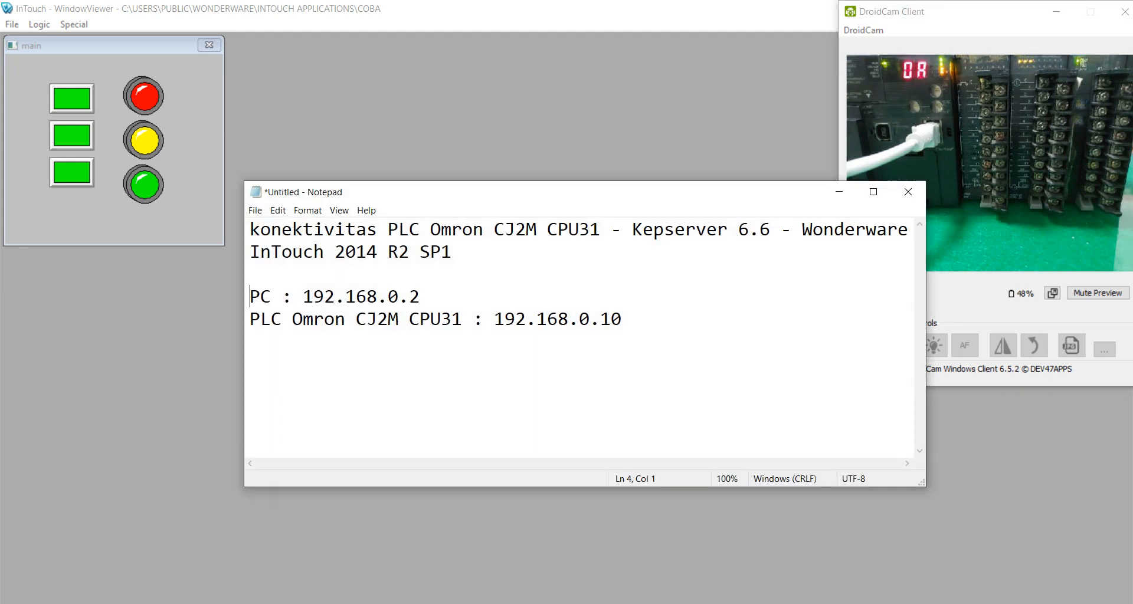